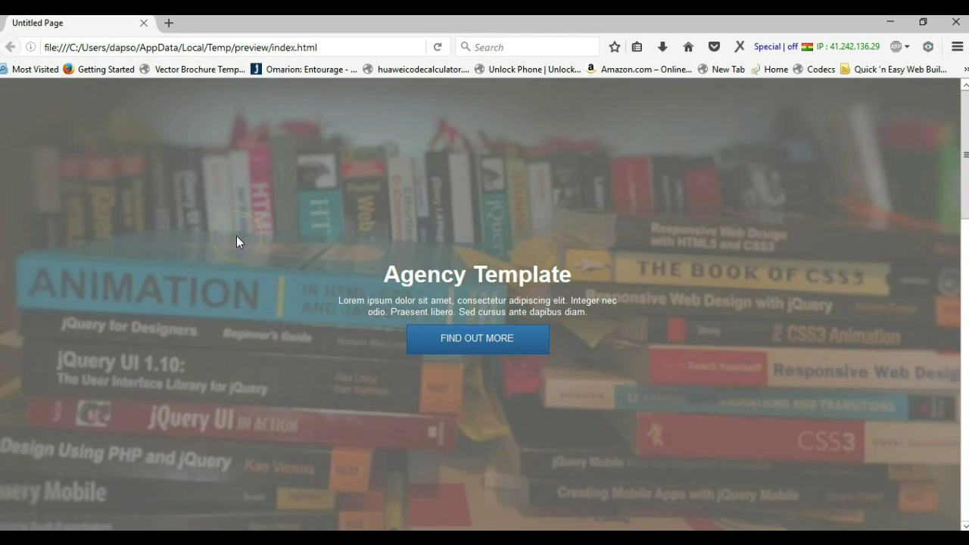
Examine the Agency Template preview page from the header through the services and portfolio sections in the desktop view.
scroll(237, 242, "down", 2)
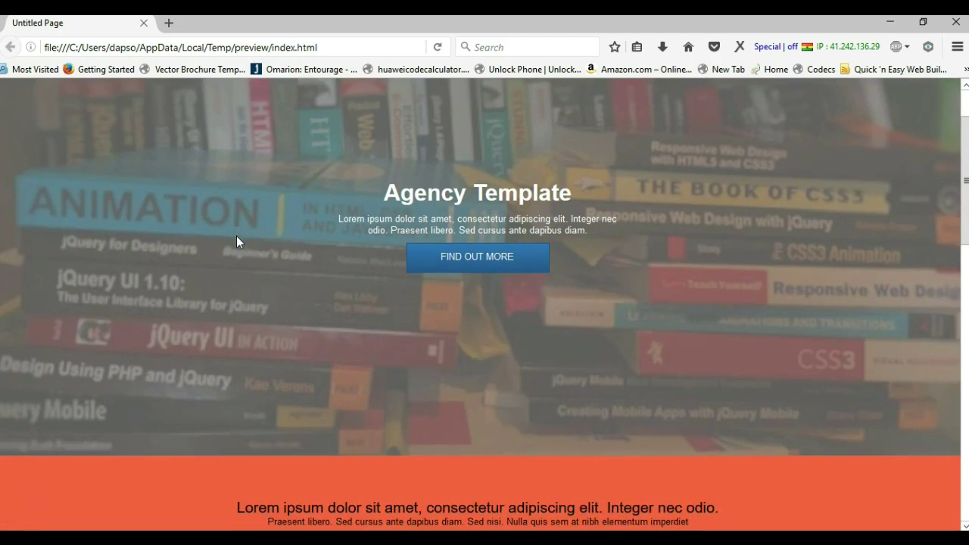
scroll(237, 241, "down", 10)
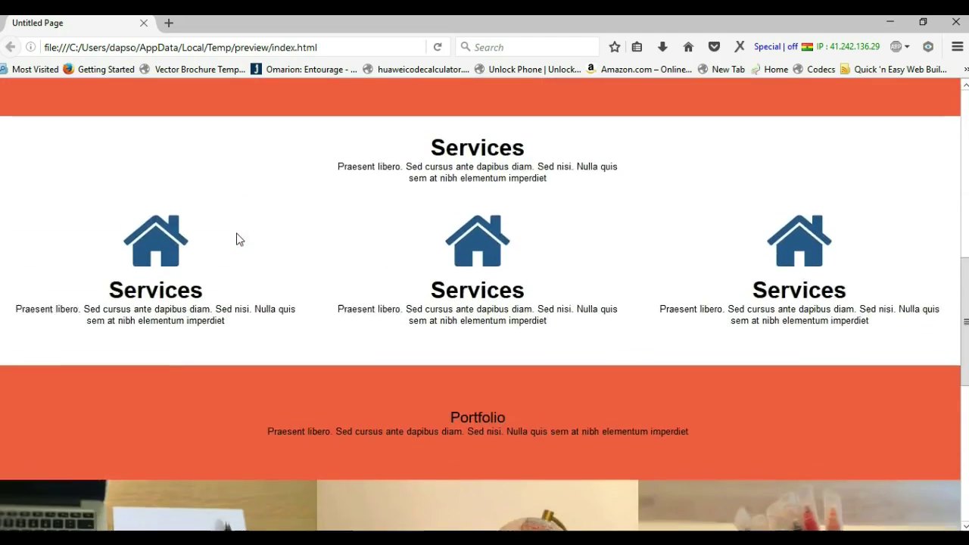
scroll(236, 239, "down", 8)
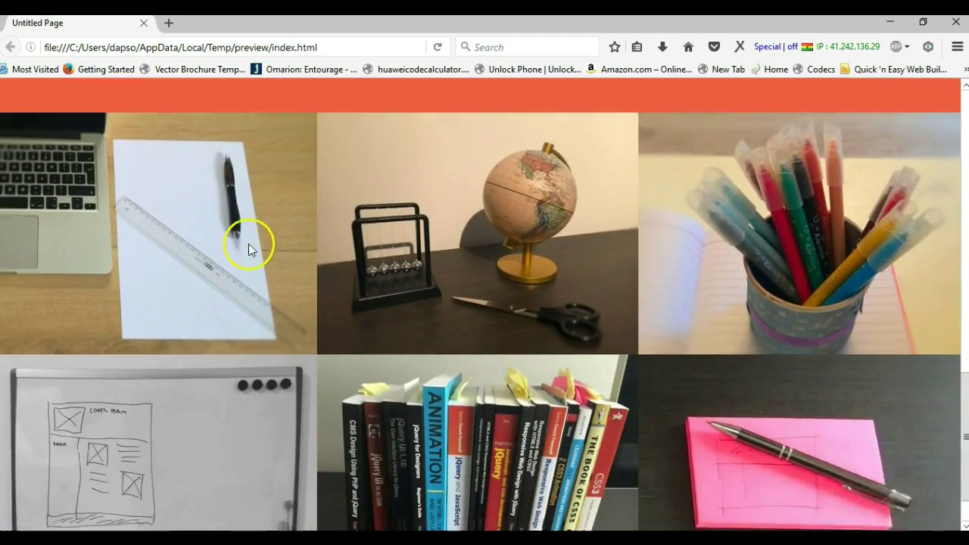
scroll(371, 287, "up", 20)
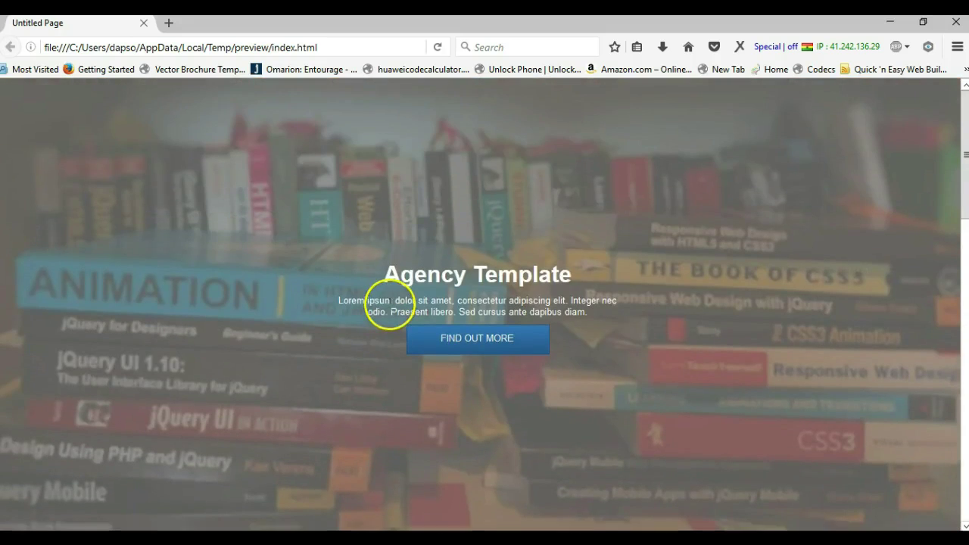
scroll(364, 299, "down", 2)
scroll(366, 301, "up", 2)
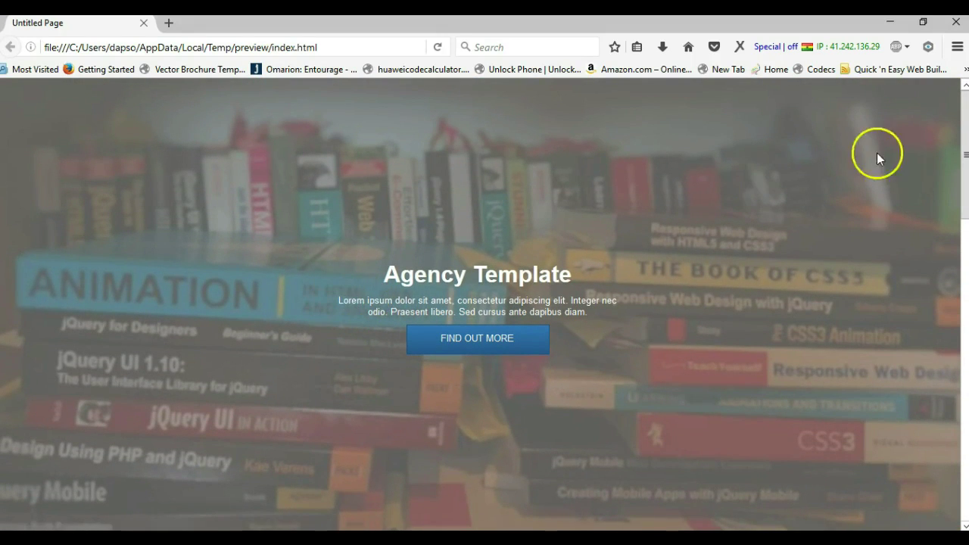
Open the preview page in Responsive Design Mode and examine how its sections stack on a mobile-width screen.
left_click(958, 52)
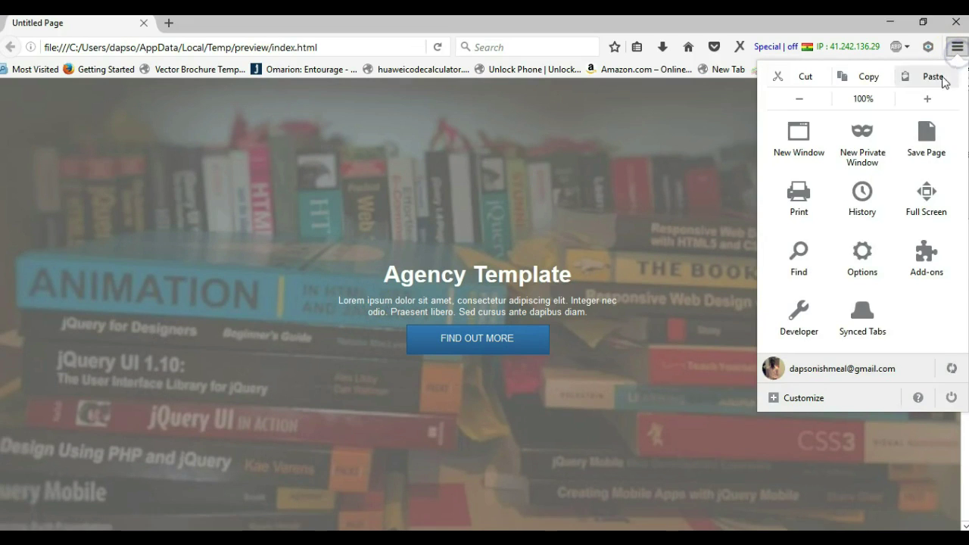
left_click(811, 323)
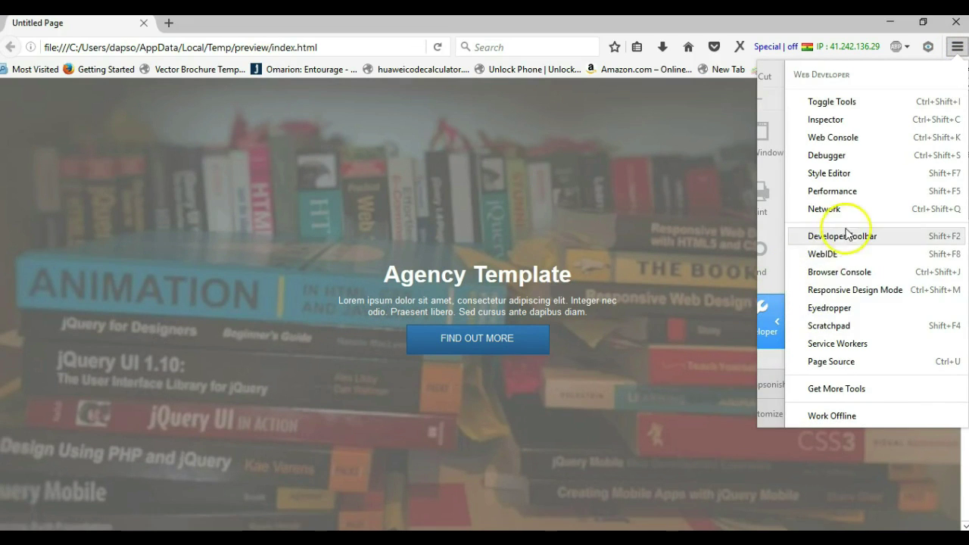
left_click(821, 292)
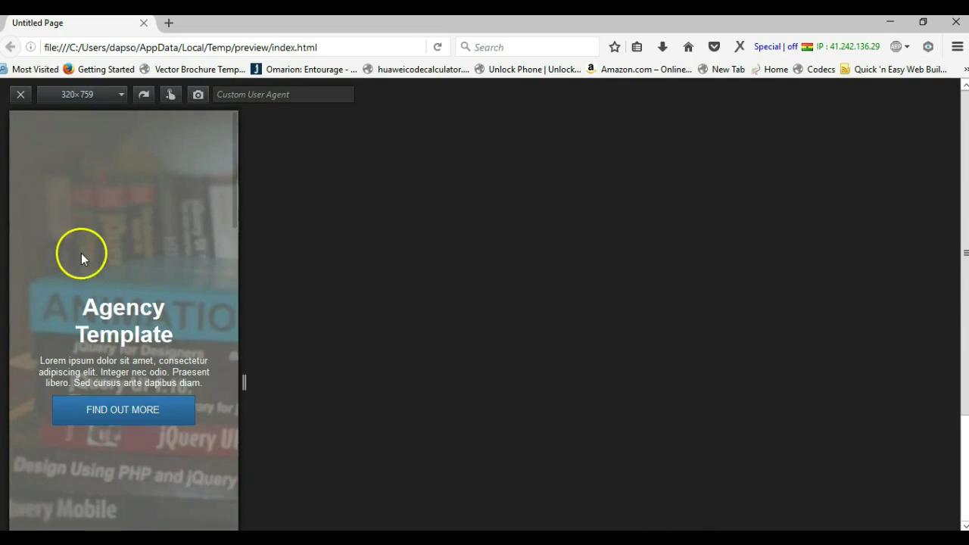
scroll(82, 252, "down", 10)
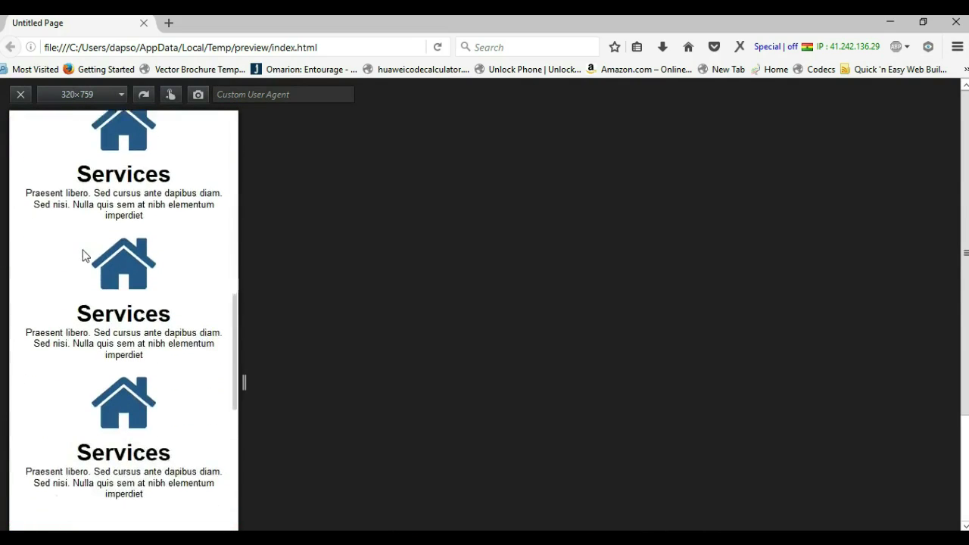
scroll(83, 255, "down", 15)
scroll(83, 250, "up", 10)
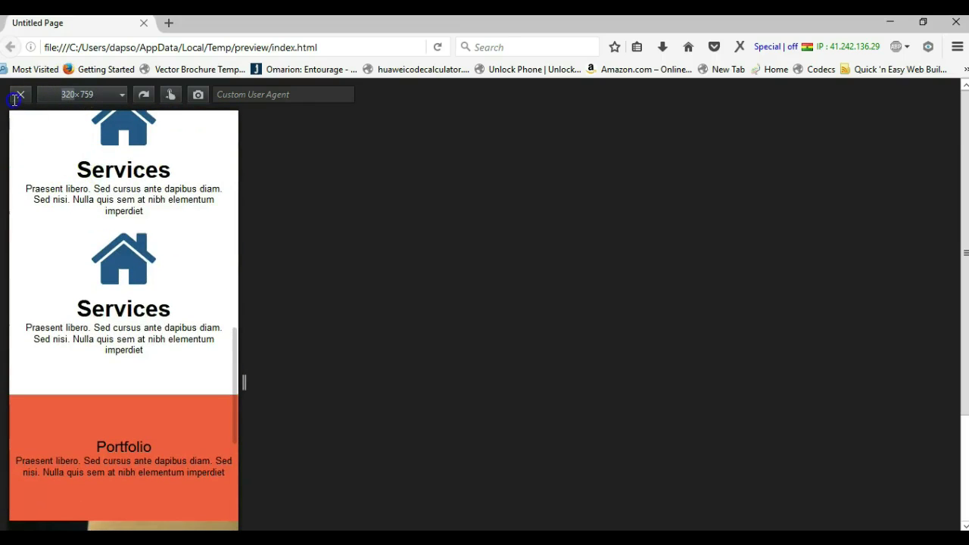
Set the responsive preview's viewport width to 480 and examine the page up to its header section.
type("0")
key("Return")
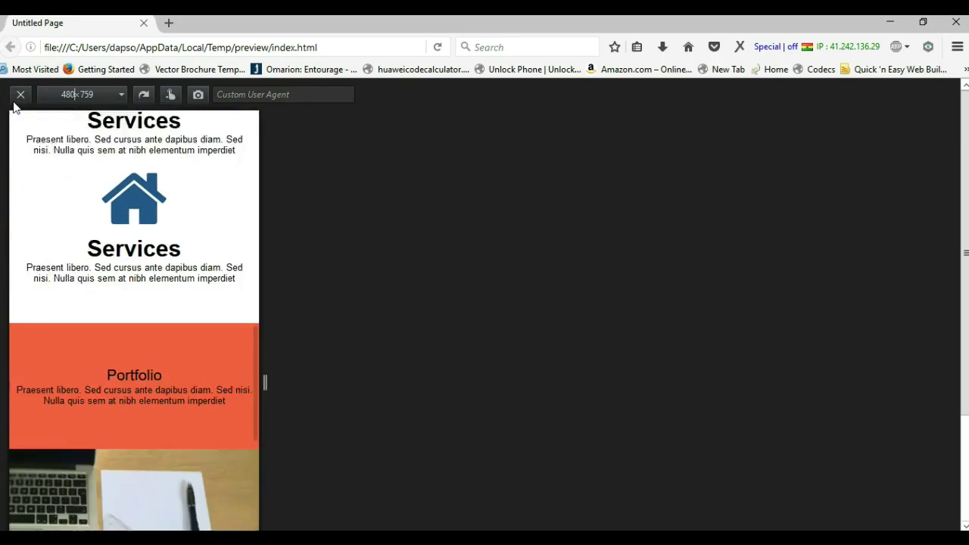
left_click(205, 346)
scroll(206, 347, "up", 5)
scroll(206, 345, "up", 3)
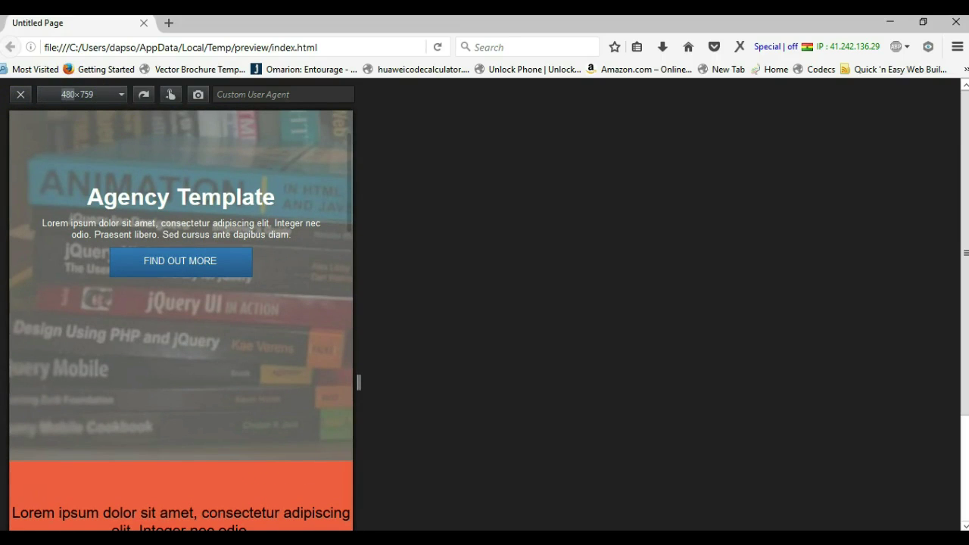
Set the responsive preview's viewport width to 768 and examine the sections below the header.
key("Return")
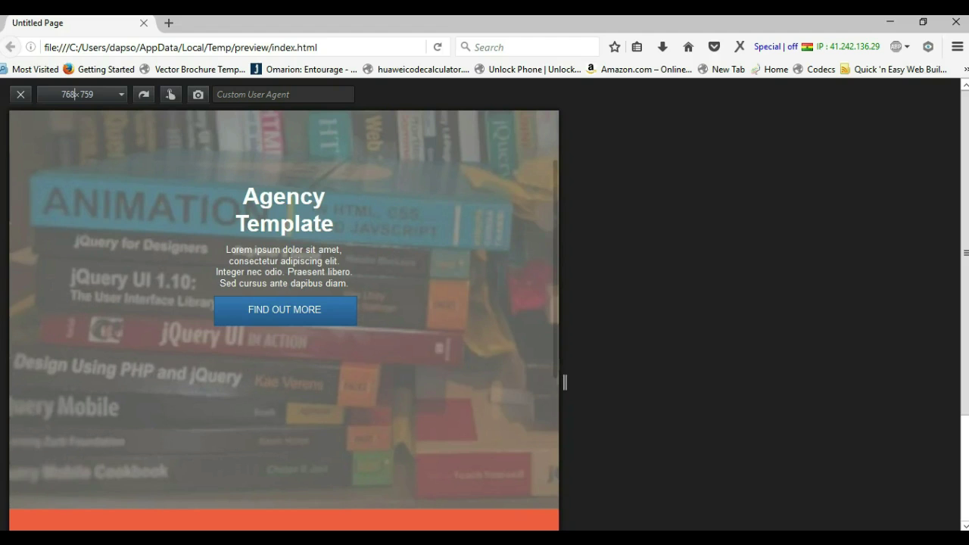
scroll(244, 350, "down", 3)
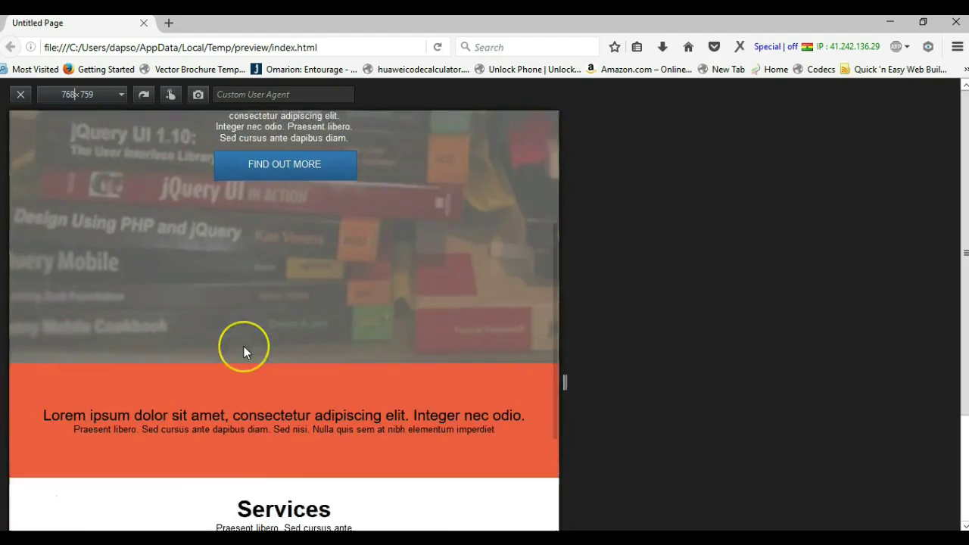
scroll(243, 349, "down", 5)
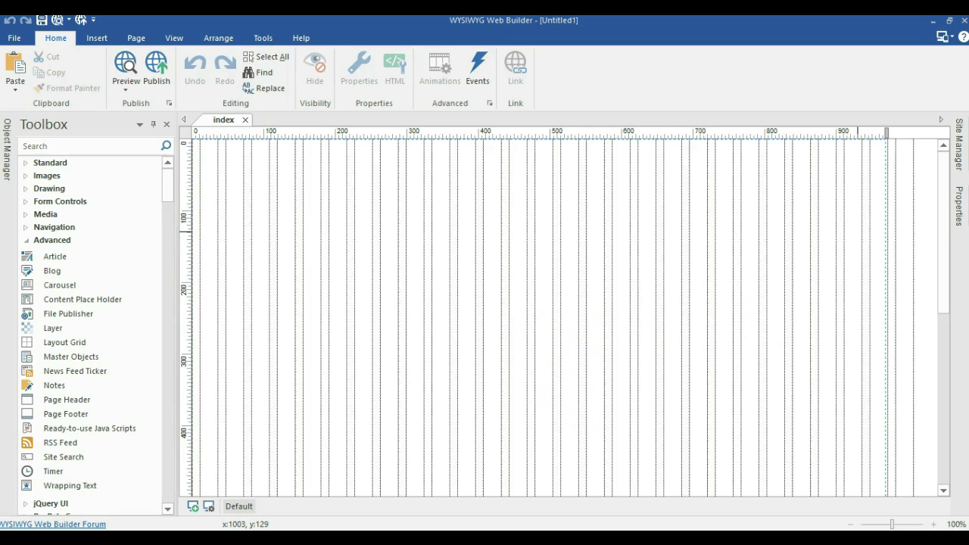
Switch to the browser and read the Layout Grid Part 1 article, including its layout, padding and breakpoint explanations.
left_click_drag(757, 158, 393, 4)
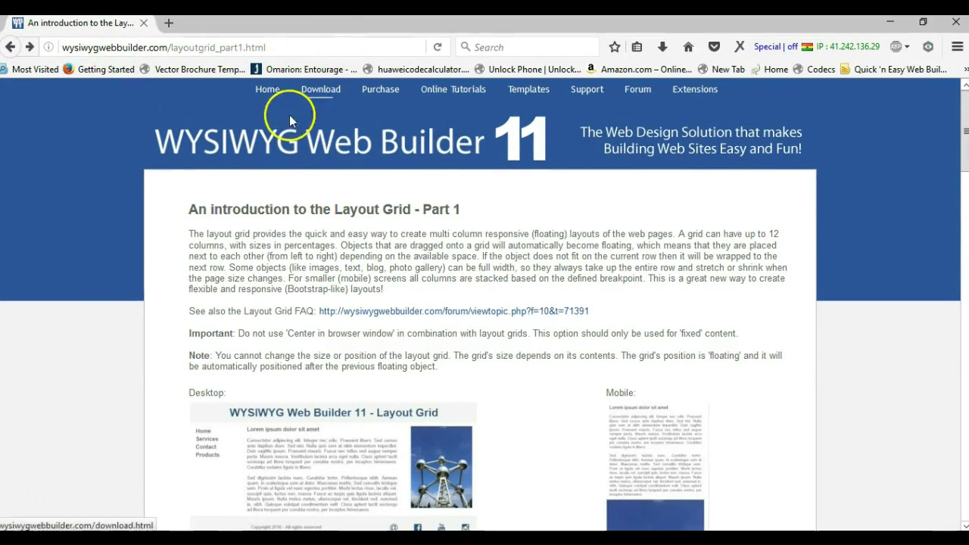
scroll(242, 257, "down", 20)
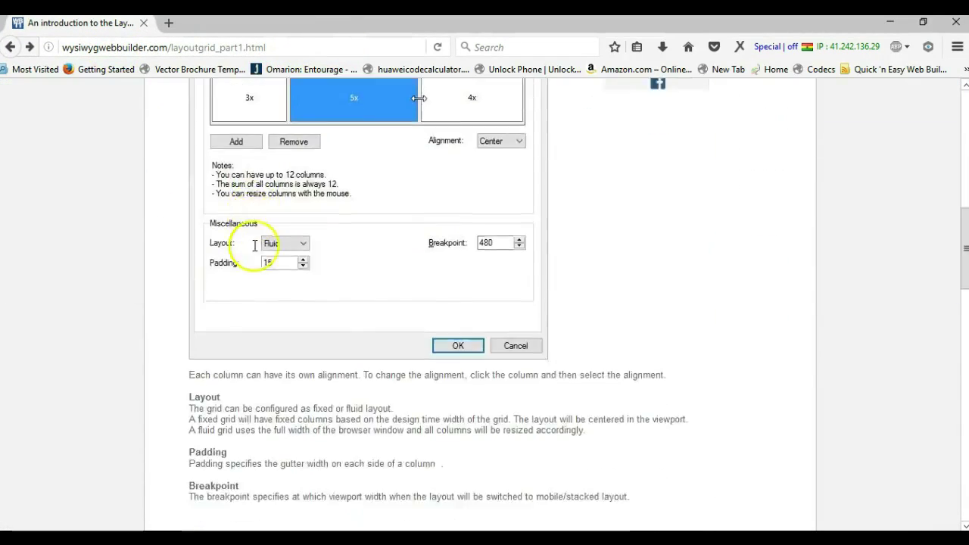
scroll(250, 249, "down", 10)
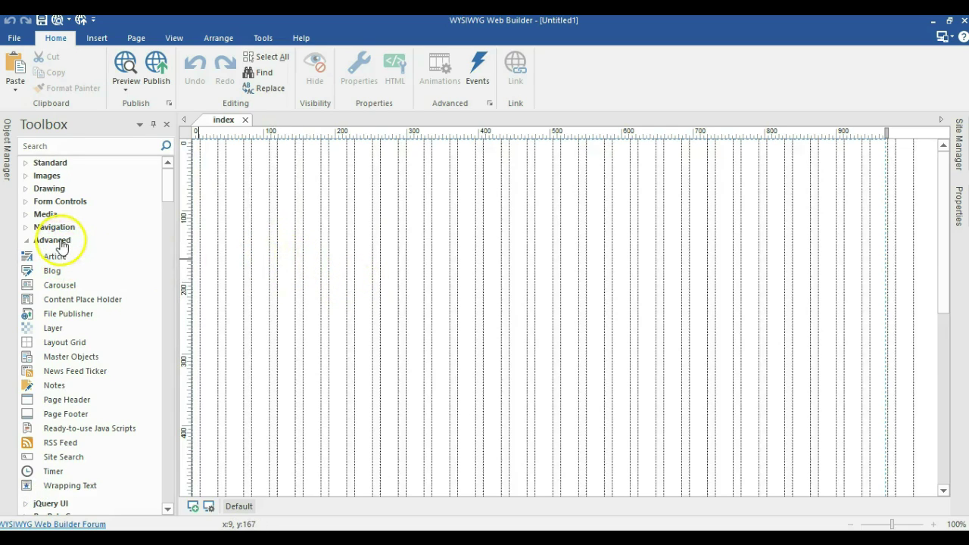
Insert a Layout Grid object on the blank index page in WYSIWYG Web Builder.
scroll(60, 242, "down", 1)
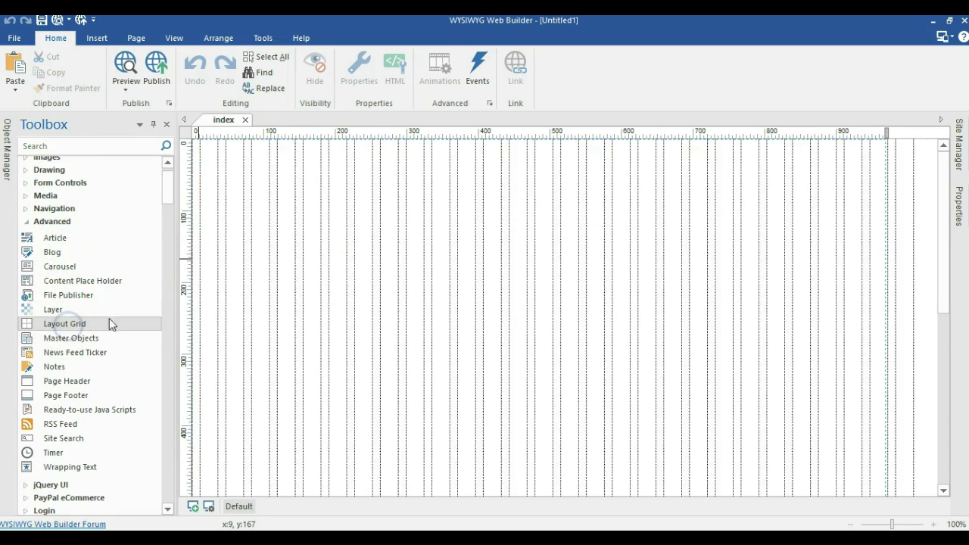
left_click(223, 282)
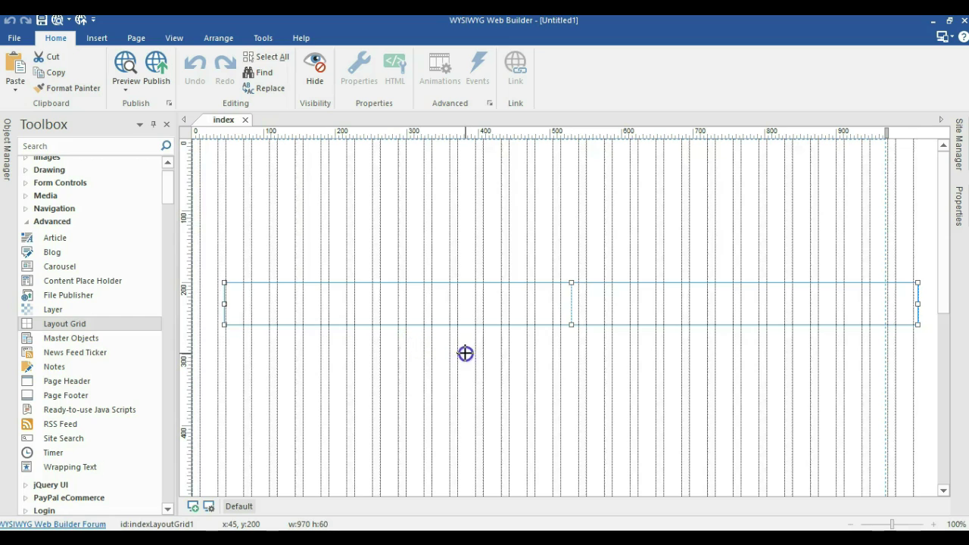
Try to move the layout grid down from the top of the page.
left_click_drag(495, 173, 482, 410)
left_click_drag(443, 266, 374, 404)
left_click_drag(370, 238, 327, 299)
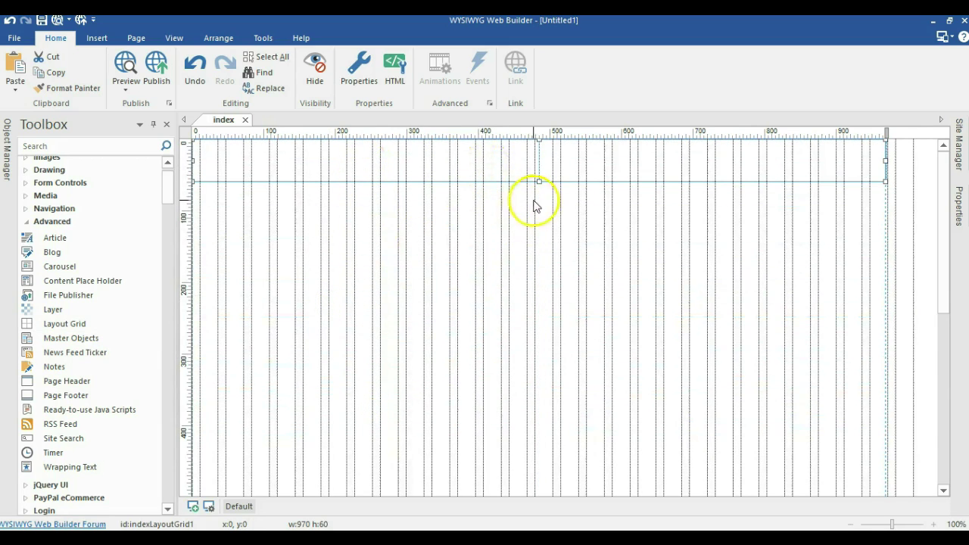
left_click_drag(539, 186, 520, 323)
left_click_drag(480, 194, 437, 318)
left_click_drag(476, 190, 417, 364)
left_click_drag(364, 171, 362, 206)
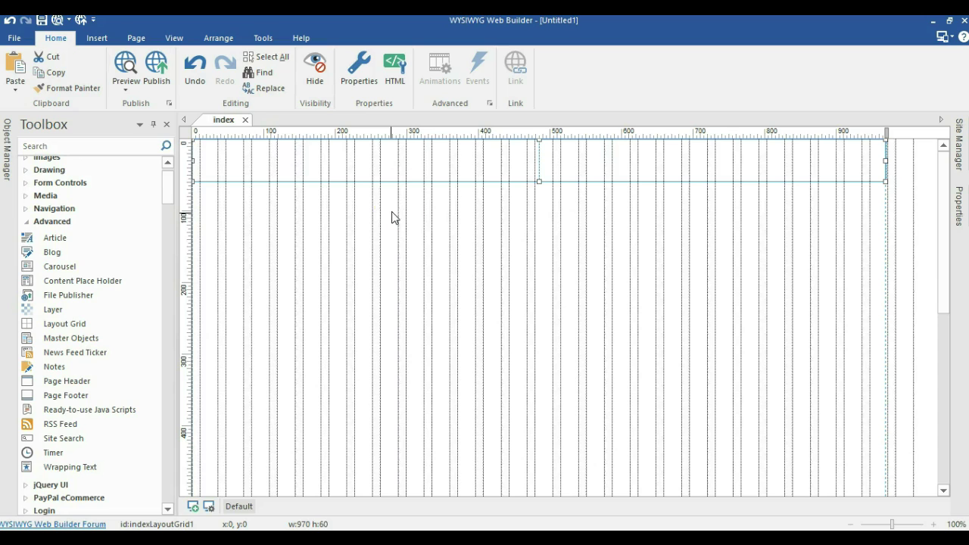
left_click_drag(406, 167, 387, 199)
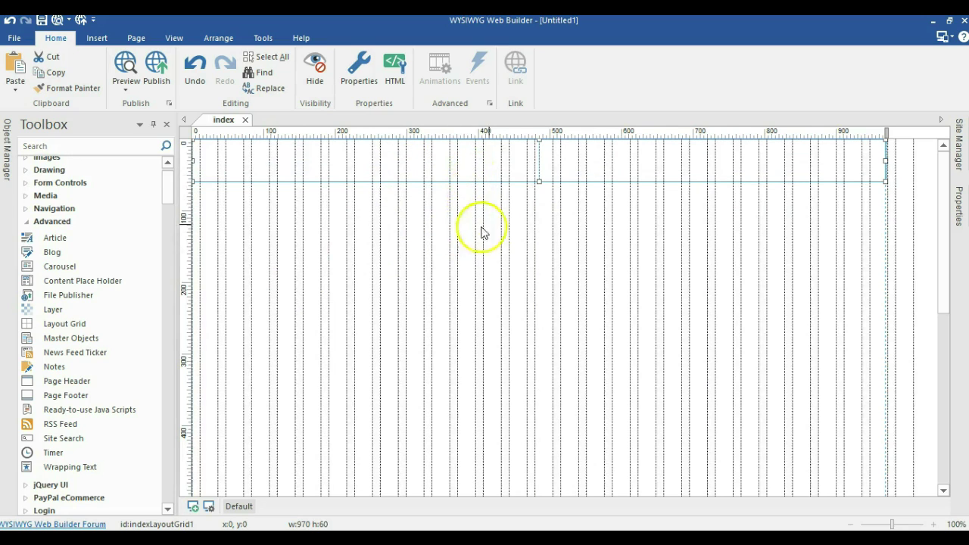
Open the layout grid's properties and add columns until it has twelve 1x columns.
double_click(530, 164)
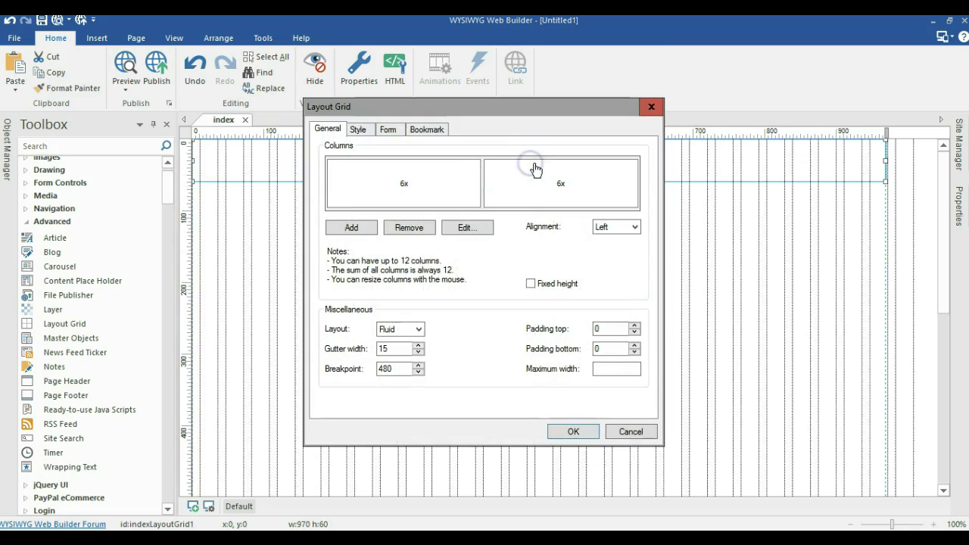
left_click(500, 212)
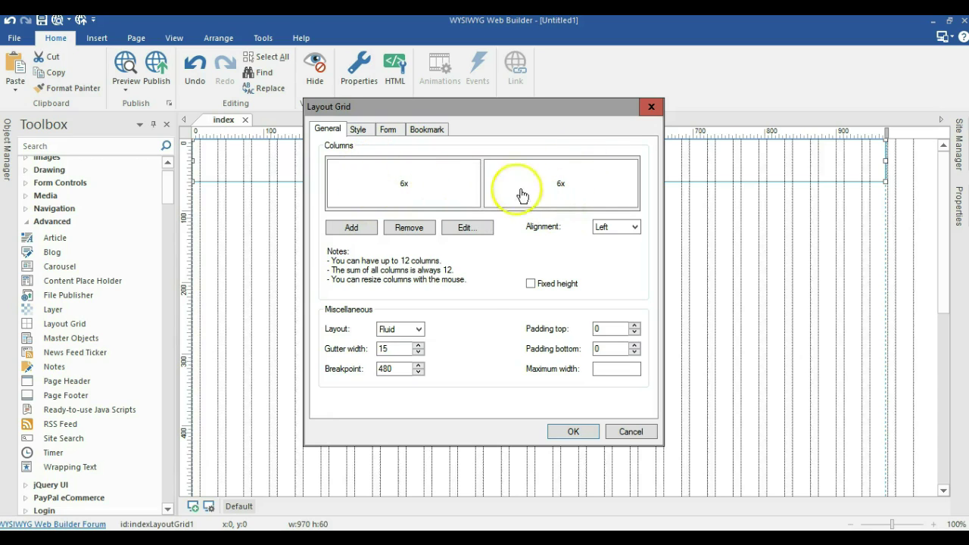
double_click(351, 228)
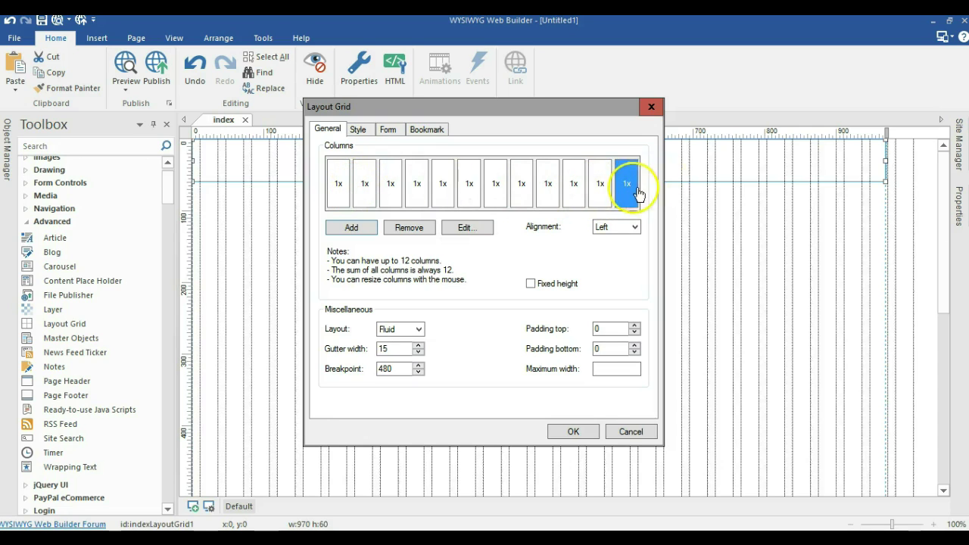
Remove columns from the layout grid until only a 1x and an 11x column remain.
left_click(404, 227)
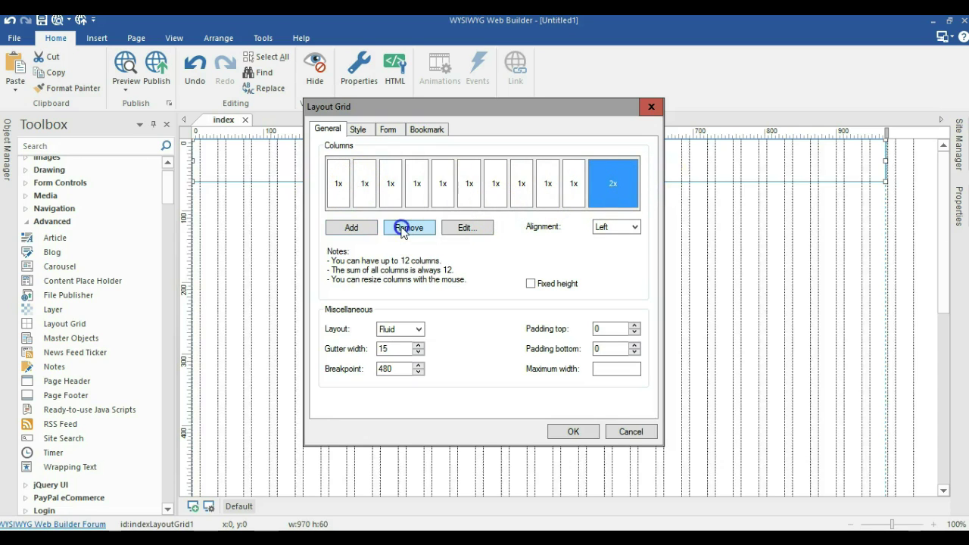
left_click(404, 227)
left_click(403, 227)
left_click(403, 227)
left_click(401, 229)
left_click(402, 228)
left_click(402, 229)
left_click(402, 229)
left_click(402, 228)
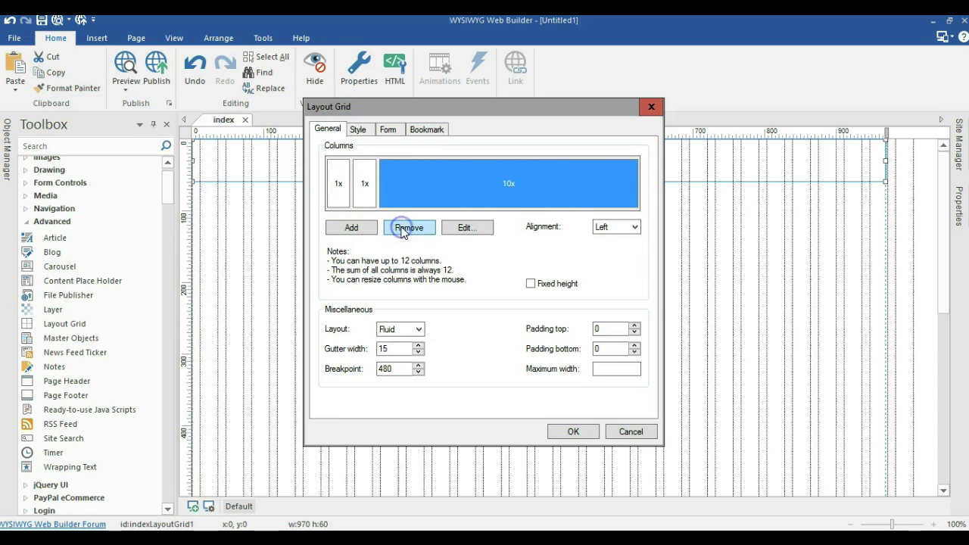
left_click(402, 229)
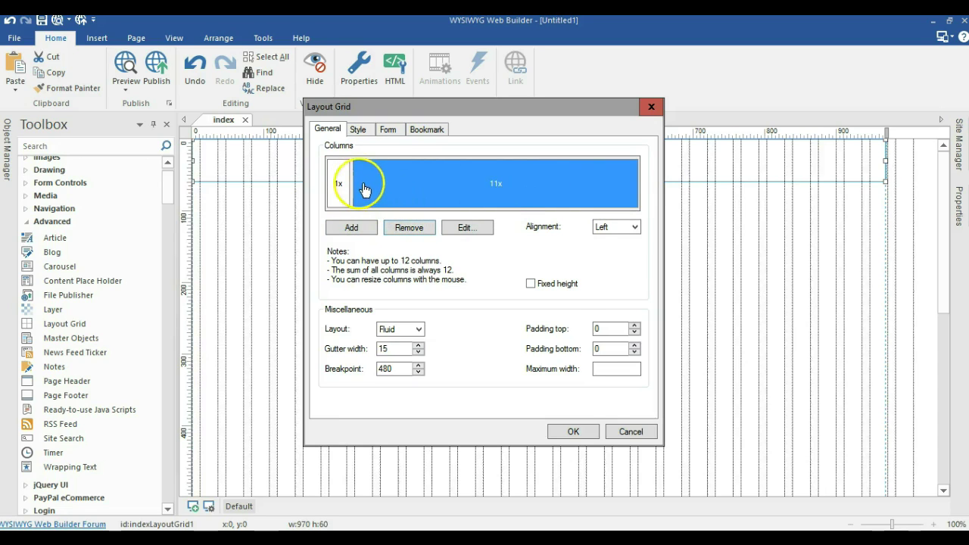
Add a third column to the layout grid and resize the columns to 3x, 8x and 1x.
left_click_drag(351, 177, 540, 180)
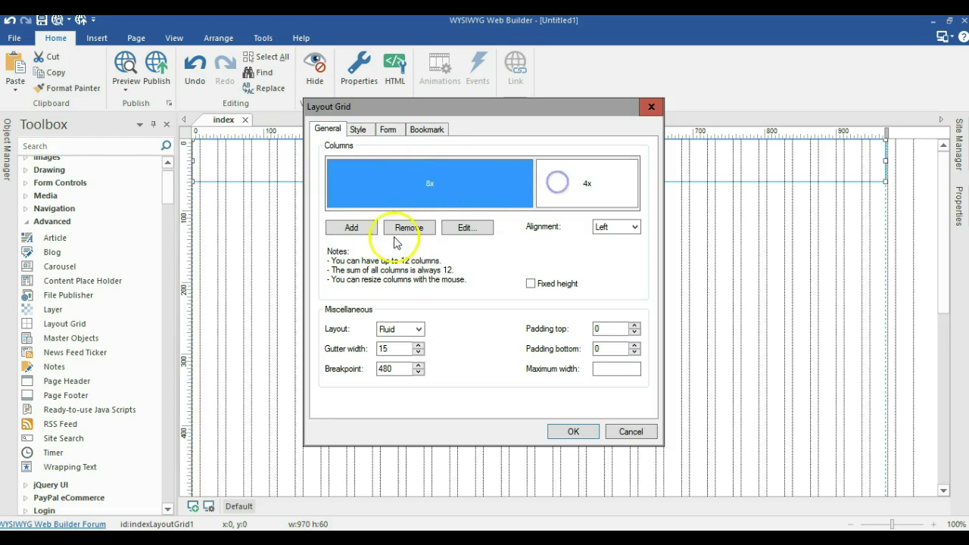
left_click(359, 227)
left_click_drag(535, 177, 396, 187)
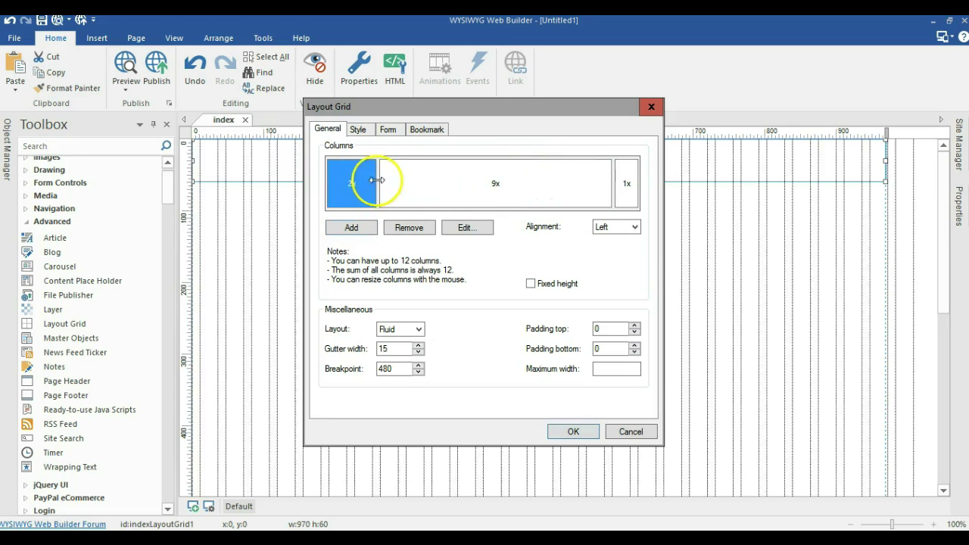
left_click_drag(376, 176, 415, 187)
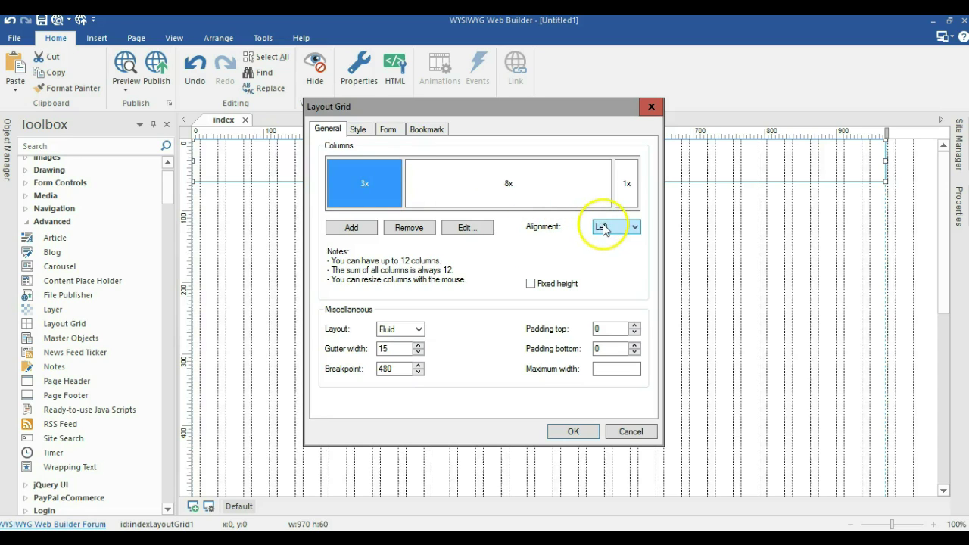
Check the alignment choices for the middle 8x column and the grid's Fixed and Fluid layout choices.
left_click(456, 194)
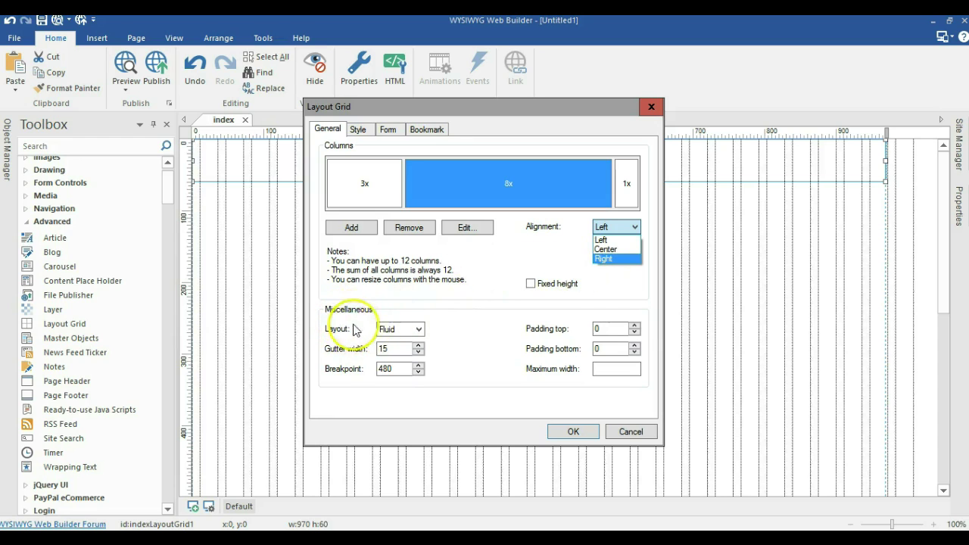
left_click(401, 330)
left_click(405, 331)
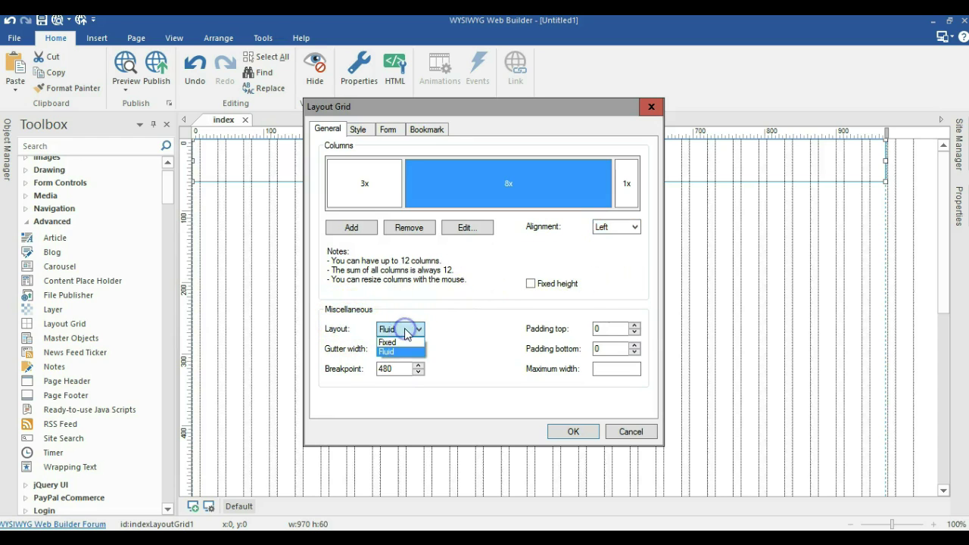
left_click(480, 309)
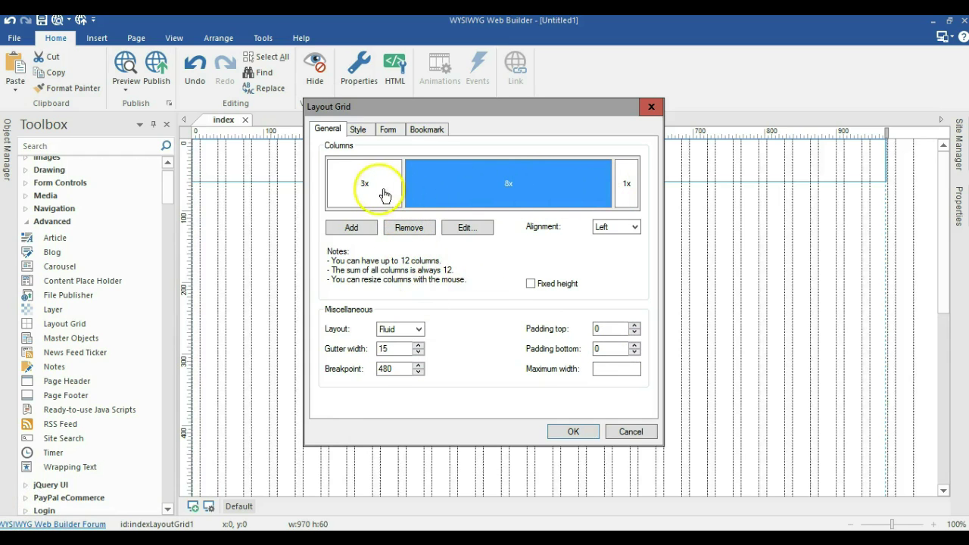
Resize the layout grid's three columns to 4x each and apply the grid properties.
left_click_drag(611, 183, 560, 178)
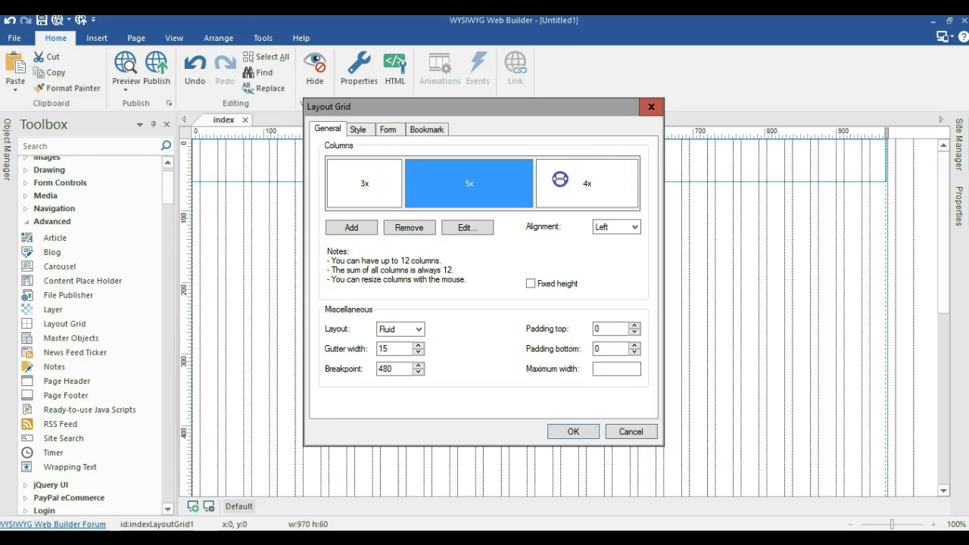
left_click(398, 184)
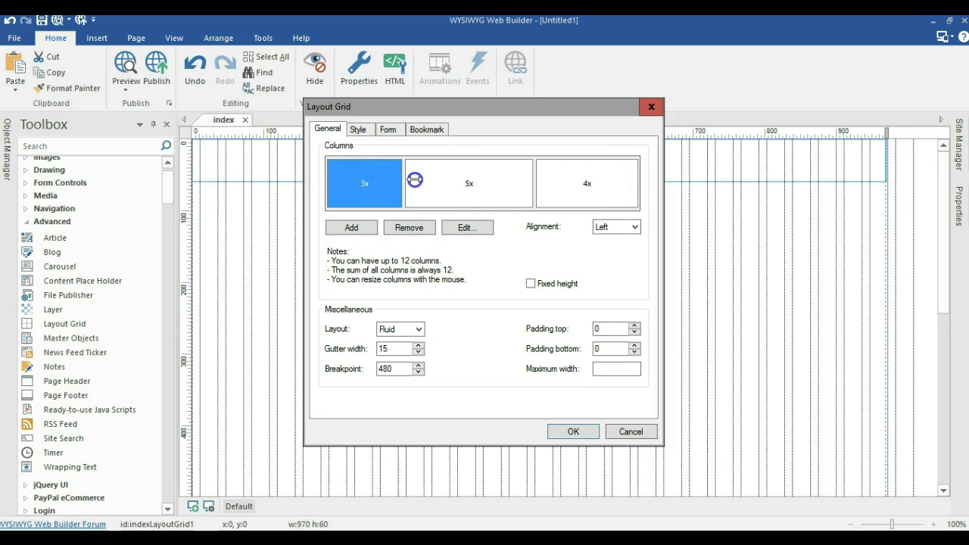
left_click_drag(423, 179, 432, 180)
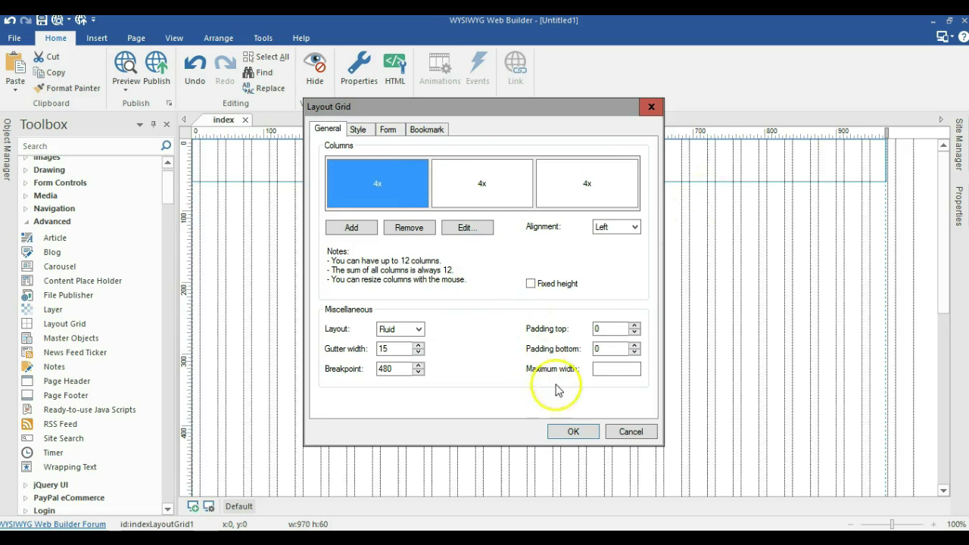
left_click(570, 431)
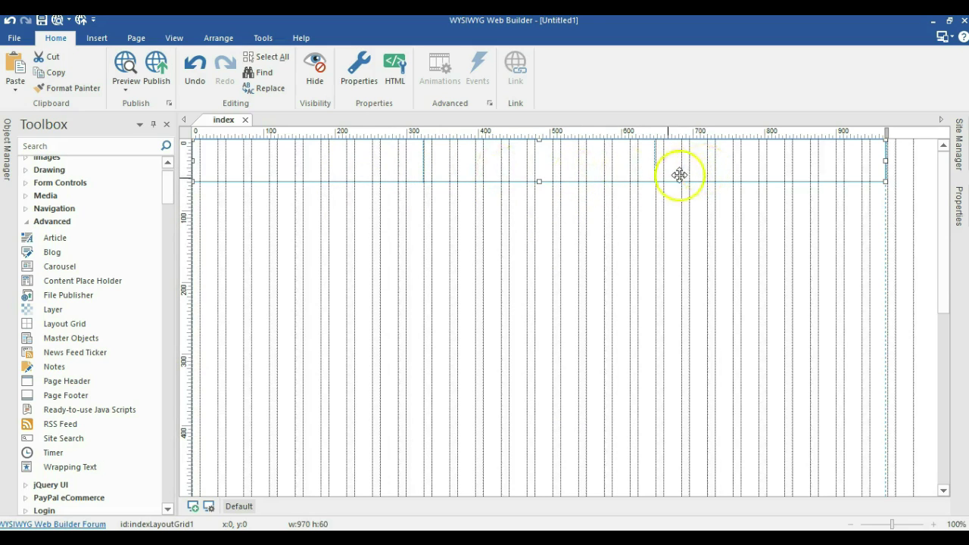
Set the layout grid's background mode to Image and choose books_bk.jpg as the background.
double_click(511, 168)
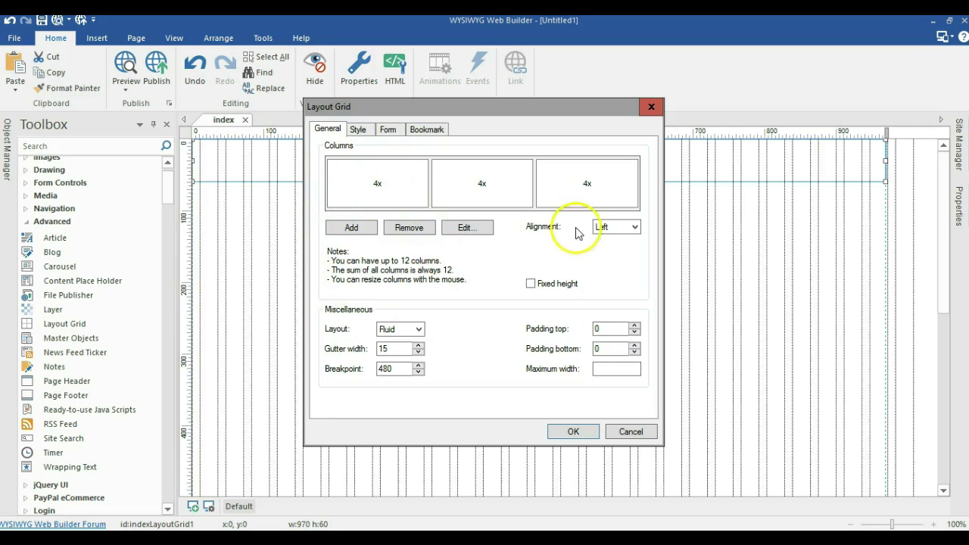
left_click(365, 131)
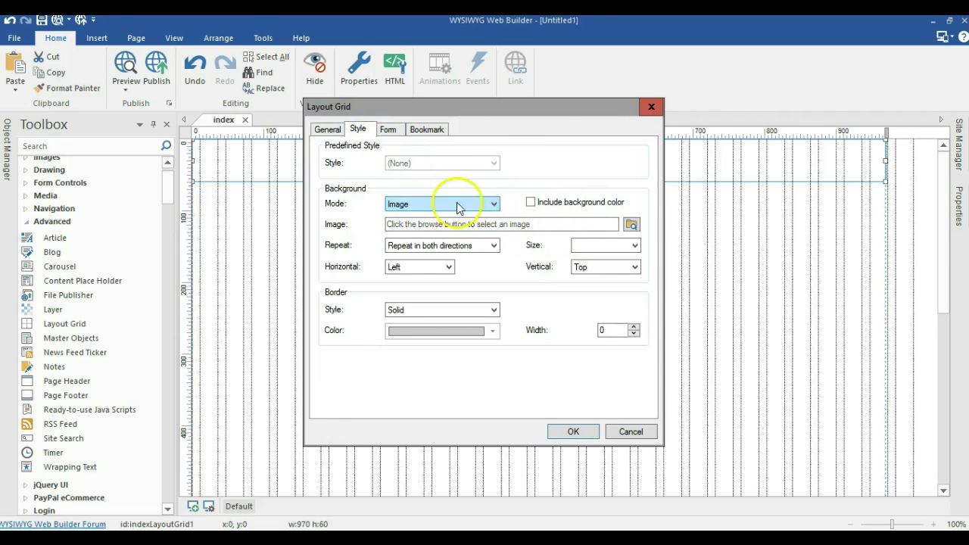
left_click(484, 205)
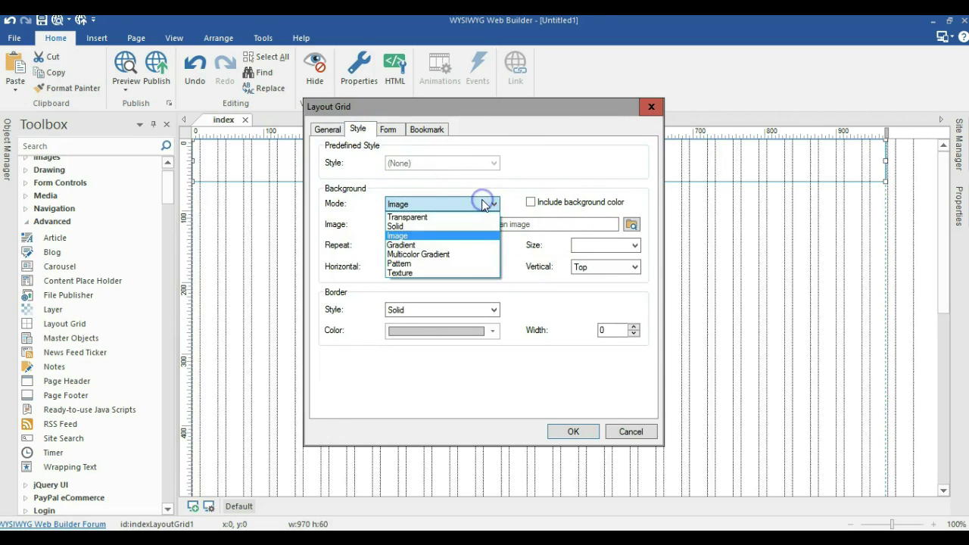
left_click(440, 236)
left_click(631, 227)
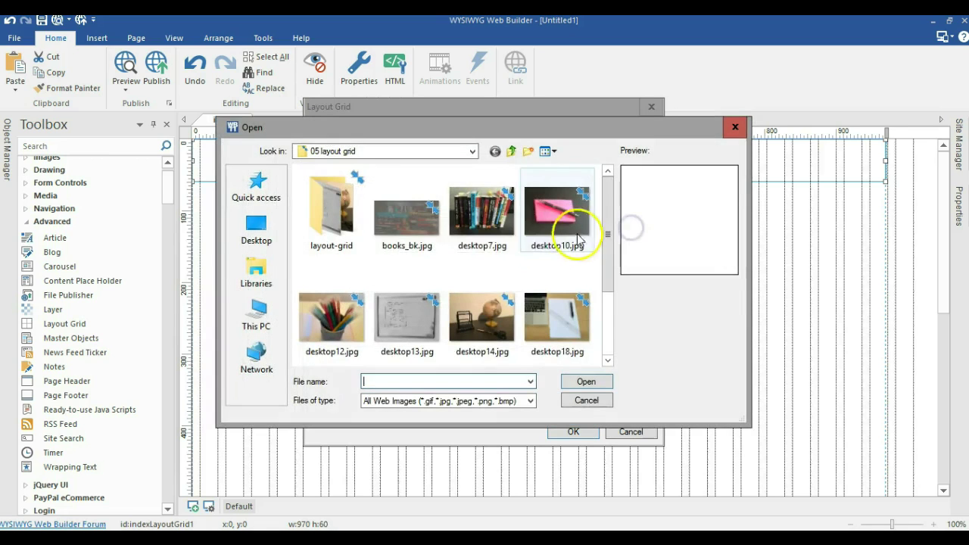
left_click(421, 232)
double_click(421, 231)
Set the grid's background image to Do not repeat, cover size, and Center both horizontally and vertically, and apply it.
left_click(442, 247)
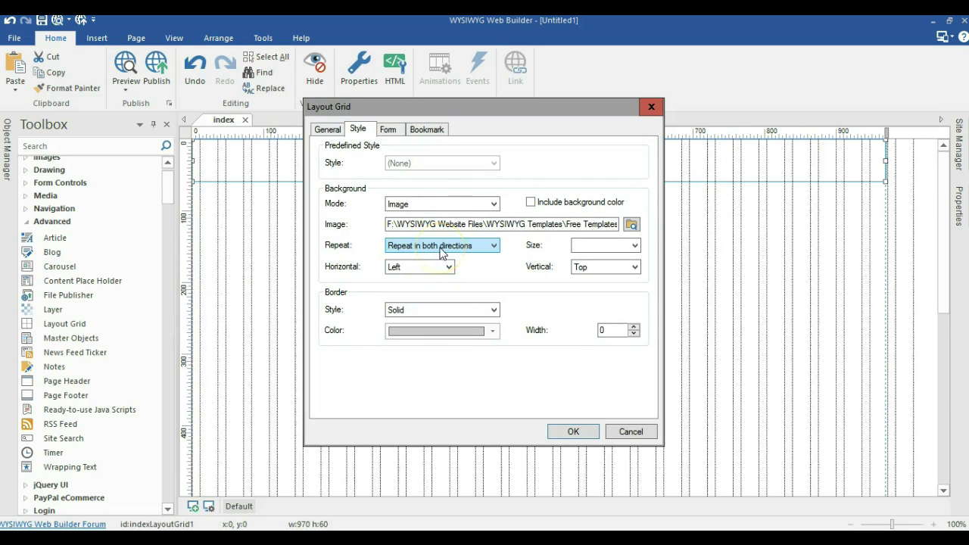
left_click(442, 250)
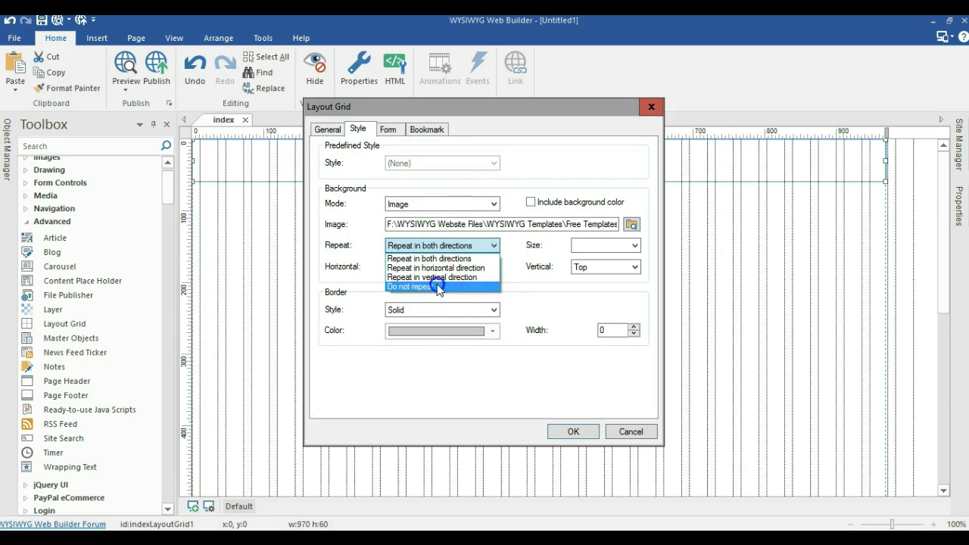
left_click(435, 286)
left_click(634, 246)
left_click(580, 265)
left_click(429, 268)
left_click(426, 288)
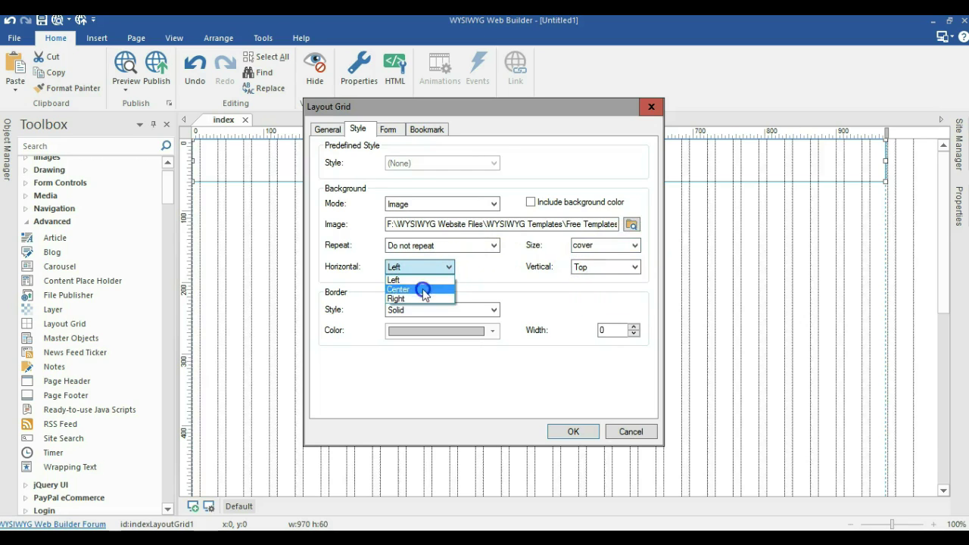
left_click(611, 268)
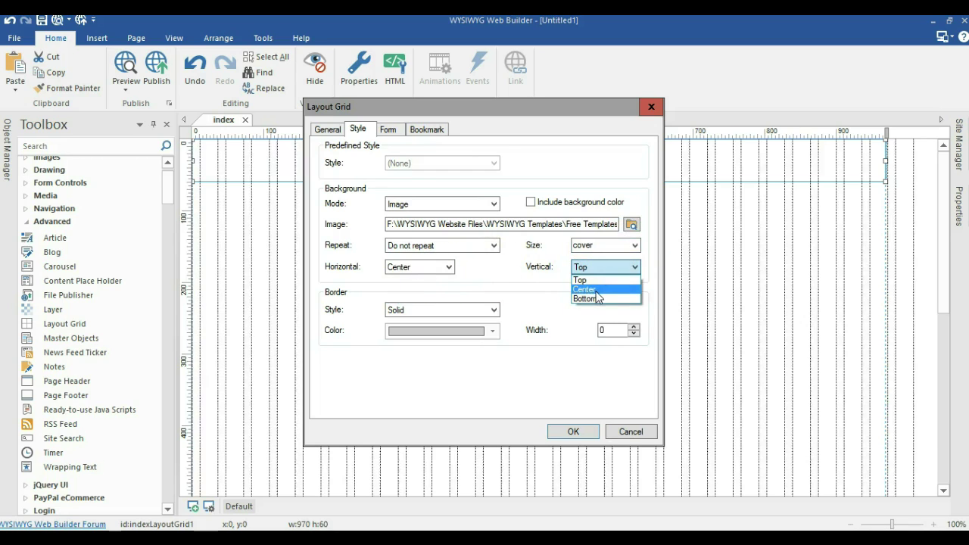
left_click(586, 289)
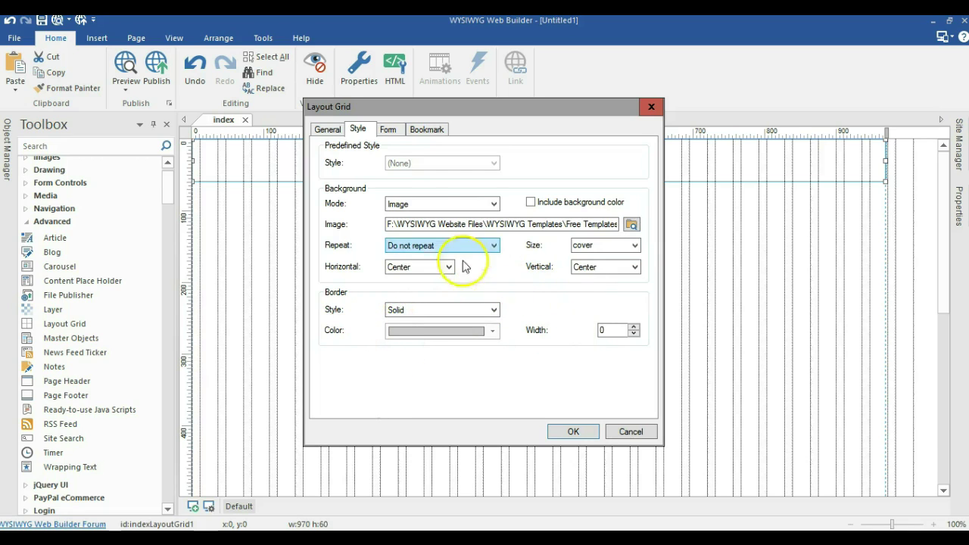
left_click(573, 432)
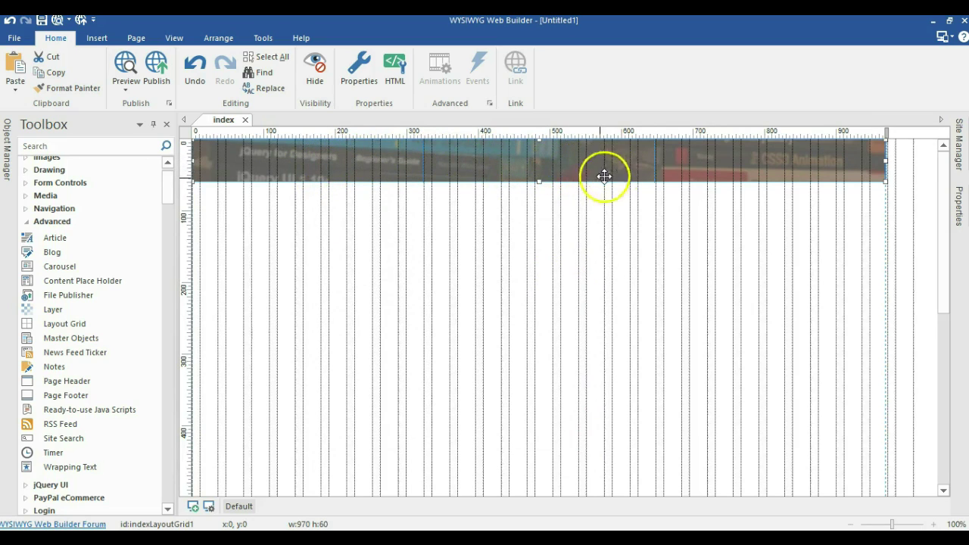
Preview the page in the browser to examine the empty grid's background, and return to the page design.
left_click(544, 241)
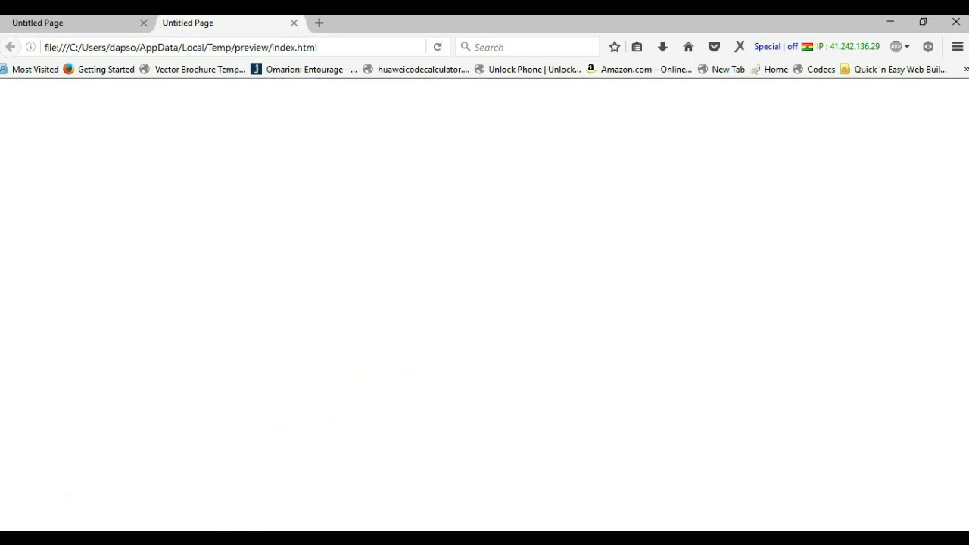
mouse_move(221, 538)
left_click(264, 491)
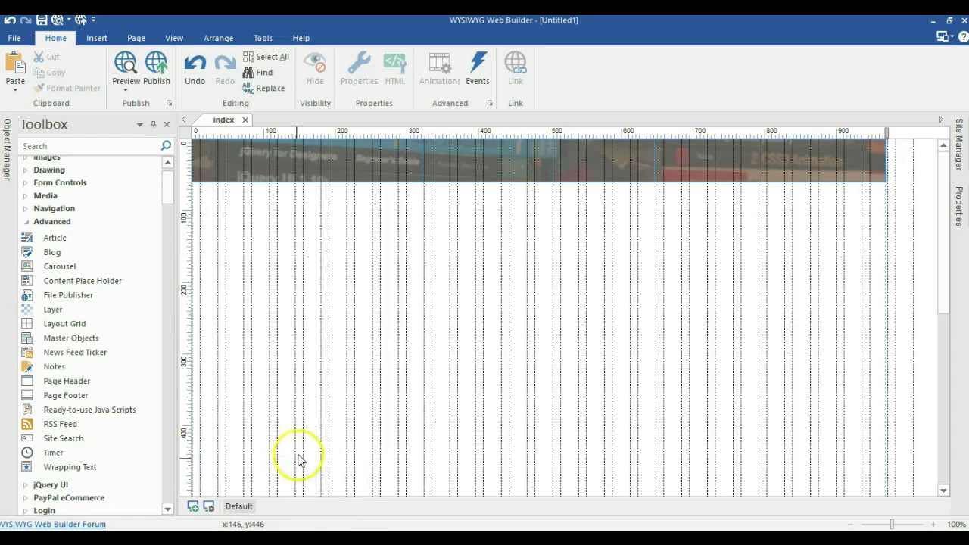
Increase the layout grid's top and bottom padding so that the grid becomes 560 px high.
left_click(484, 166)
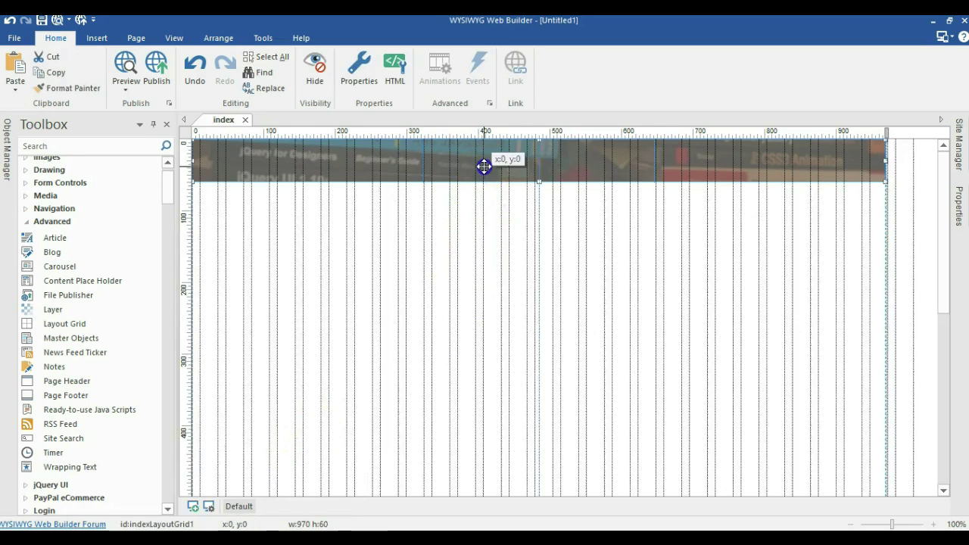
double_click(485, 167)
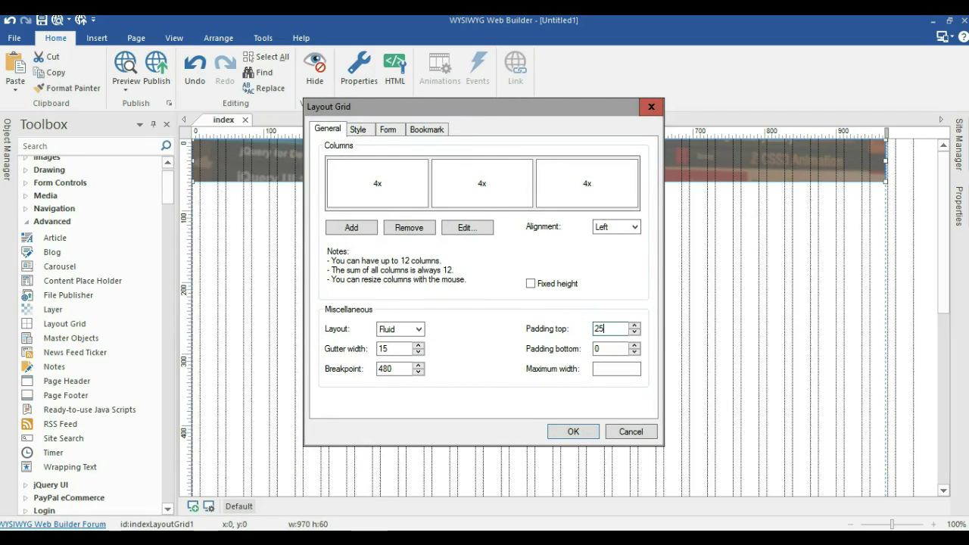
key("Tab")
left_click(572, 431)
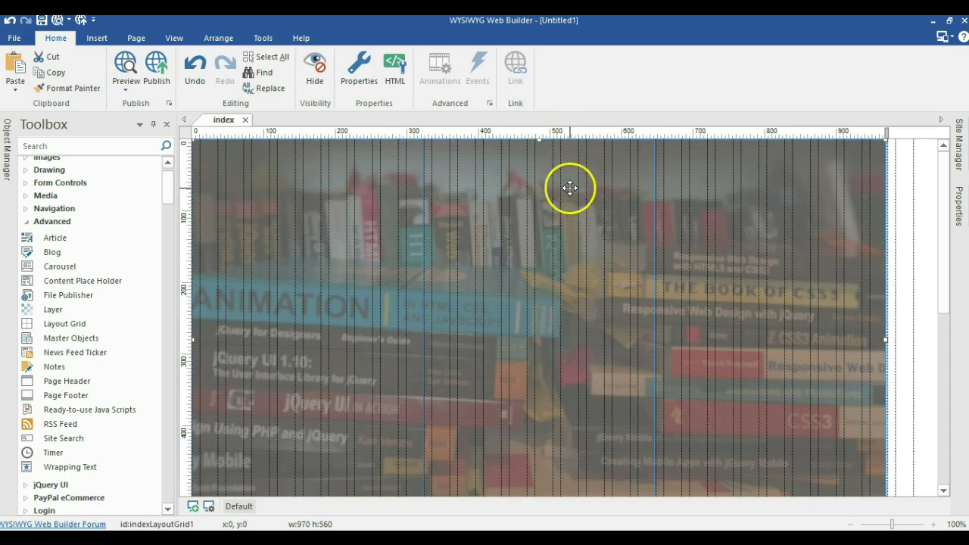
Preview the page in the browser to examine the padded grid's background image, and return to the page design.
scroll(615, 186, "down", 1)
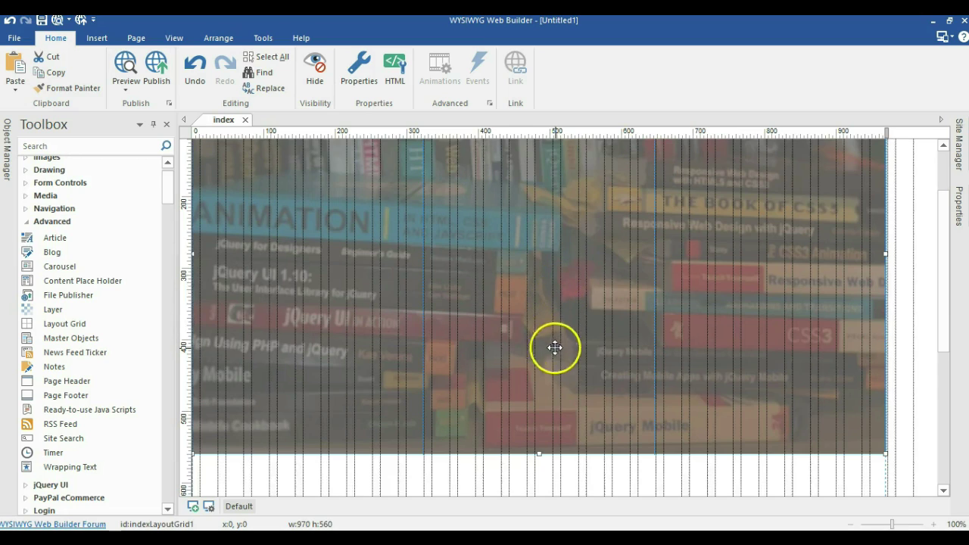
left_click(557, 484)
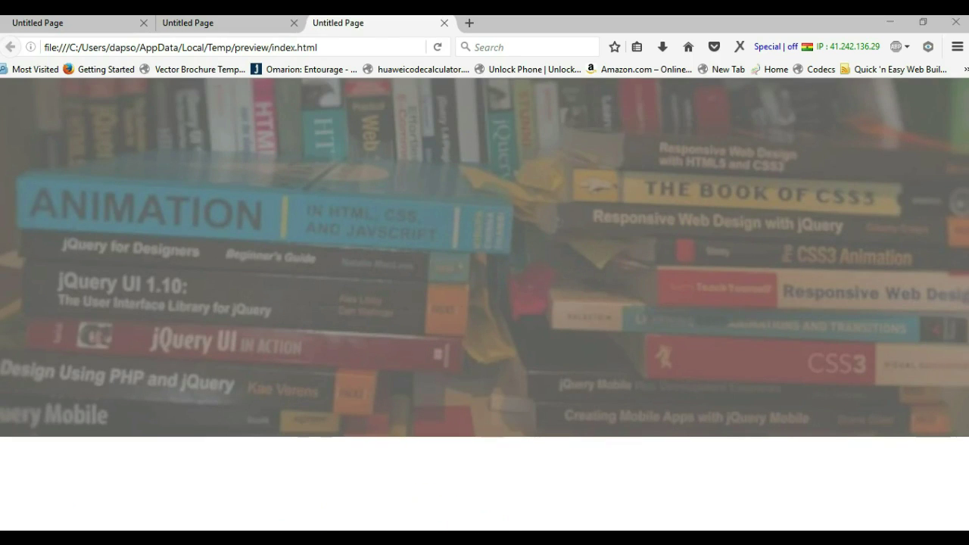
left_click(327, 465)
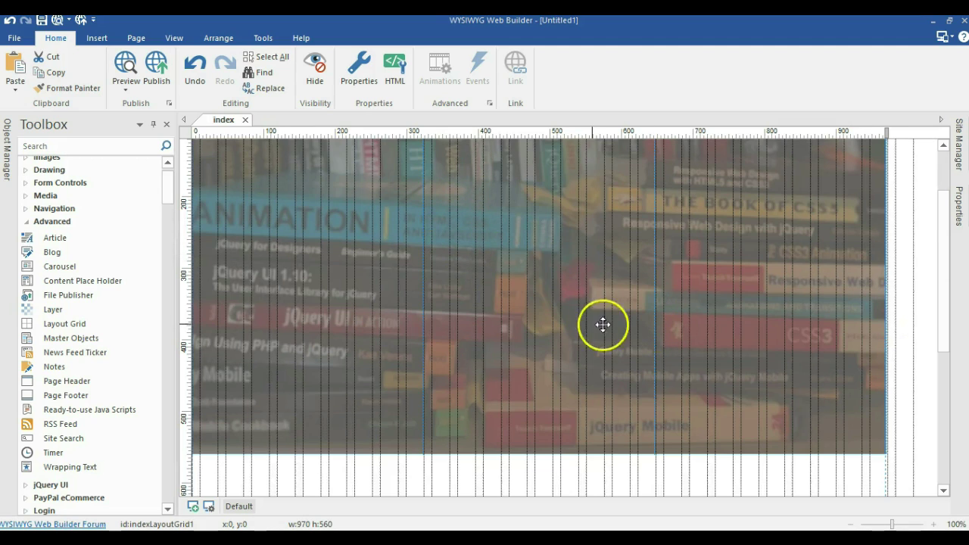
Add the "Agency Template" heading text and place it in the first grid's middle column.
scroll(500, 379, "down", 2)
left_click(482, 385)
left_click(509, 383)
left_click(585, 459)
scroll(626, 454, "up", 1)
left_click_drag(628, 467, 545, 337)
scroll(552, 305, "up", 3)
scroll(543, 340, "down", 1)
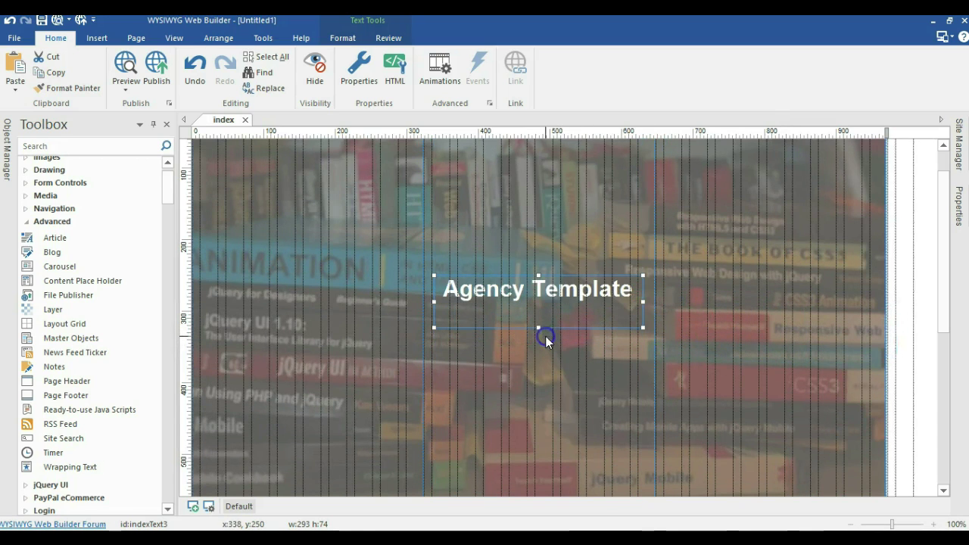
scroll(547, 327, "up", 1)
Open the "Agency Template" heading for editing and check its font and paragraph alignment.
double_click(542, 342)
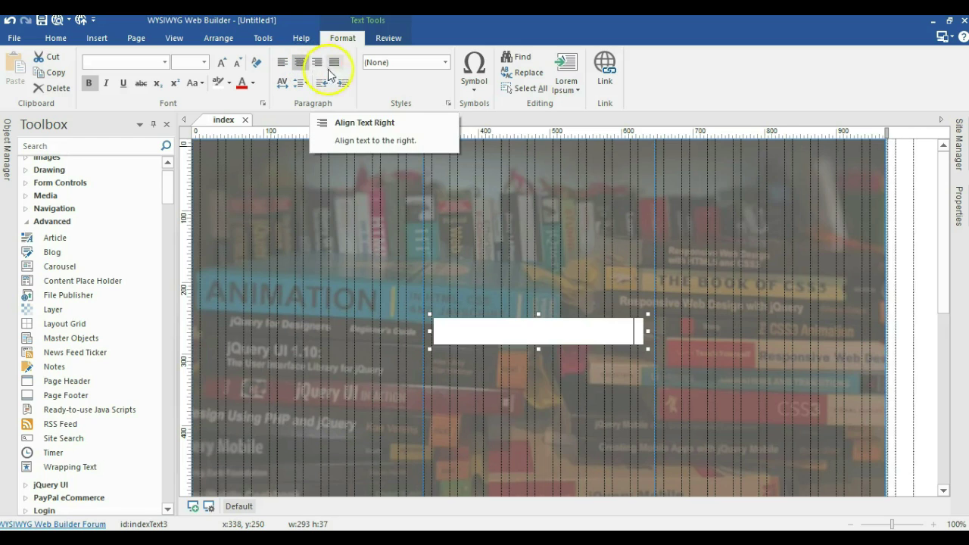
triple_click(472, 330)
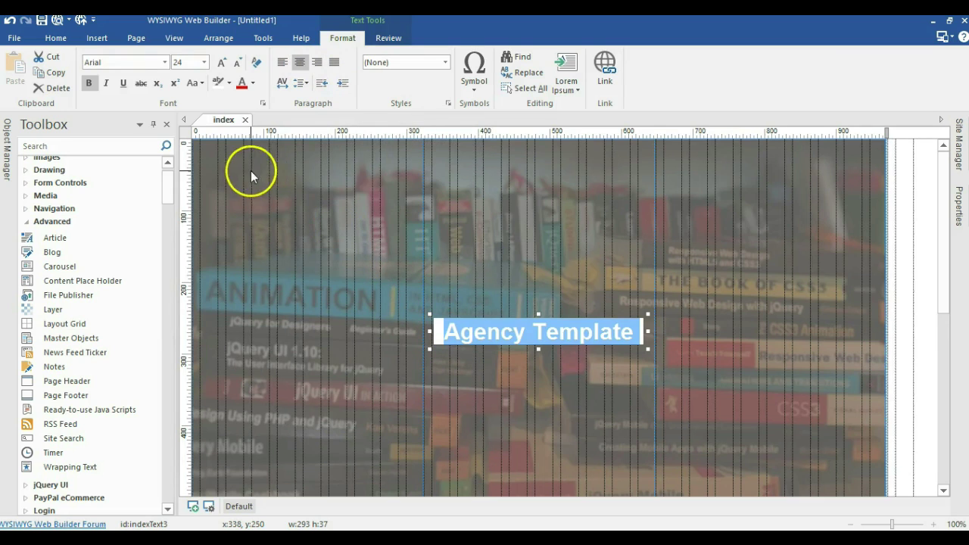
left_click_drag(472, 299, 521, 274)
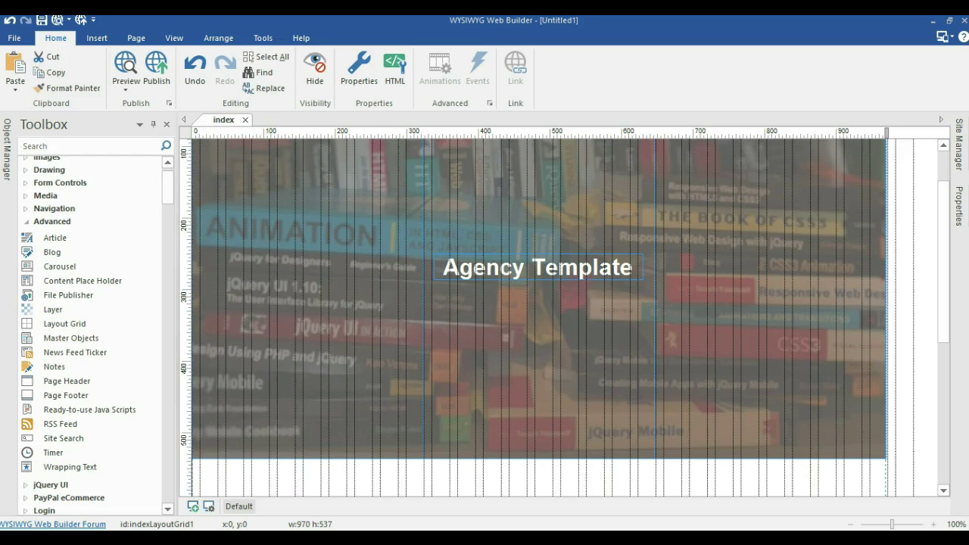
Add the "Lorem ipsum dolor sit amet" paragraph and place it under the heading in the grid's middle column.
scroll(833, 353, "down", 2)
left_click(361, 442)
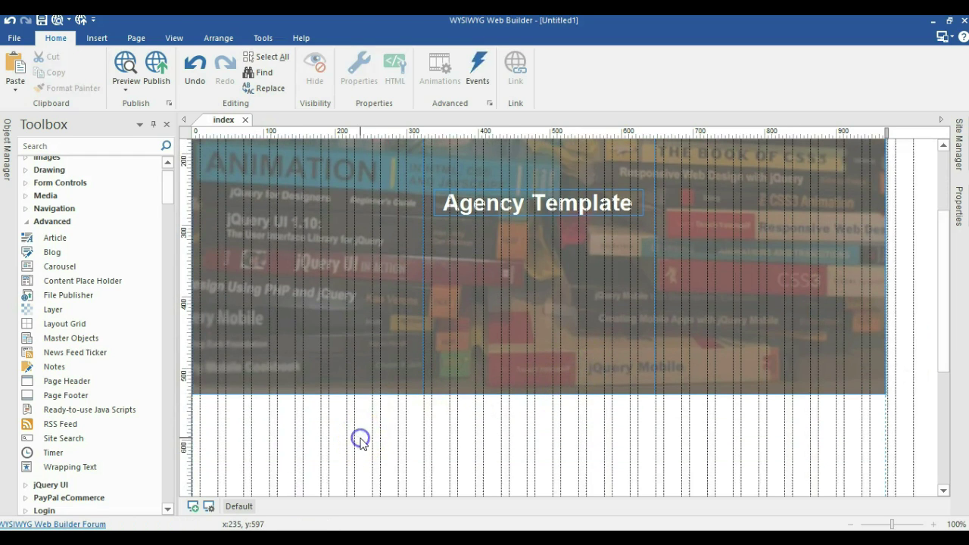
left_click(611, 459)
left_click_drag(512, 462, 569, 260)
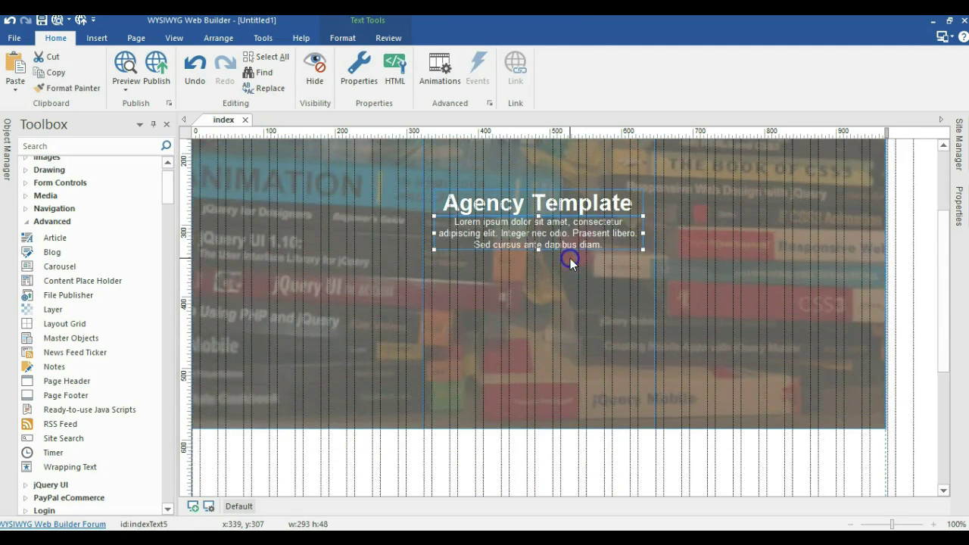
scroll(542, 227, "up", 4)
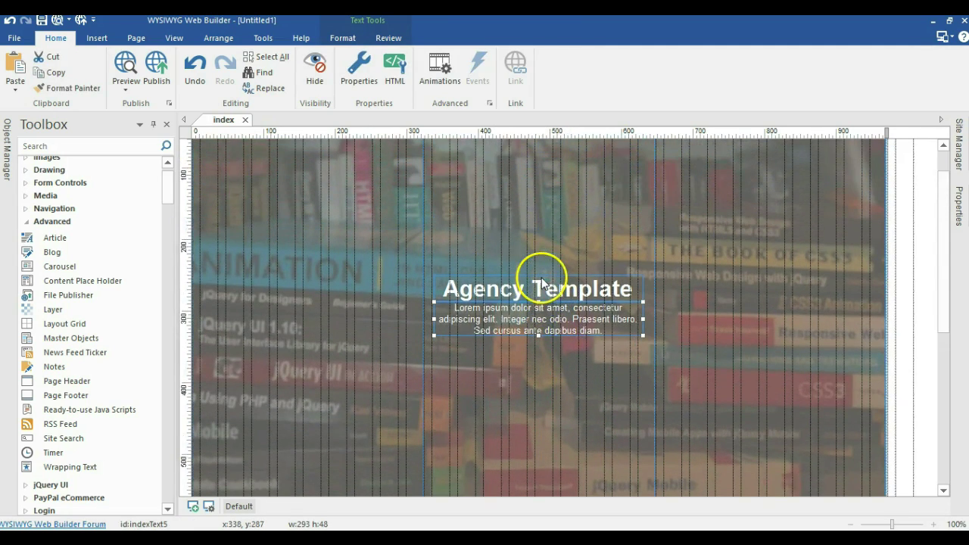
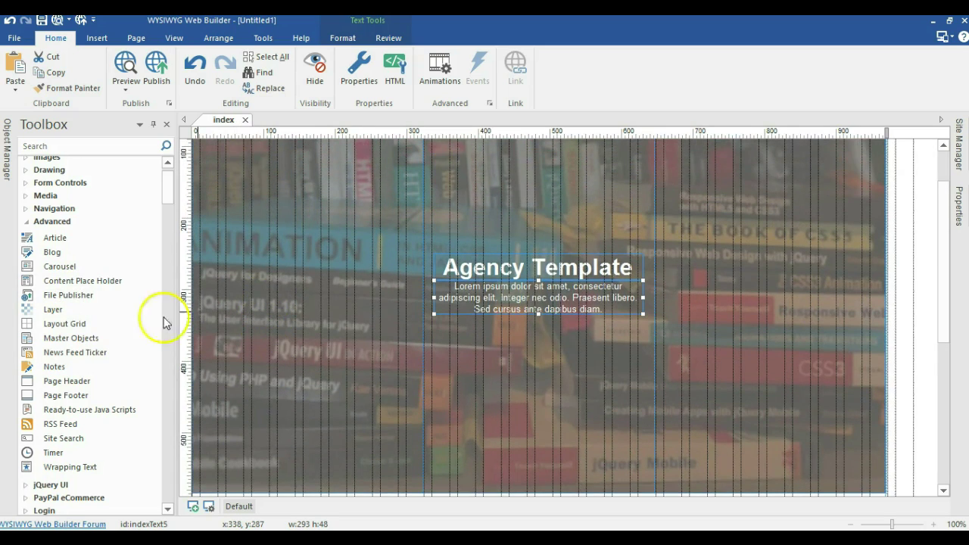
Insert a second layout grid directly below the grid with the background image.
left_click(67, 324)
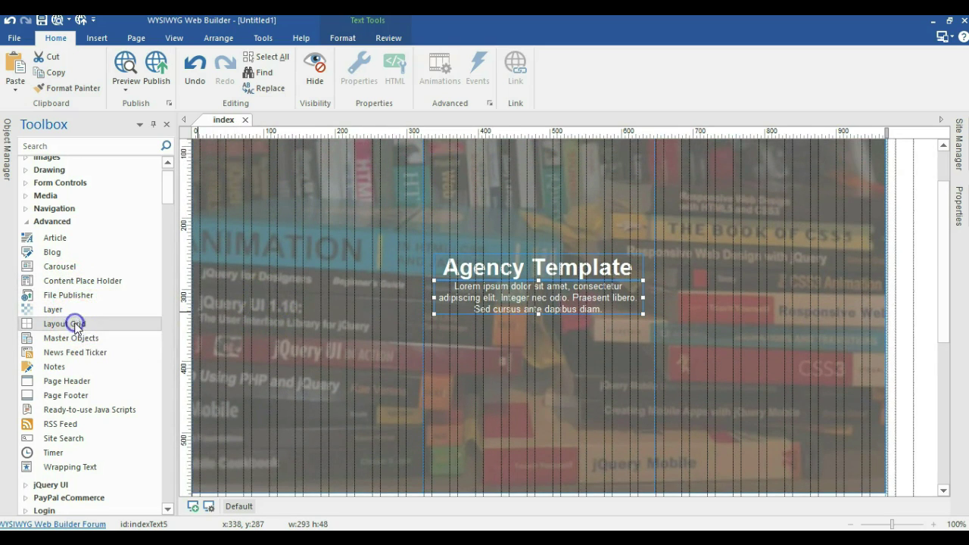
scroll(74, 321, "down", 2)
scroll(352, 300, "down", 5)
mouse_move(281, 373)
left_mouse_down()
mouse_move(465, 411)
mouse_move(575, 415)
left_mouse_up()
Reduce the second layout grid to a single 12x column with Center alignment and apply the properties.
double_click(561, 369)
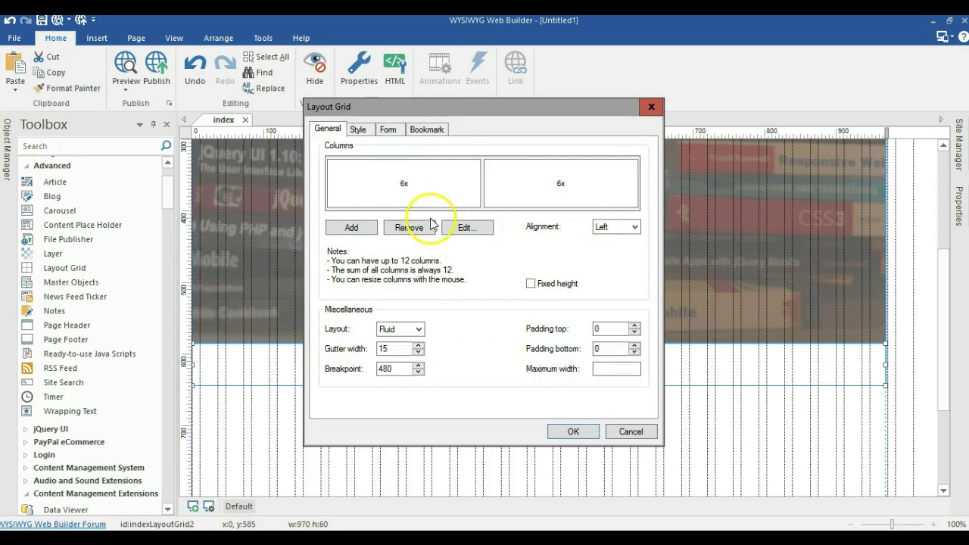
left_click(348, 228)
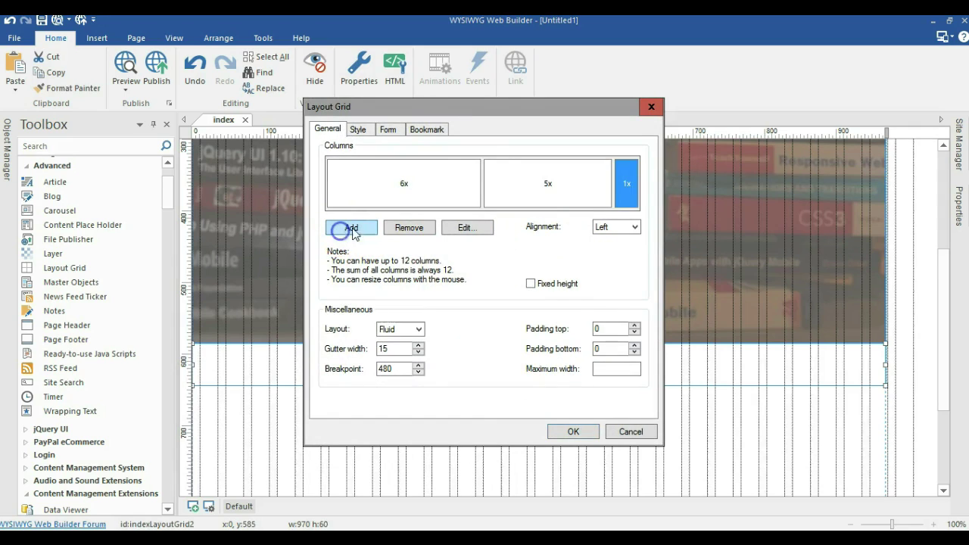
left_click(422, 229)
left_click(422, 229)
left_click(613, 227)
left_click(610, 249)
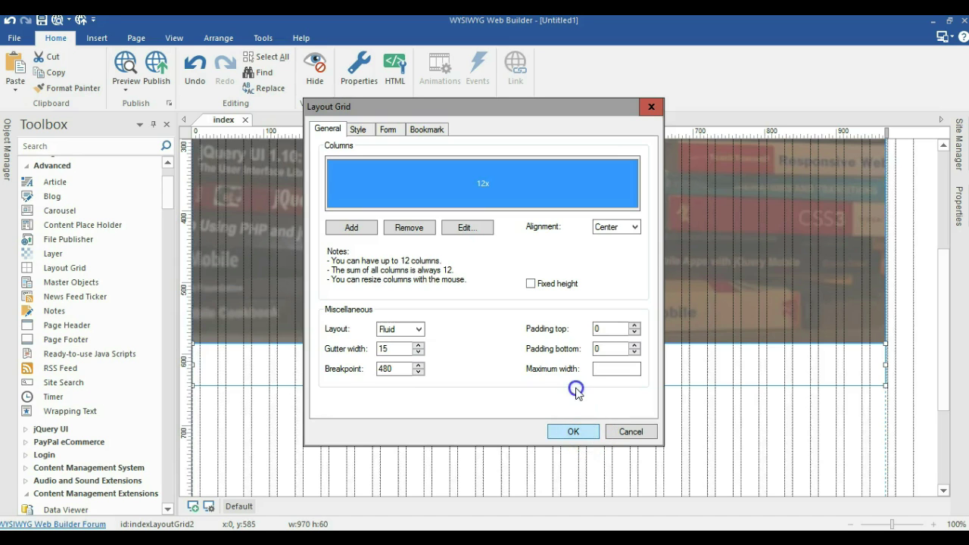
left_click(576, 430)
scroll(502, 334, "up", 3)
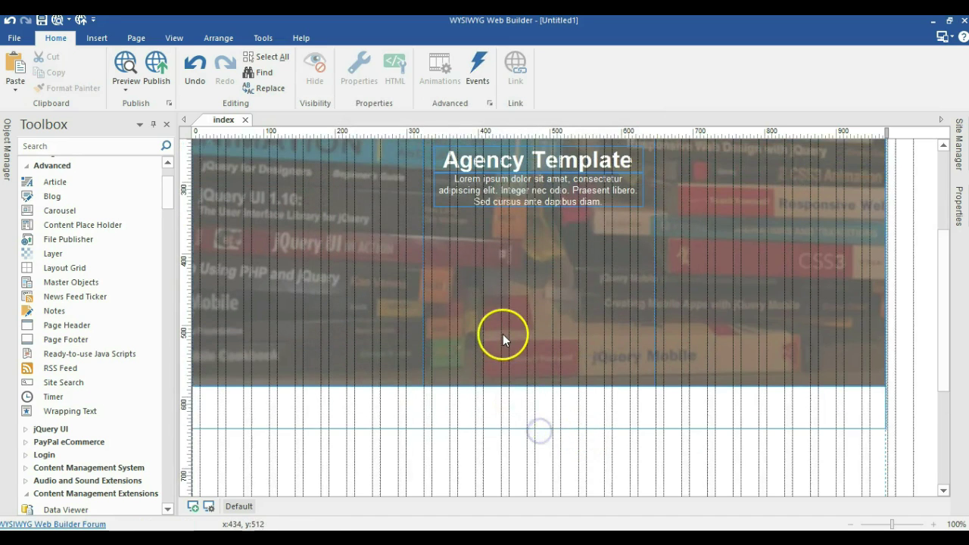
Move the "Agency Template" heading into the single-column grid, and nest that grid in the middle column of the background grid.
scroll(502, 333, "down", 1)
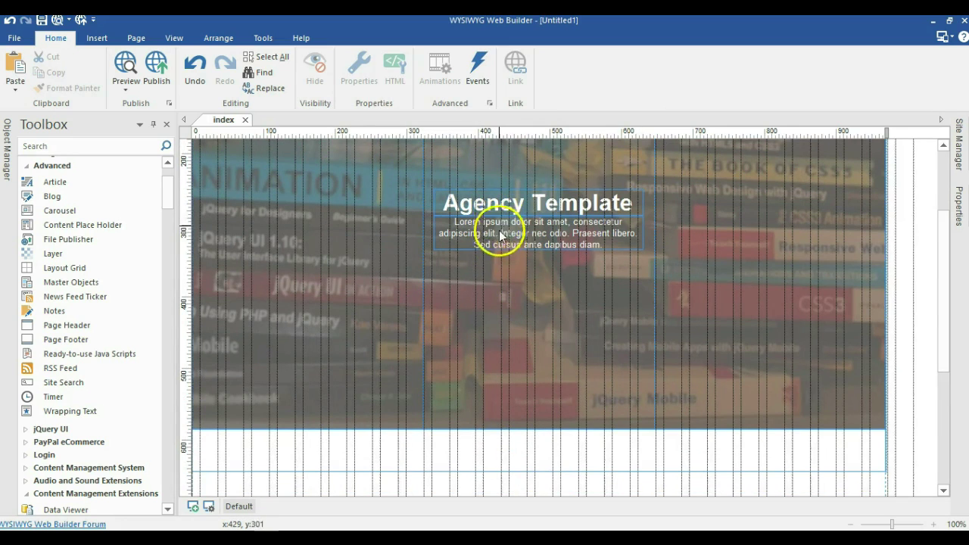
left_click_drag(500, 209, 492, 428)
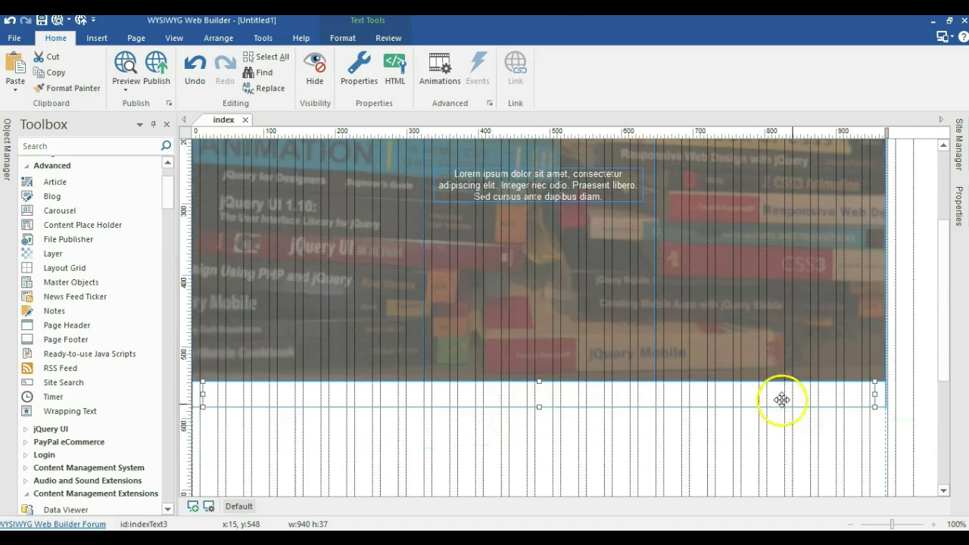
left_click(822, 440)
left_click_drag(878, 398, 764, 274)
scroll(763, 274, "up", 1)
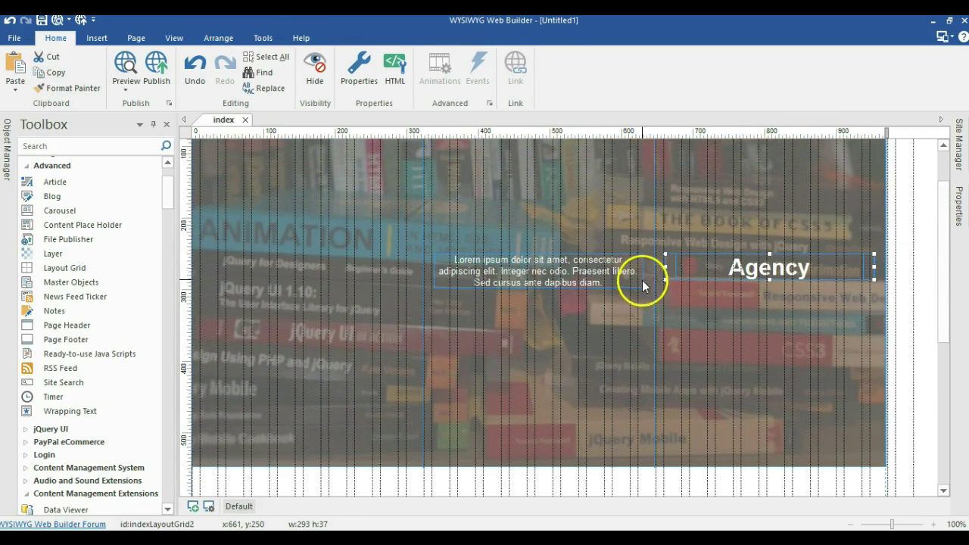
left_click_drag(666, 265, 467, 227)
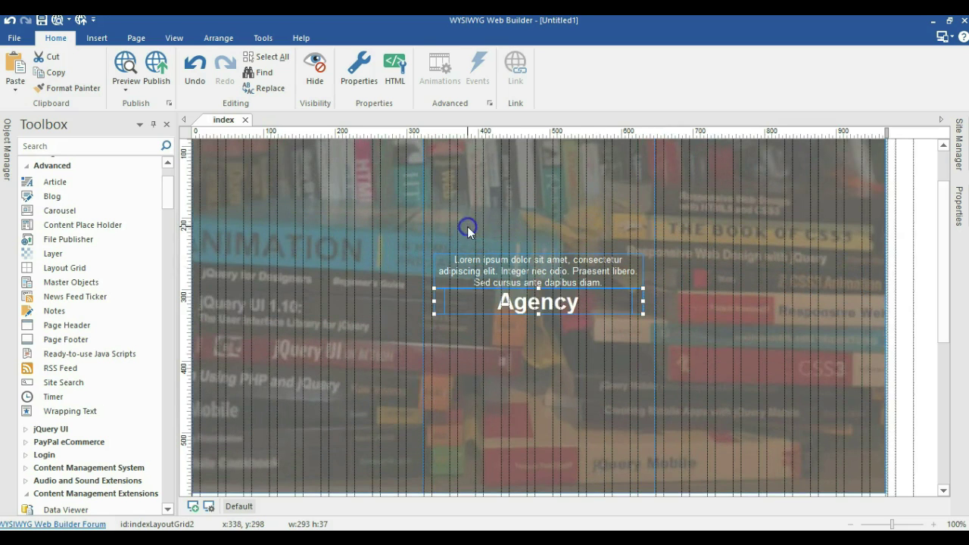
Move the "Lorem ipsum dolor sit amet" paragraph out of the middle column into the empty page area below the background grid.
left_click(537, 272)
scroll(537, 261, "down", 1)
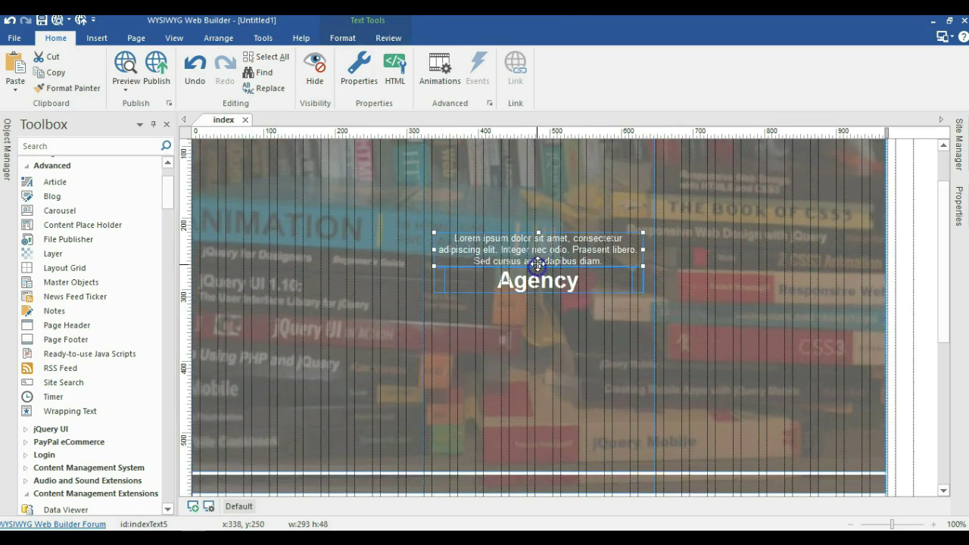
scroll(536, 244, "down", 1)
left_click_drag(536, 247, 524, 424)
scroll(519, 346, "down", 1)
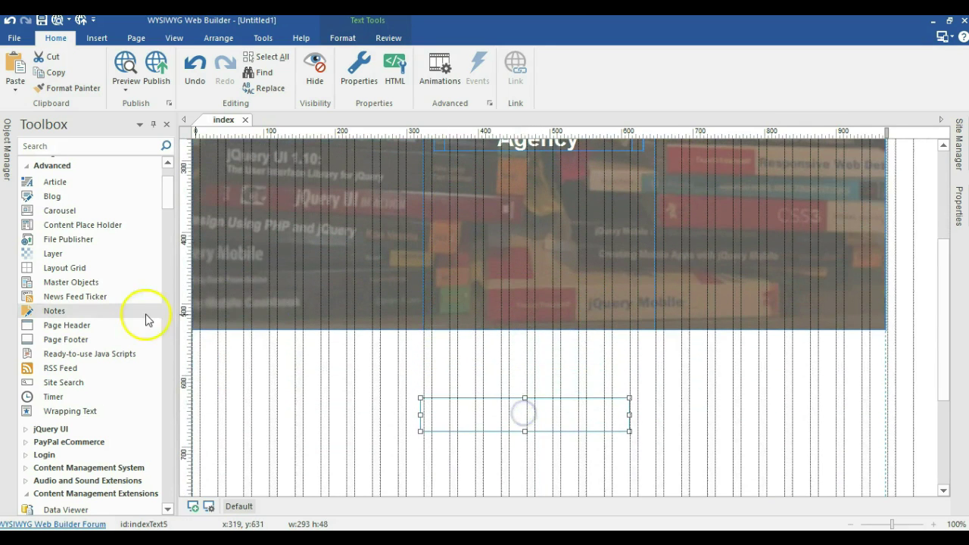
Insert a layout grid directly below the background grid and reduce it to a single 12x column with Center alignment.
left_click(66, 267)
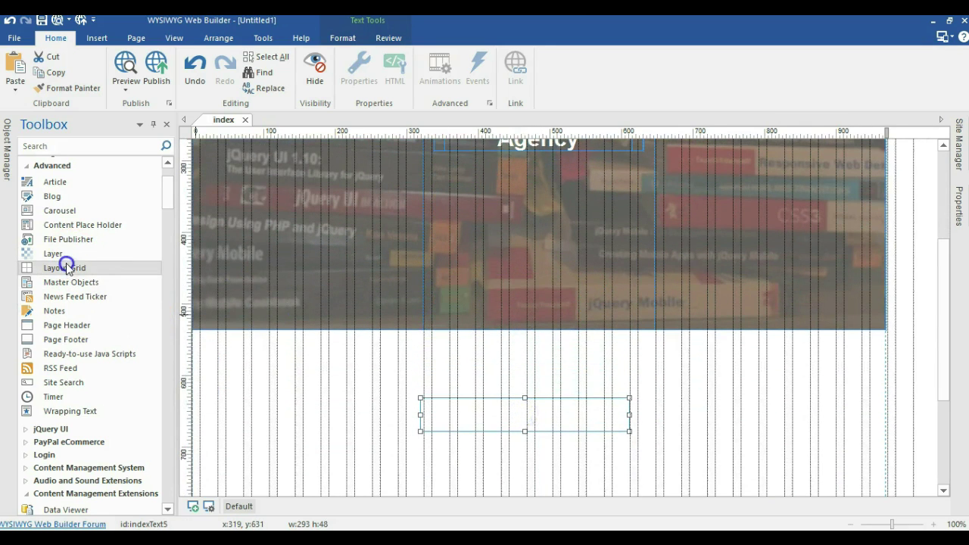
left_click_drag(196, 361, 259, 378)
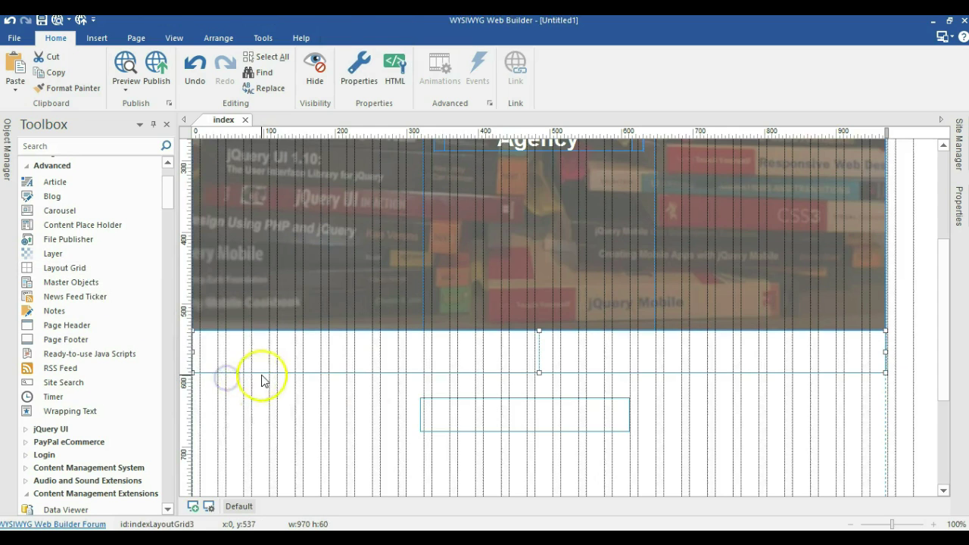
double_click(525, 348)
left_click(431, 228)
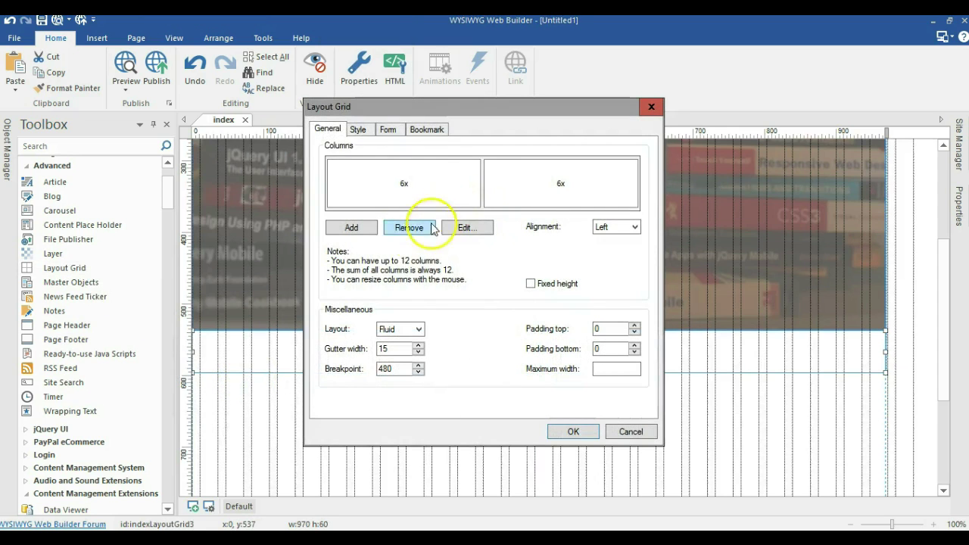
left_click(611, 227)
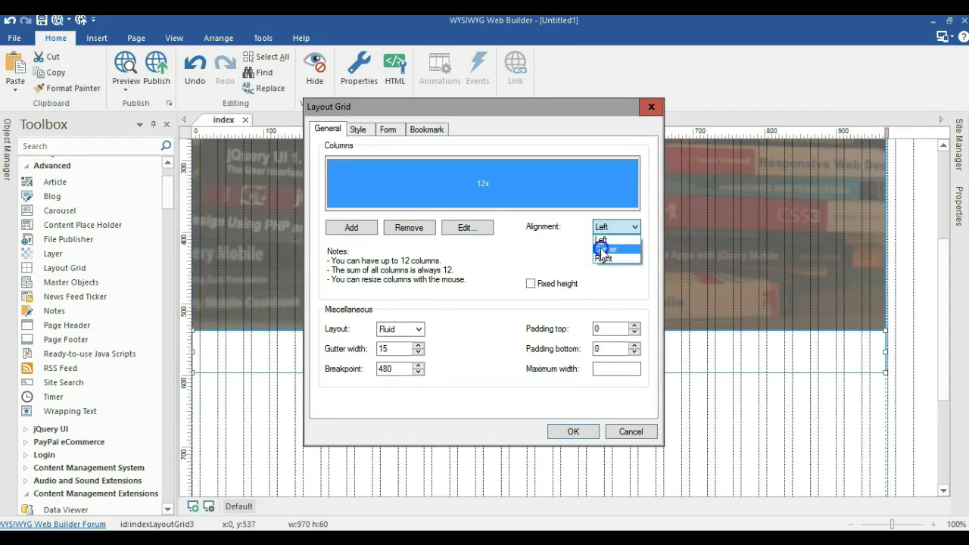
left_click(601, 249)
left_click(573, 431)
Place the "Lorem ipsum" paragraph in the new single-column grid and set the grid's top and bottom padding to 6.
left_click(610, 459)
left_click_drag(548, 424, 536, 354)
double_click(880, 359)
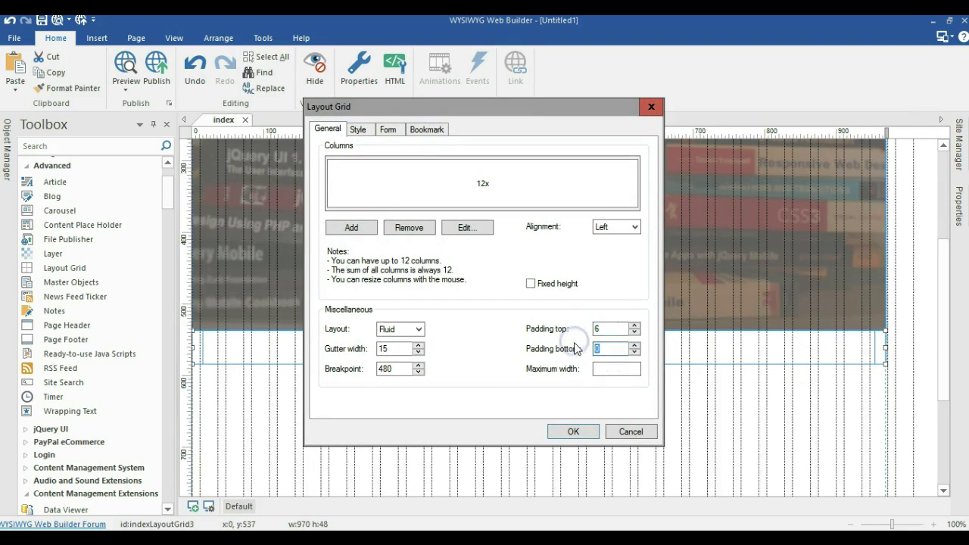
left_click(573, 431)
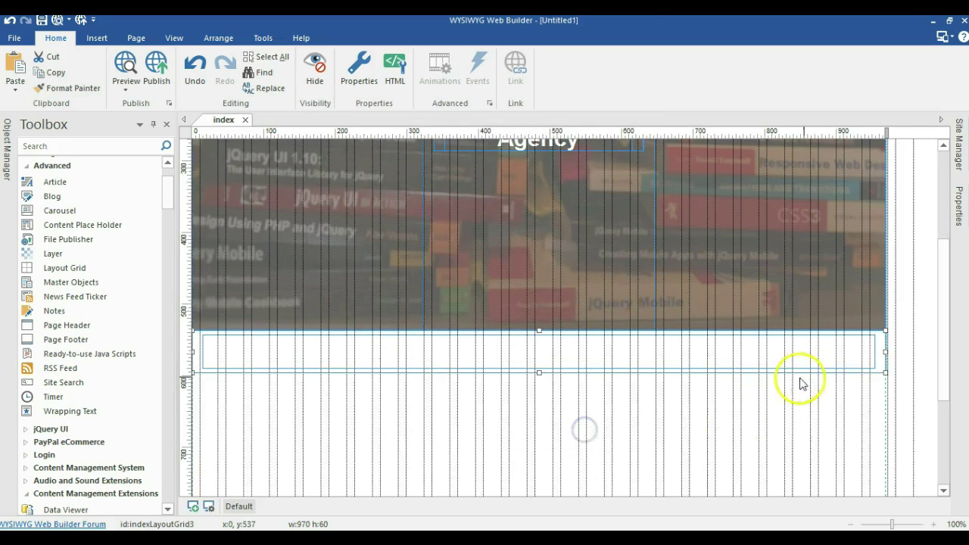
Nest the paragraph's grid in the middle column of the background grid, directly under the "Agency Template" heading.
left_click(838, 407)
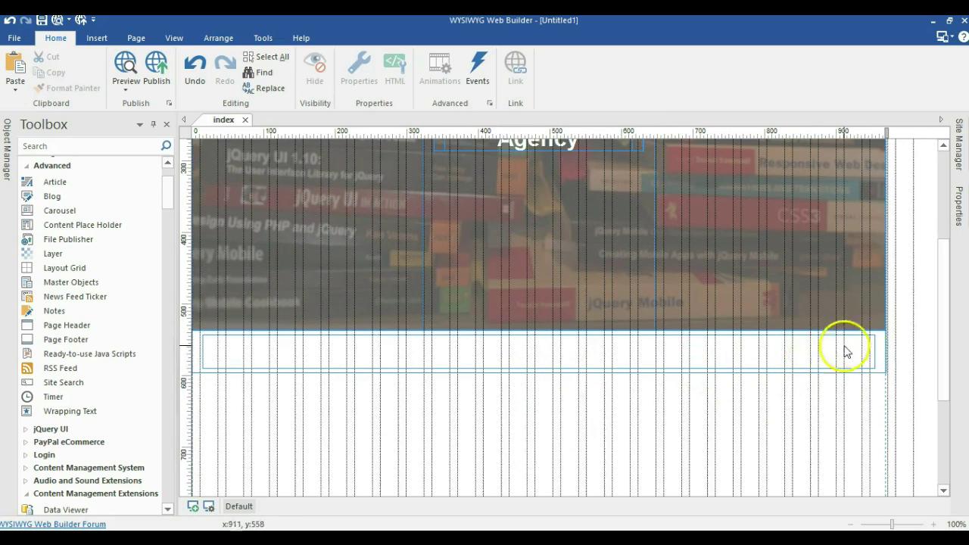
left_click(871, 347)
left_click_drag(872, 347, 471, 285)
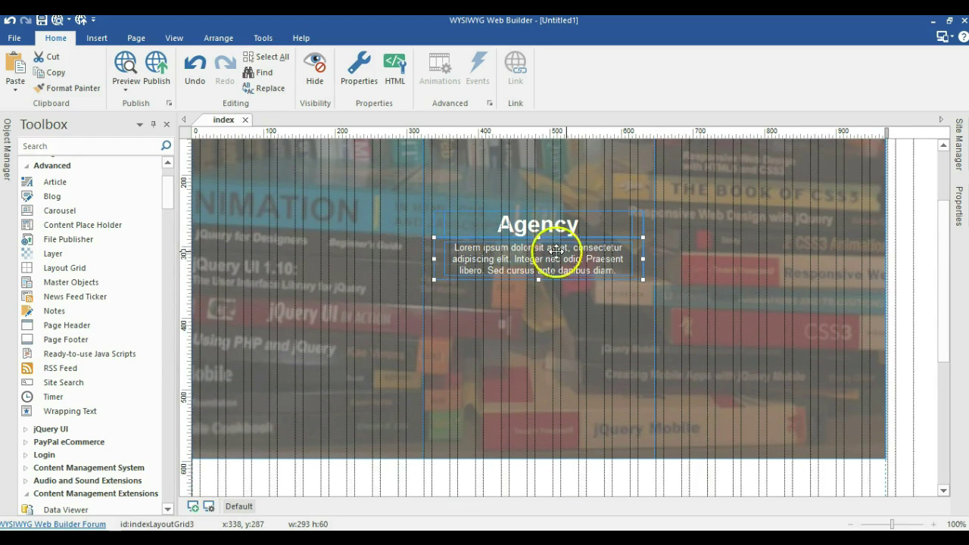
scroll(559, 302, "down", 1)
scroll(557, 299, "up", 2)
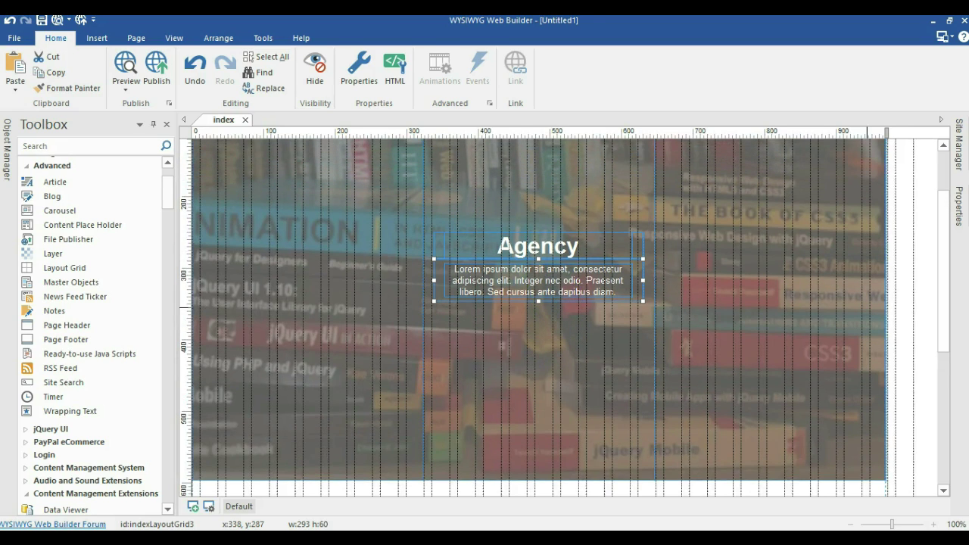
scroll(519, 296, "down", 1)
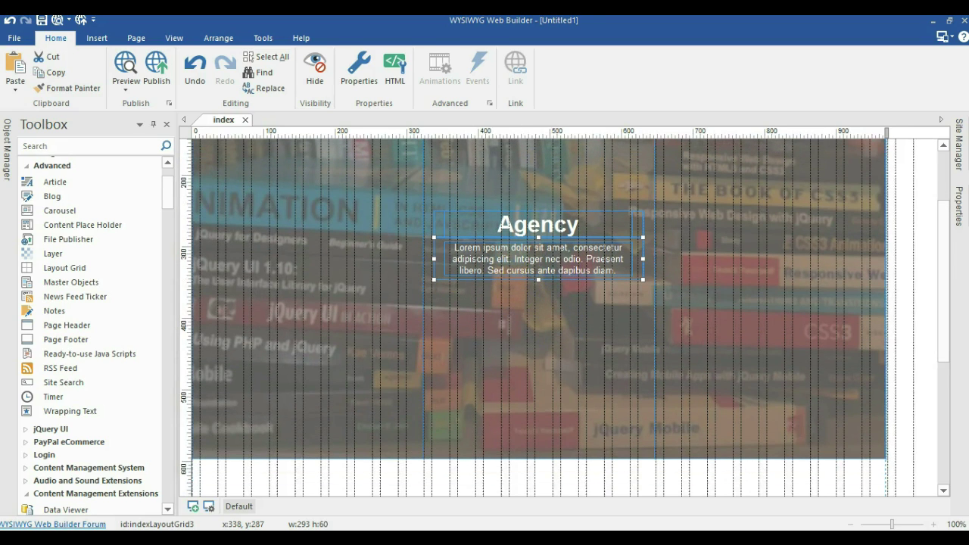
scroll(480, 432, "down", 3)
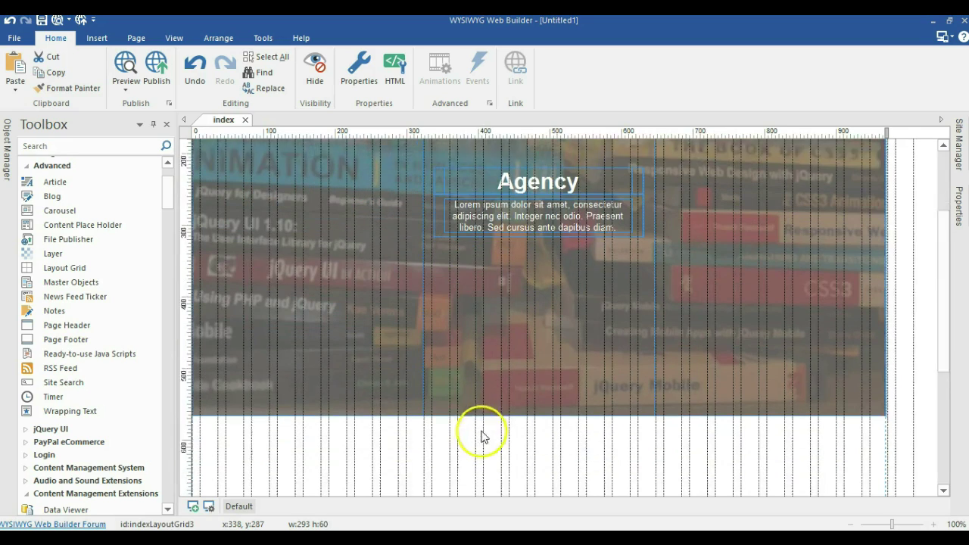
Paste the "FIND OUT MORE" button and position it in the empty page area below the background grid.
key("ctrl+v")
left_click_drag(505, 442, 515, 241)
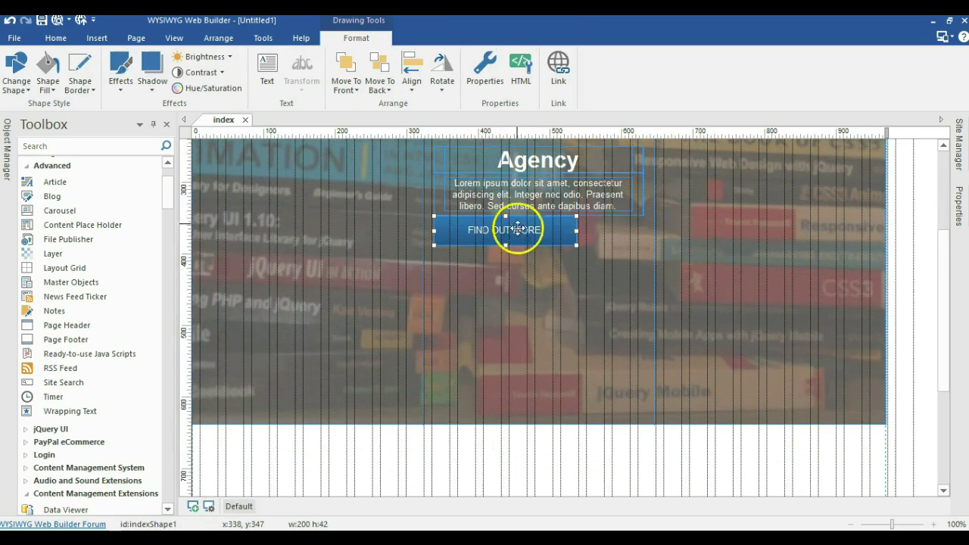
left_click_drag(510, 235, 534, 386)
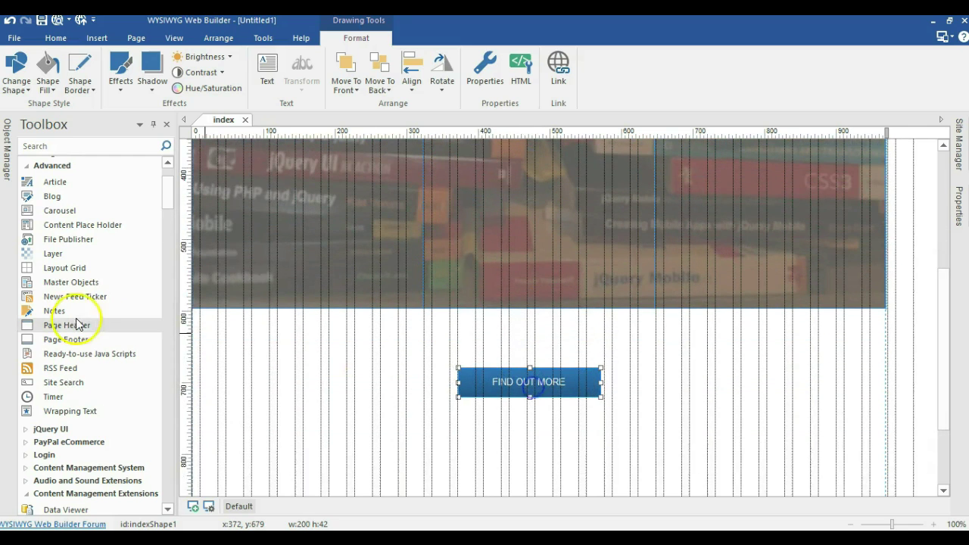
Insert a layout grid between the background grid and the "FIND OUT MORE" button, reduced to one 12x column with Center alignment.
left_click(65, 267)
left_click(251, 377)
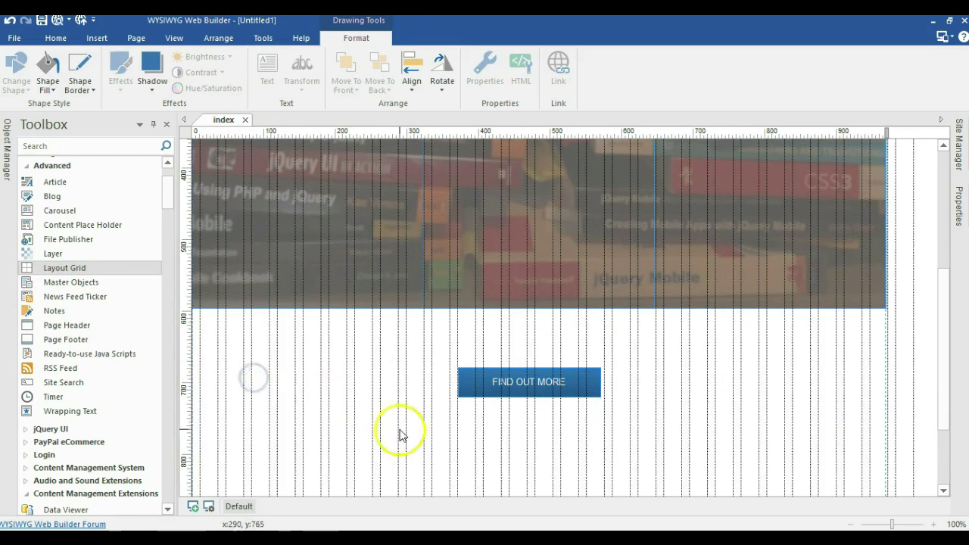
scroll(378, 361, "up", 1)
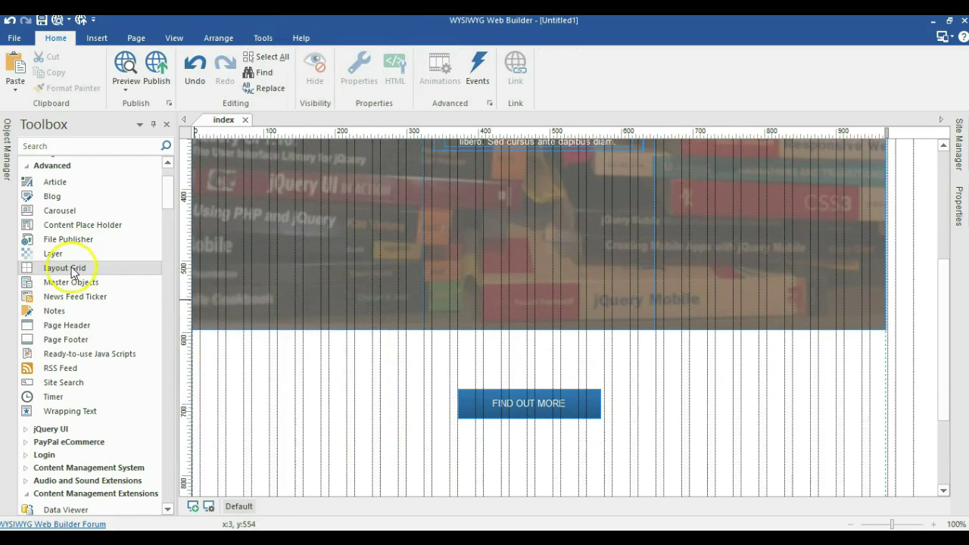
left_click_drag(218, 334, 269, 375)
left_click(507, 350)
double_click(508, 350)
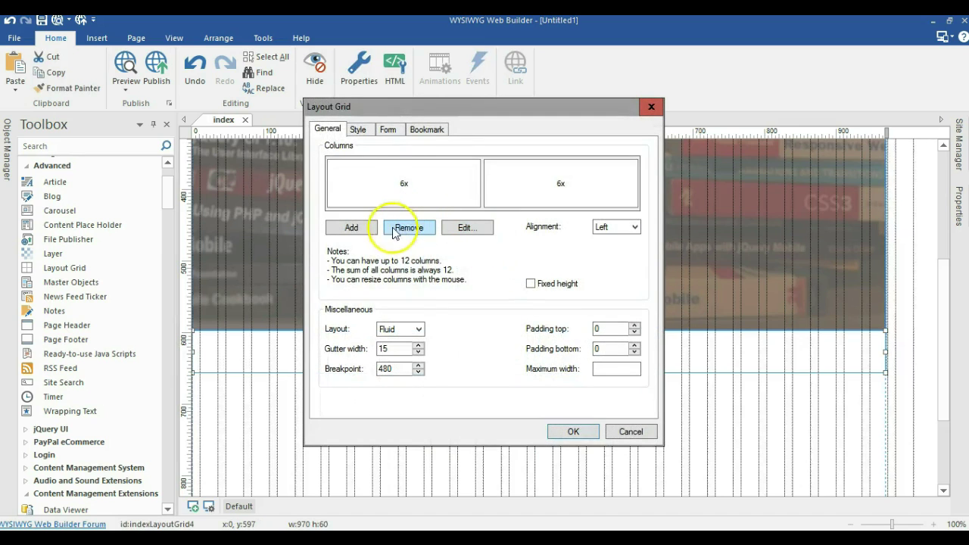
left_click(415, 229)
left_click(598, 225)
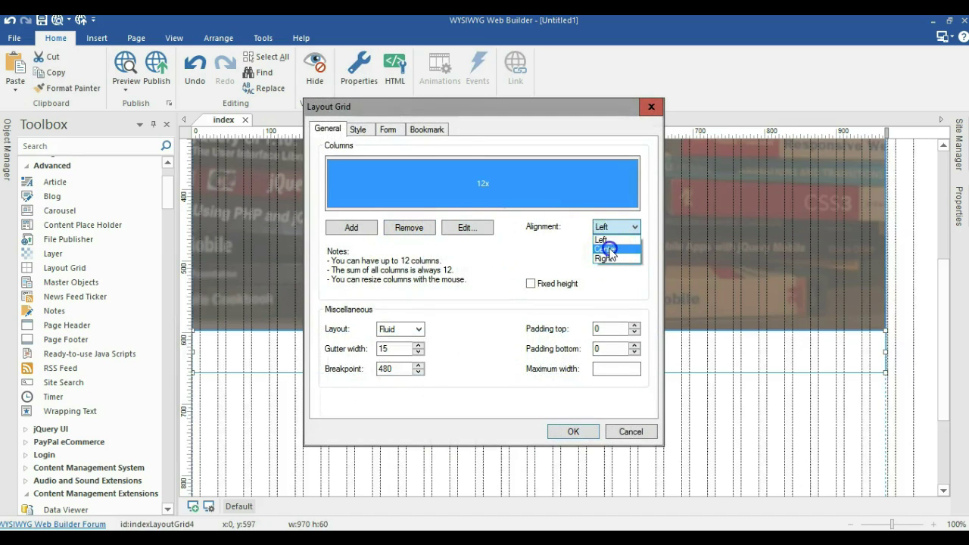
left_click(610, 250)
left_click(572, 430)
Place the "FIND OUT MORE" button in the new single-column grid and adjust that grid's padding.
left_click(532, 409)
left_click_drag(532, 409, 532, 350)
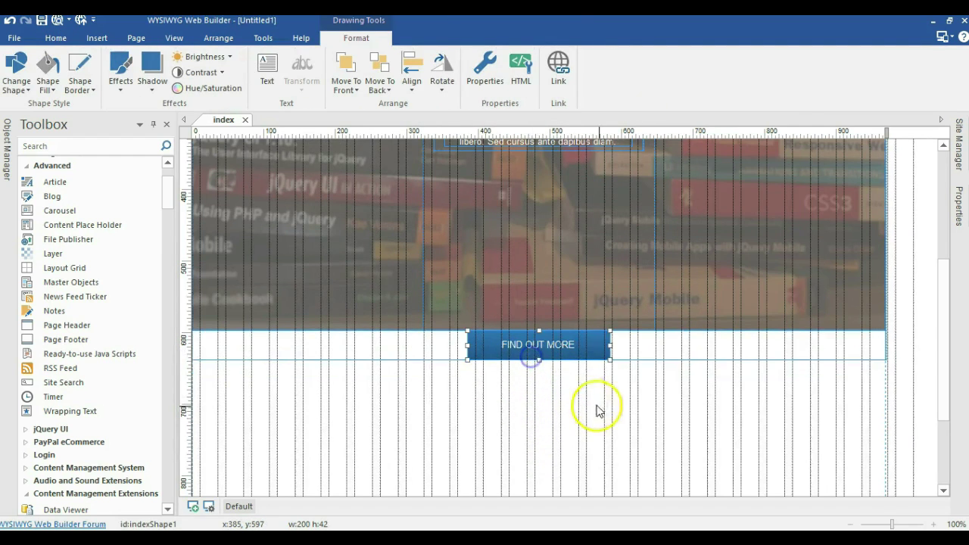
scroll(596, 411, "up", 1)
double_click(618, 392)
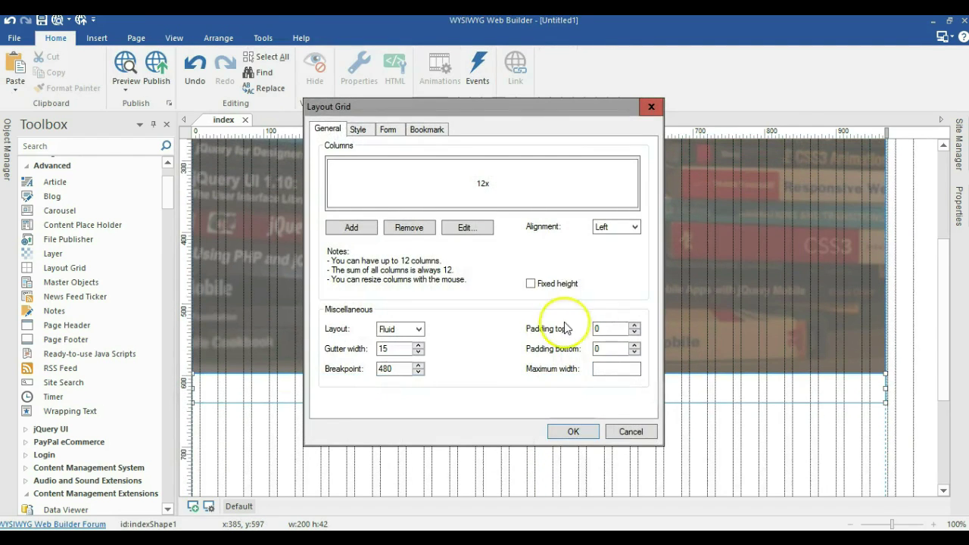
double_click(588, 330)
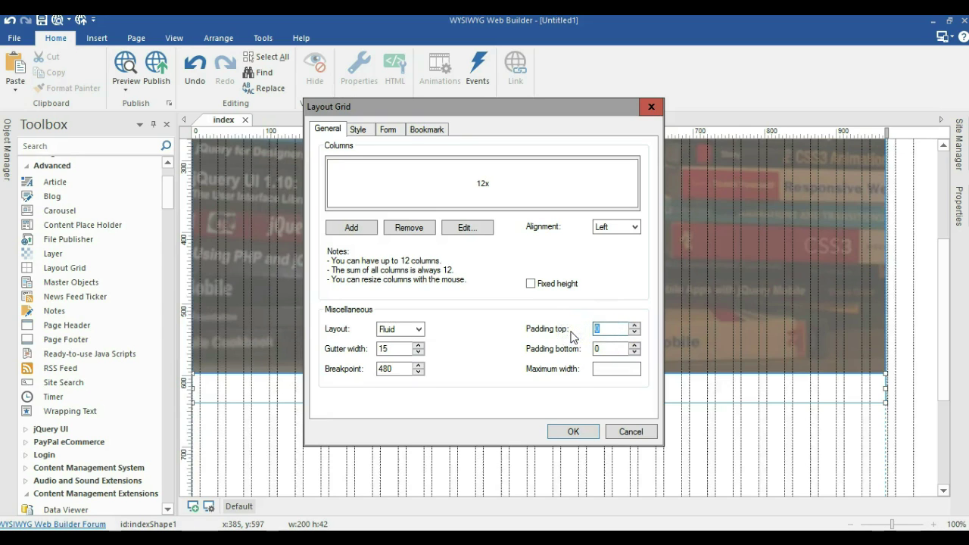
left_click(573, 431)
Nest the button's grid in the middle column of the background grid, directly under the "Lorem ipsum" paragraph.
left_click_drag(636, 385, 770, 280)
scroll(770, 280, "up", 2)
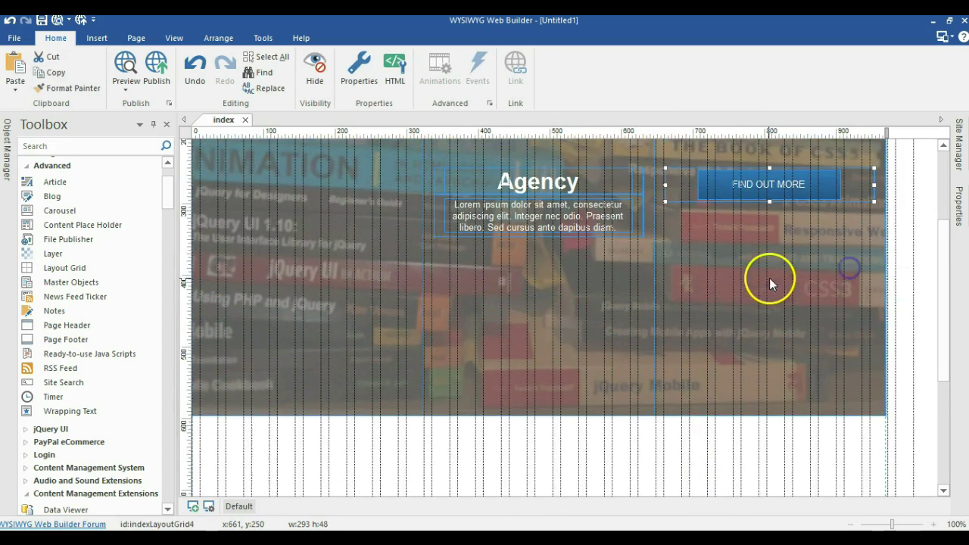
left_click_drag(679, 216, 464, 296)
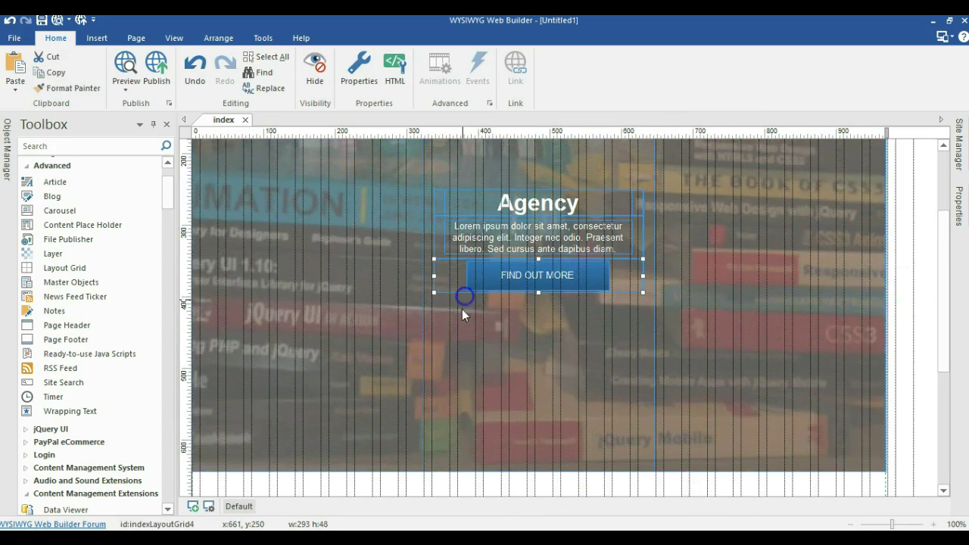
Preview the page in the browser and turn on Responsive Design Mode for it.
left_click(323, 491)
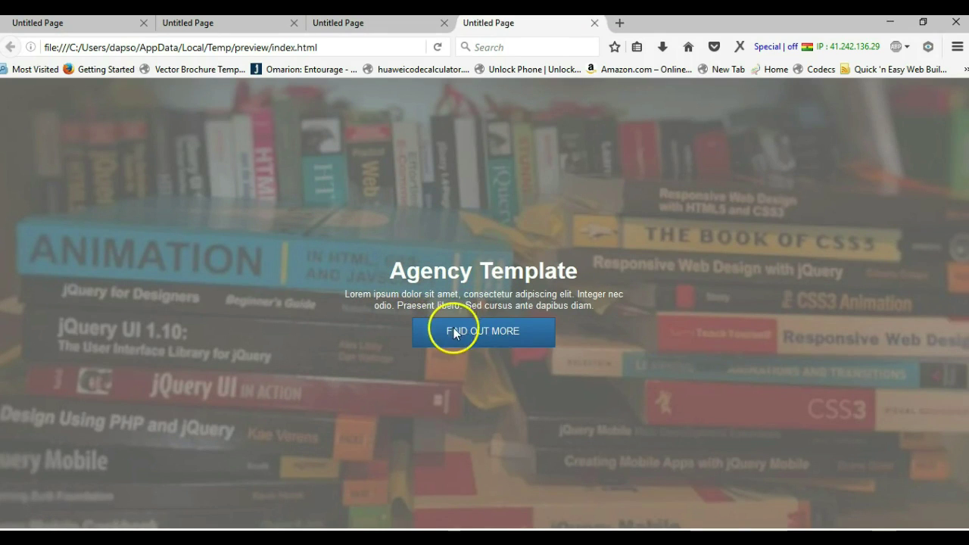
left_click(956, 50)
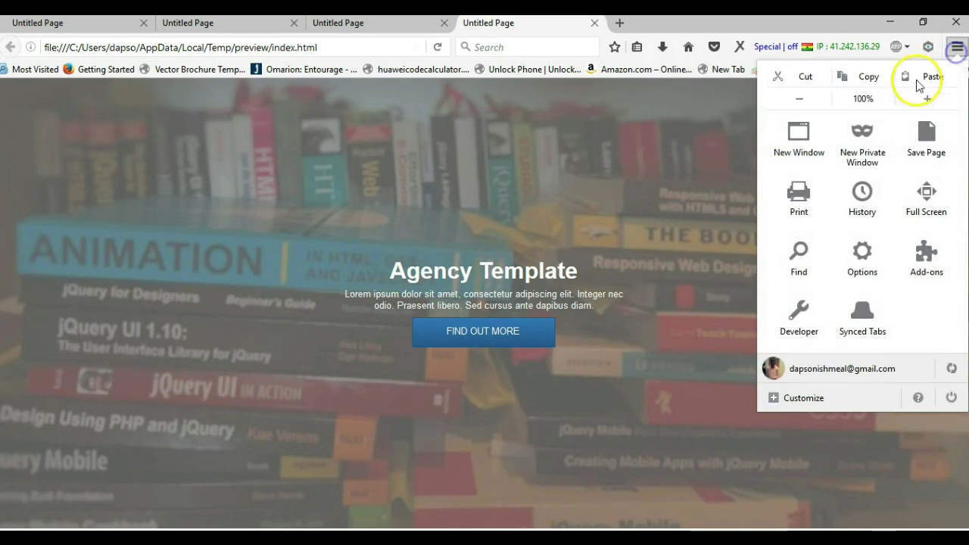
left_click(796, 316)
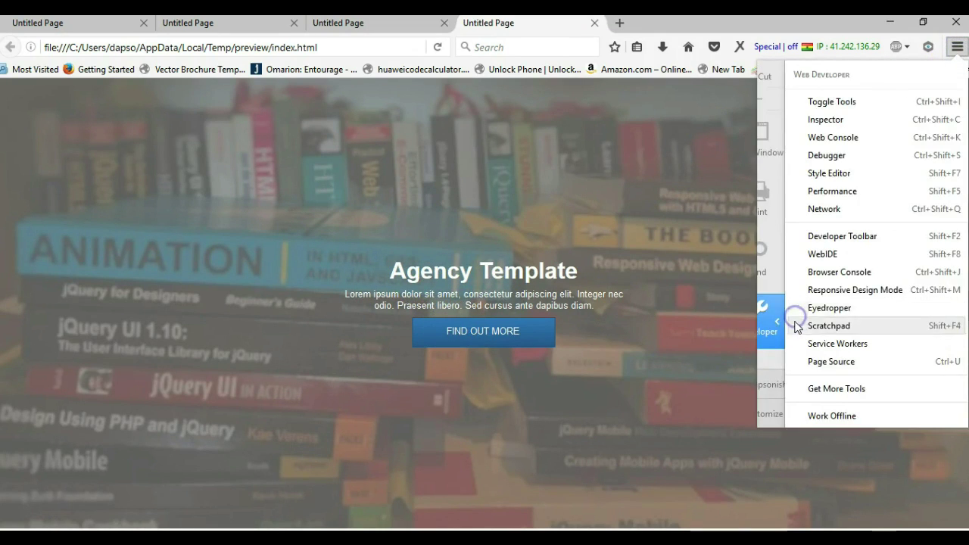
left_click(865, 290)
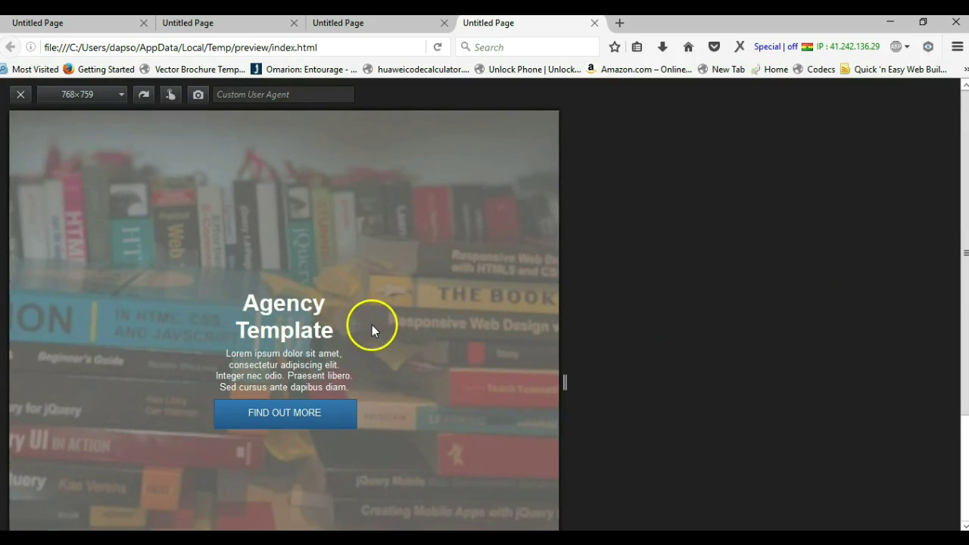
Check how the heading, paragraph and button adapt in a slightly narrower viewport, and return to WYSIWYG Web Builder.
scroll(361, 319, "down", 2)
scroll(517, 304, "up", 2)
scroll(571, 369, "down", 1)
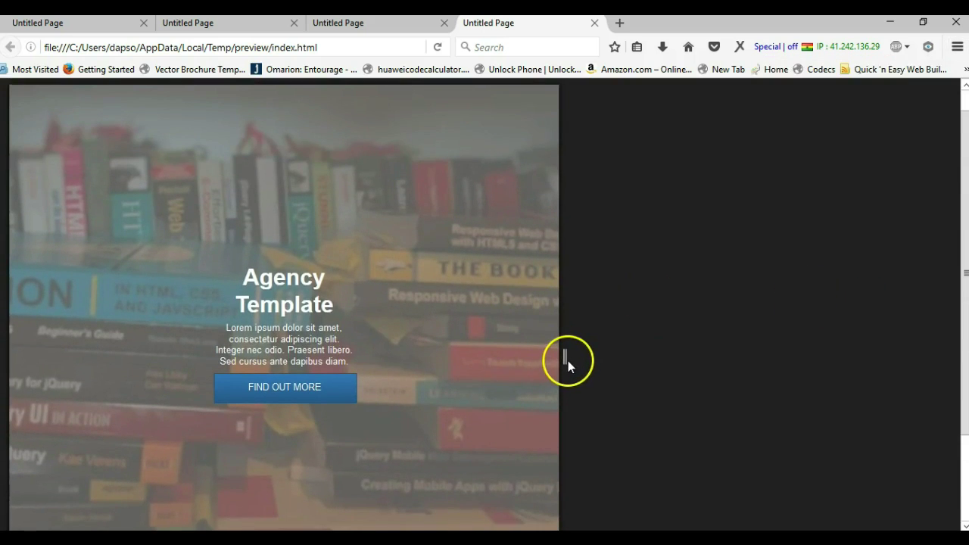
left_click_drag(566, 360, 514, 336)
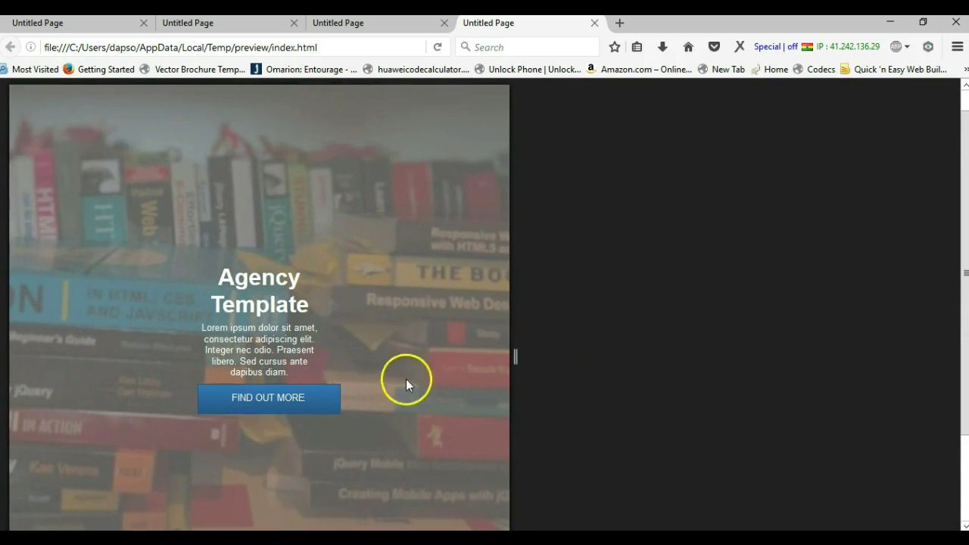
key("alt+Tab")
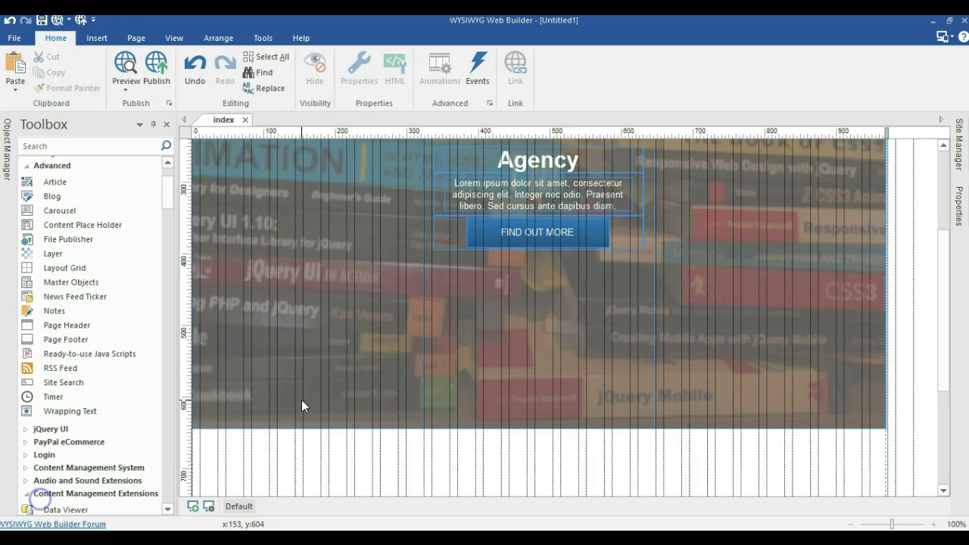
Insert a new layout grid directly below the background-image section.
scroll(301, 401, "down", 3)
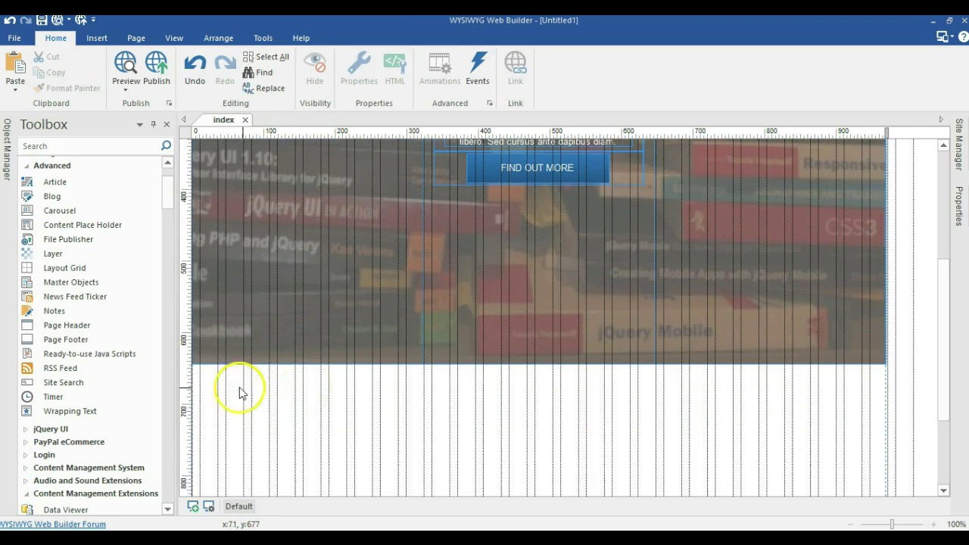
left_click(71, 264)
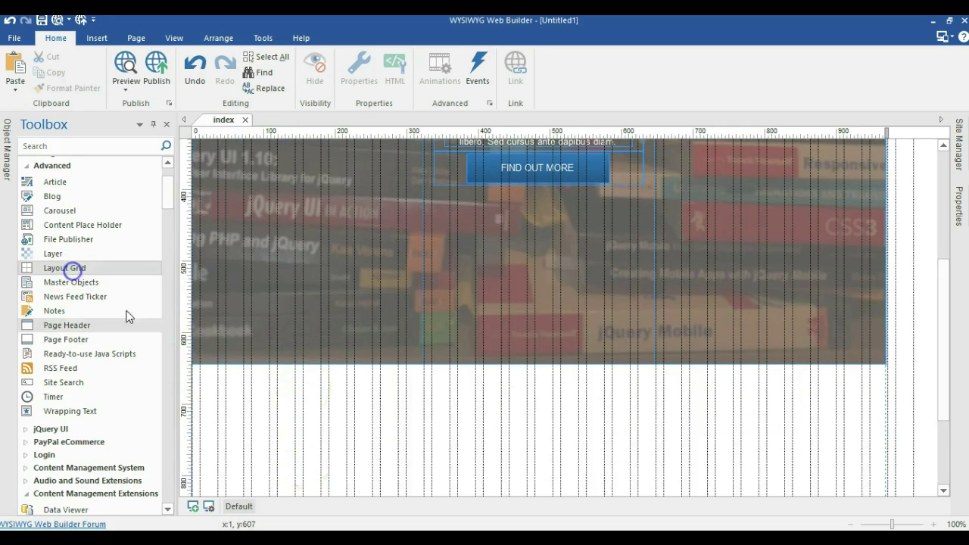
left_click(300, 428)
scroll(504, 450, "down", 1)
Reduce the new grid to a single centred column with top and bottom padding of 60.
double_click(497, 368)
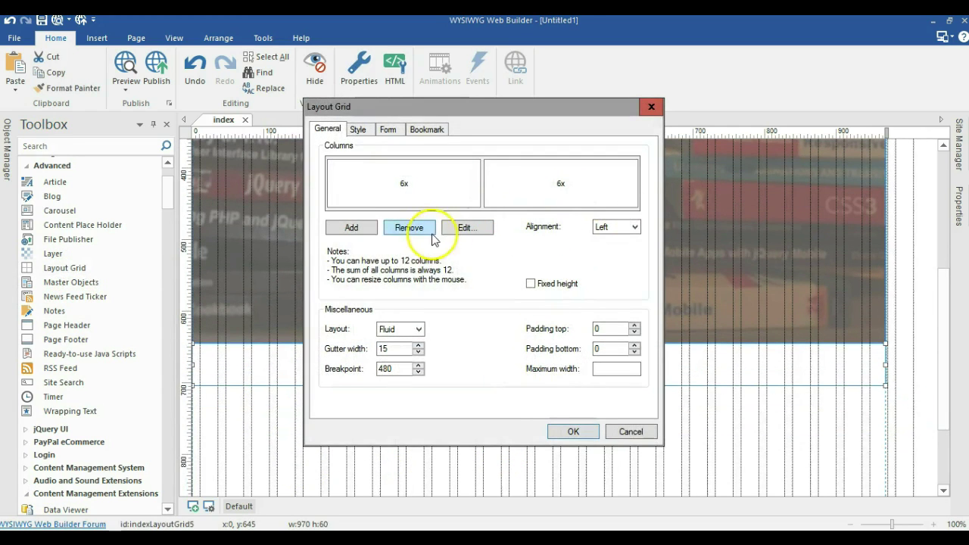
left_click(406, 229)
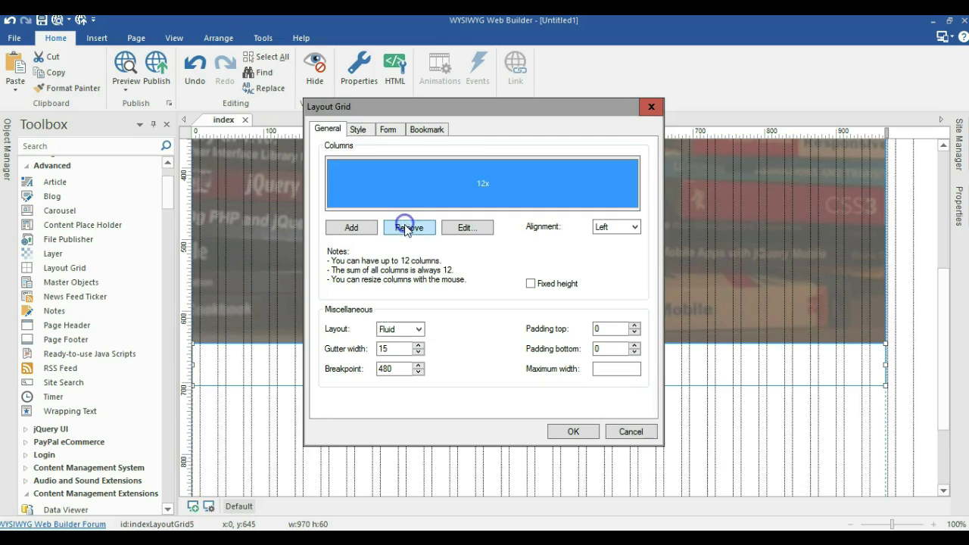
left_click(610, 225)
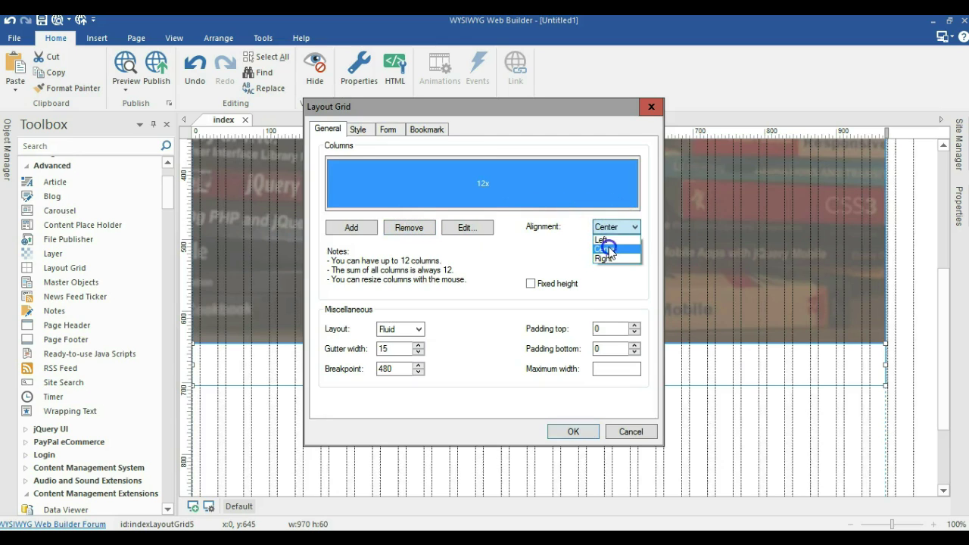
left_click(609, 249)
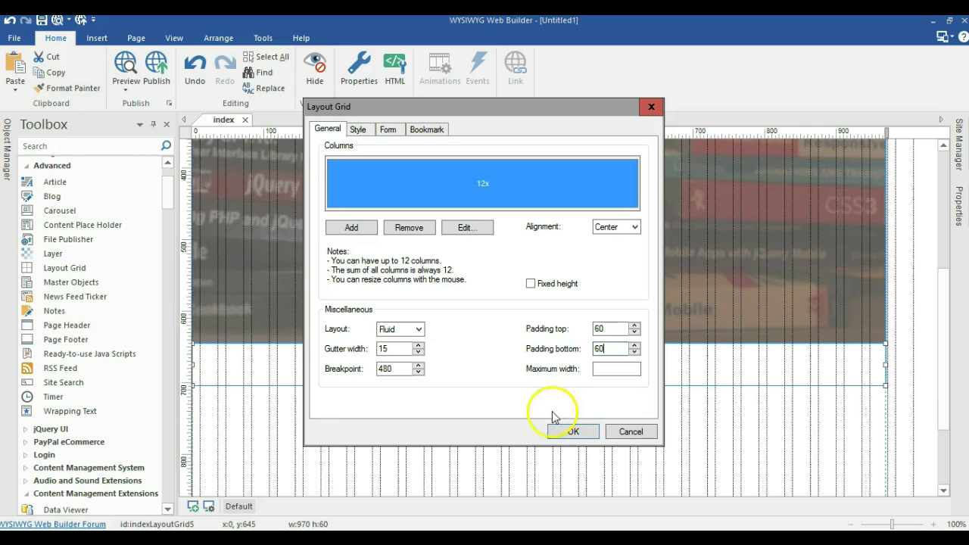
left_click(570, 431)
scroll(559, 424, "down", 1)
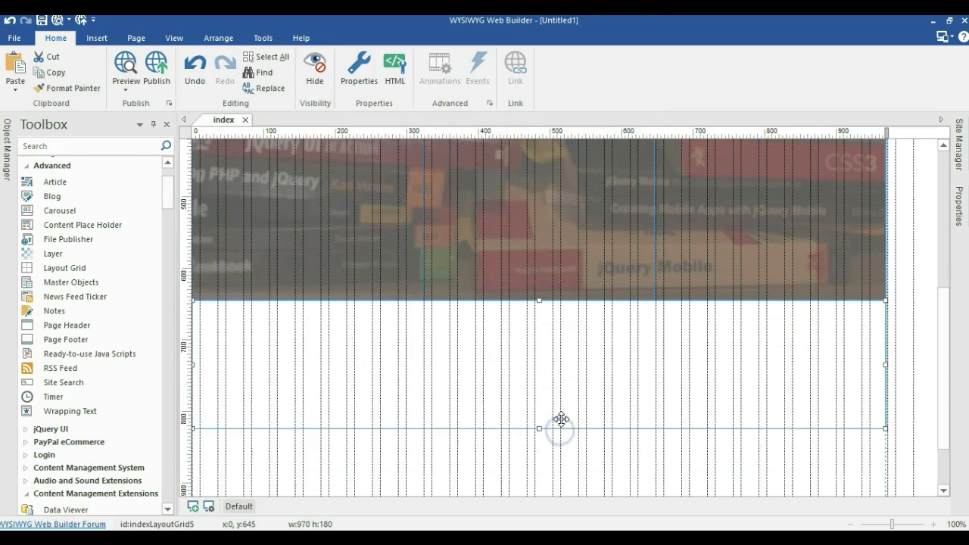
Give the padded grid a solid orange-red background.
double_click(516, 392)
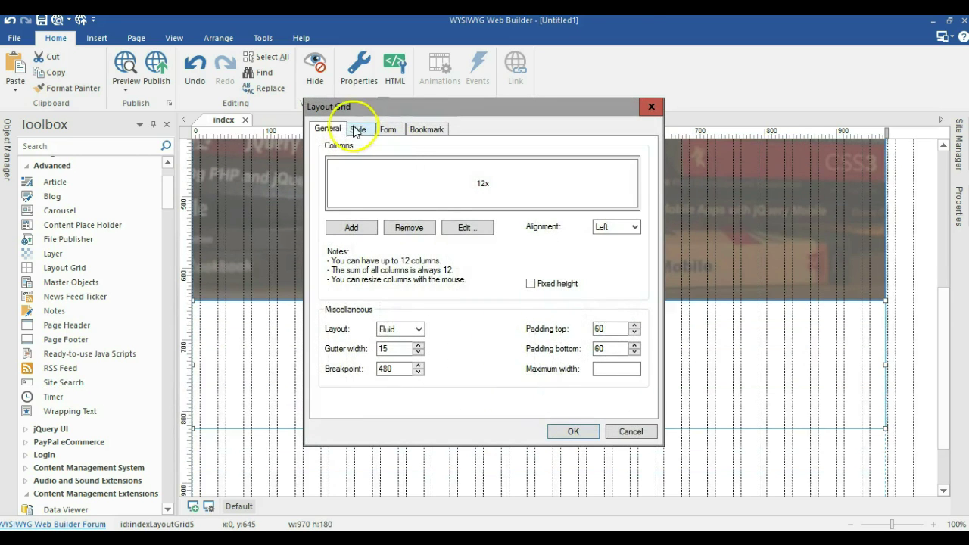
left_click(357, 129)
left_click(411, 204)
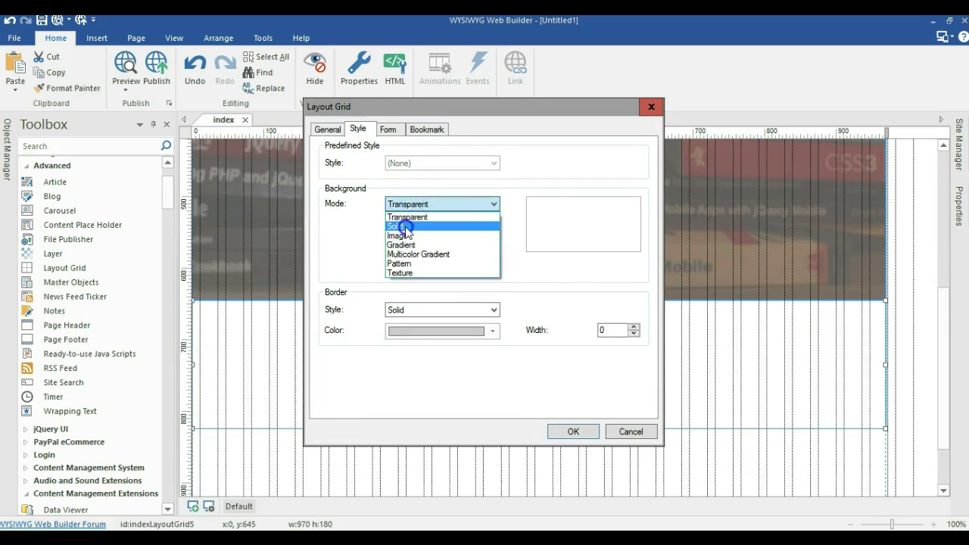
left_click(405, 227)
left_click(457, 226)
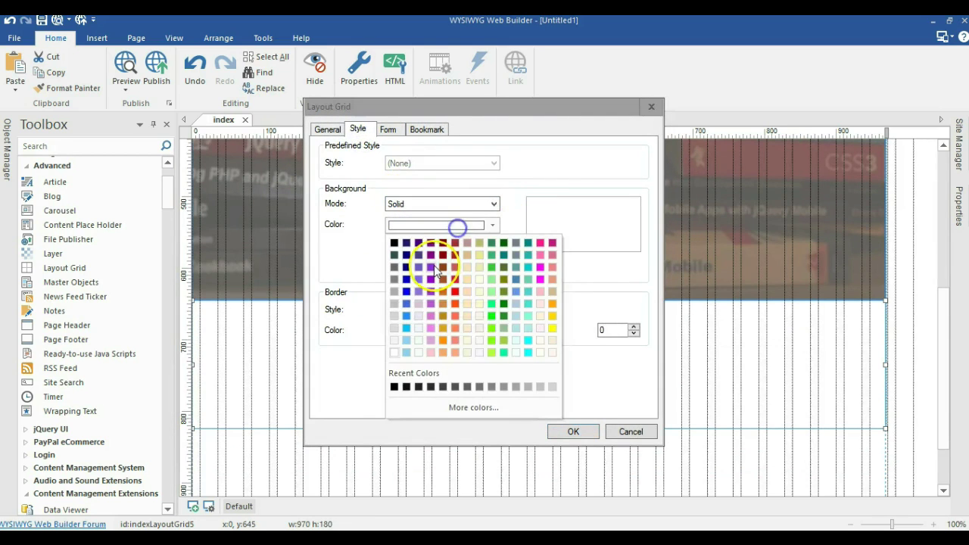
left_click(458, 302)
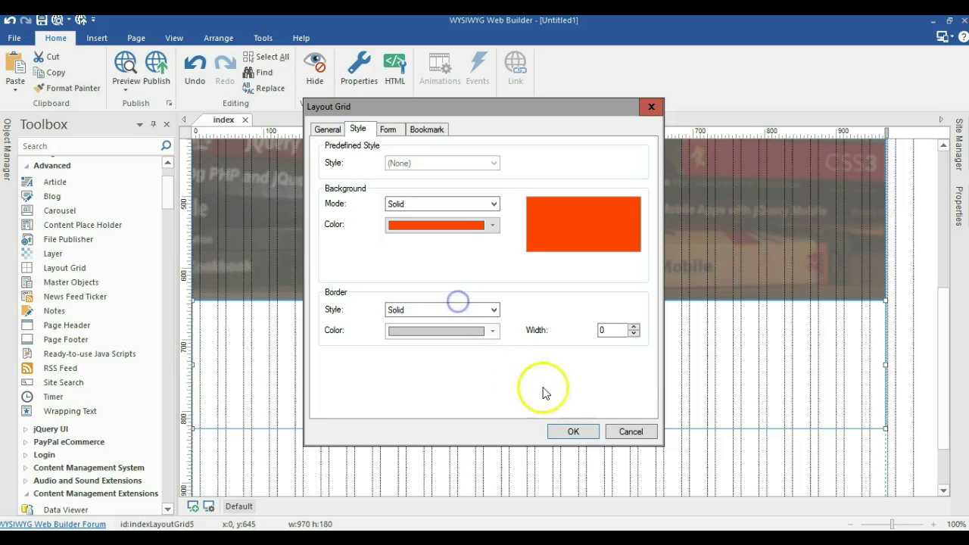
left_click(574, 431)
scroll(567, 408, "down", 1)
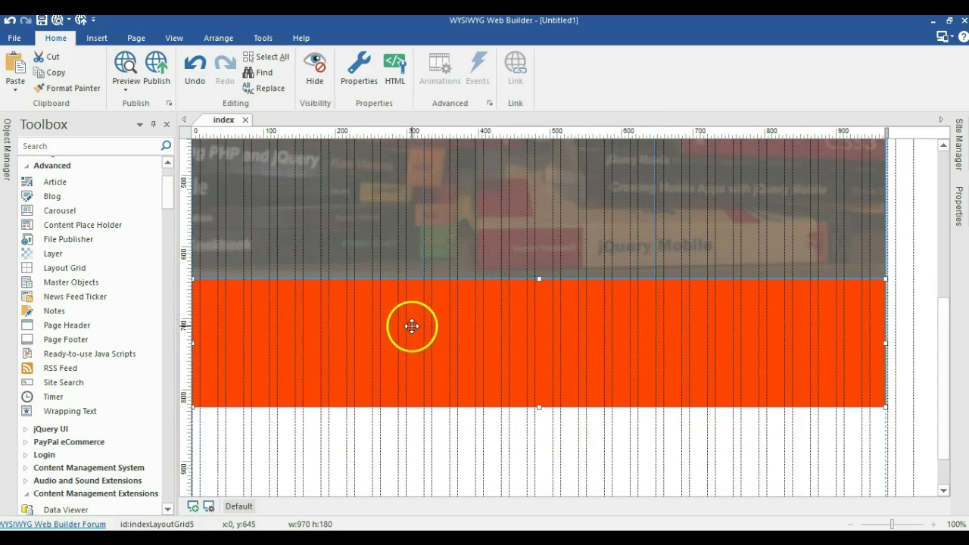
scroll(413, 340, "up", 1)
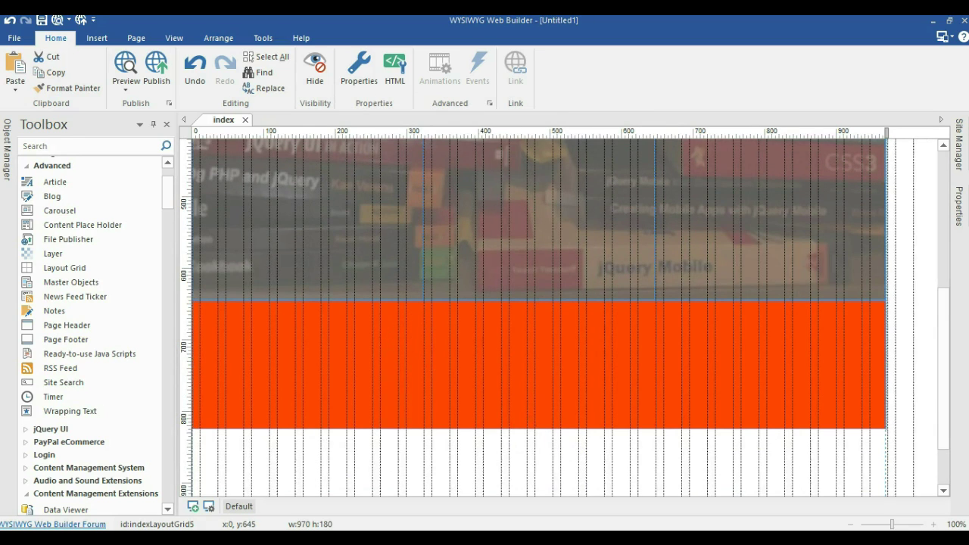
Add the centred "Lorem ipsum dolor sit amet" text block and place it inside the orange grid.
scroll(621, 434, "down", 3)
left_click(449, 417)
left_click(610, 452)
left_click_drag(644, 431, 385, 281)
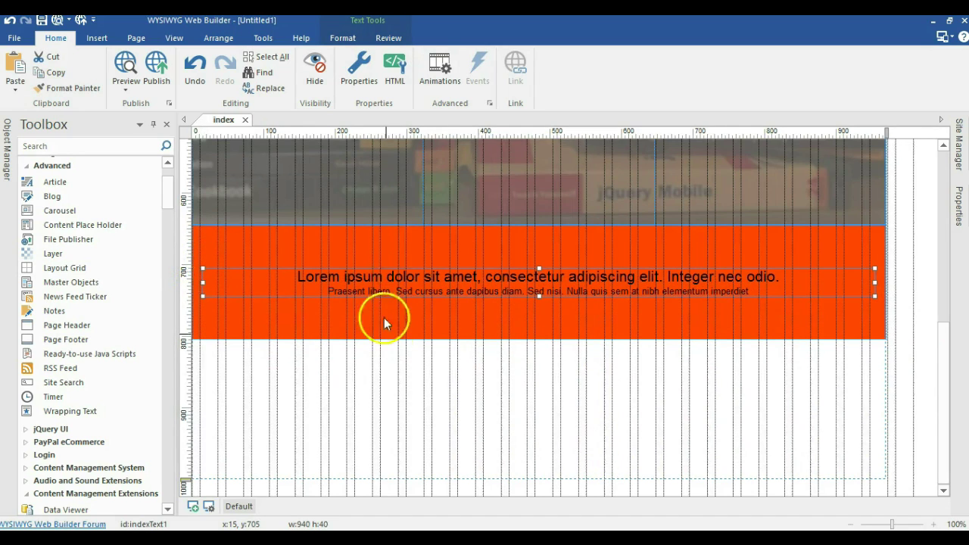
left_click_drag(395, 289, 396, 298)
key("Escape")
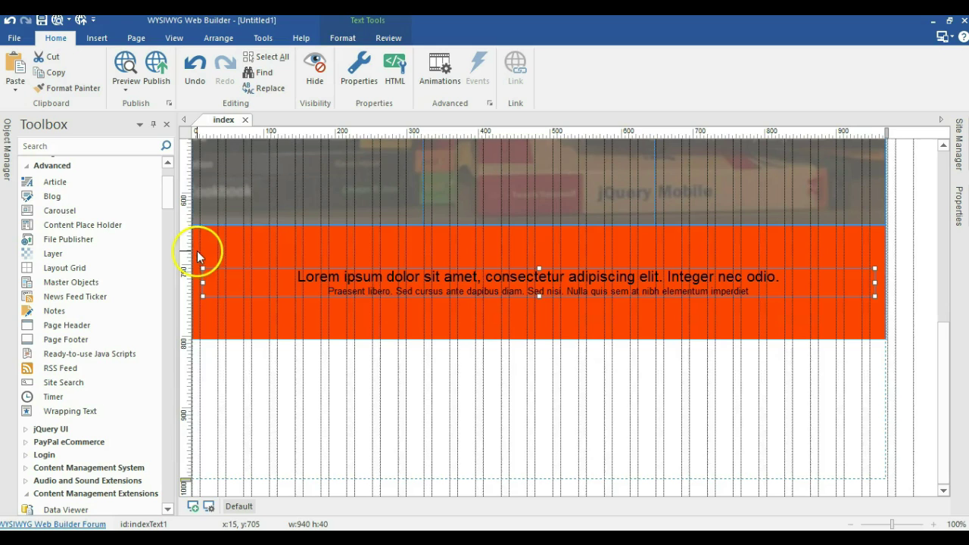
Change the orange grid's gutter width so its text block spans the full grid width.
double_click(270, 254)
left_click(389, 347)
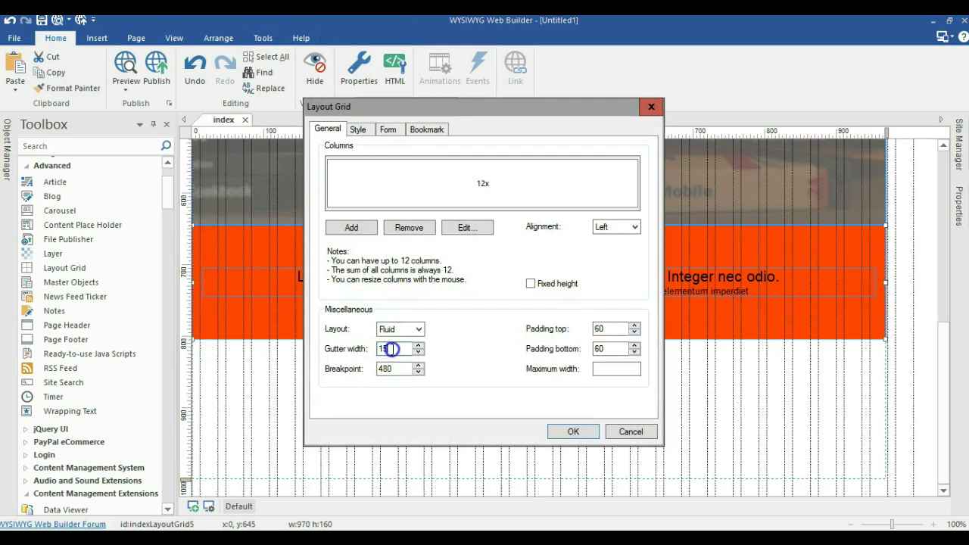
double_click(397, 354)
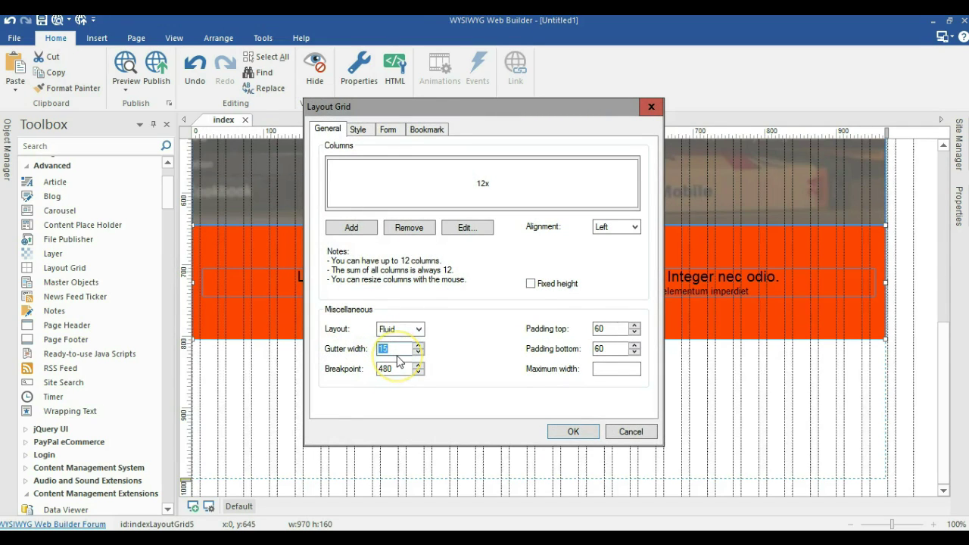
left_click(574, 432)
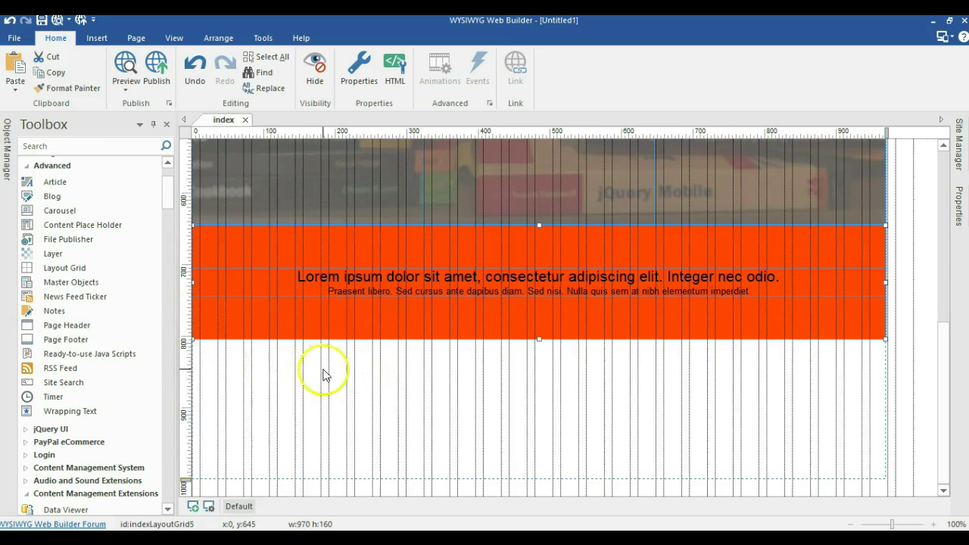
Insert a layout grid below the orange section as a single centred column with top and bottom padding of 0.
left_click(70, 268)
left_click_drag(212, 346, 270, 391)
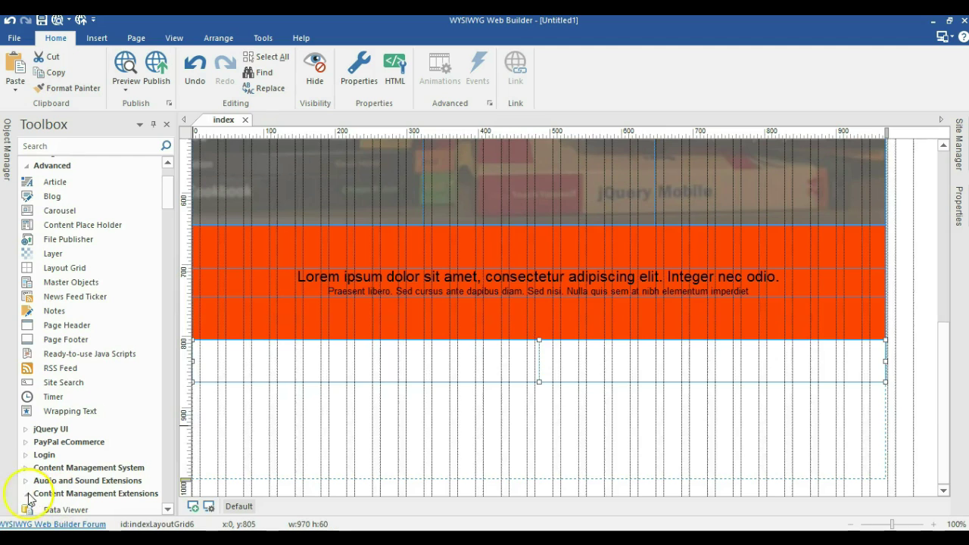
double_click(483, 373)
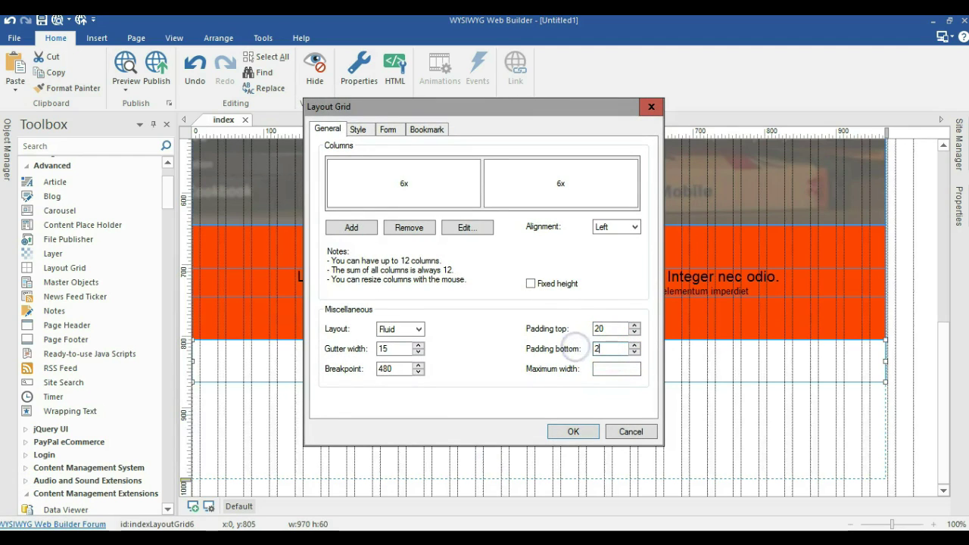
left_click(412, 230)
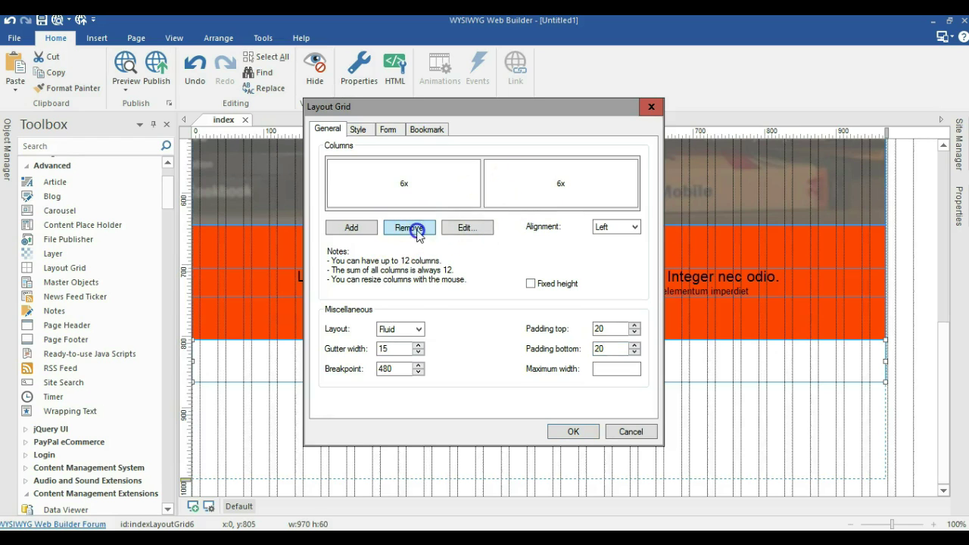
left_click(606, 239)
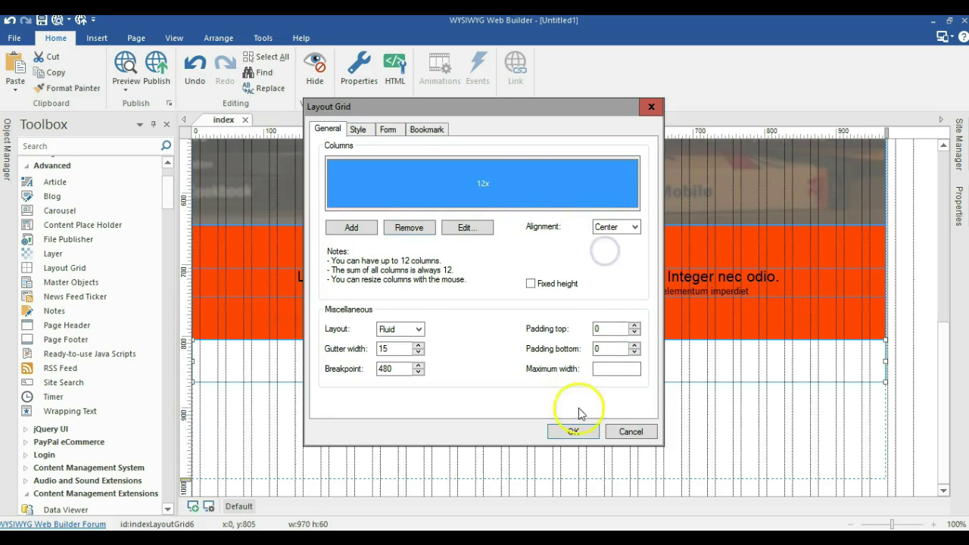
left_click(575, 432)
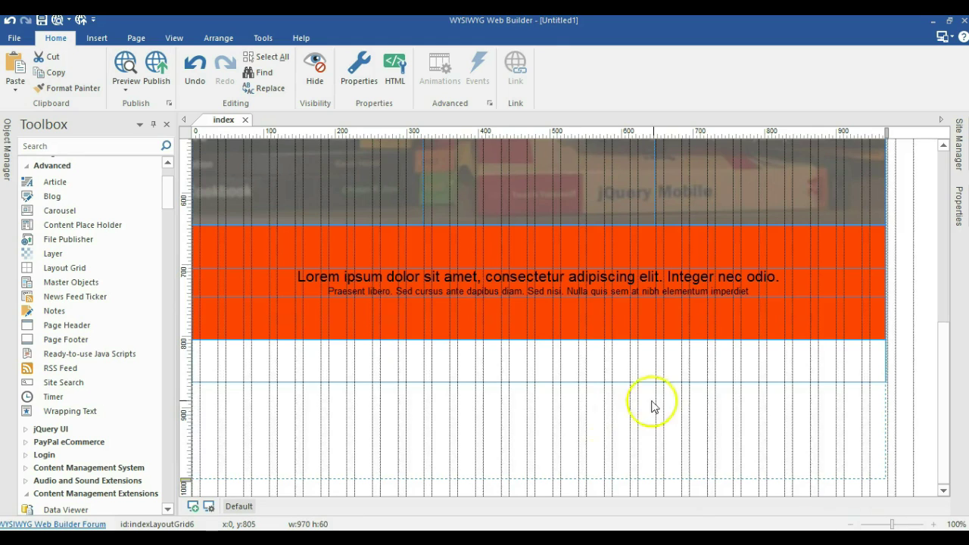
Paste the "Services" heading and its "Praesent libero" paragraph and place both in the empty grid under the orange section.
key("ctrl+v")
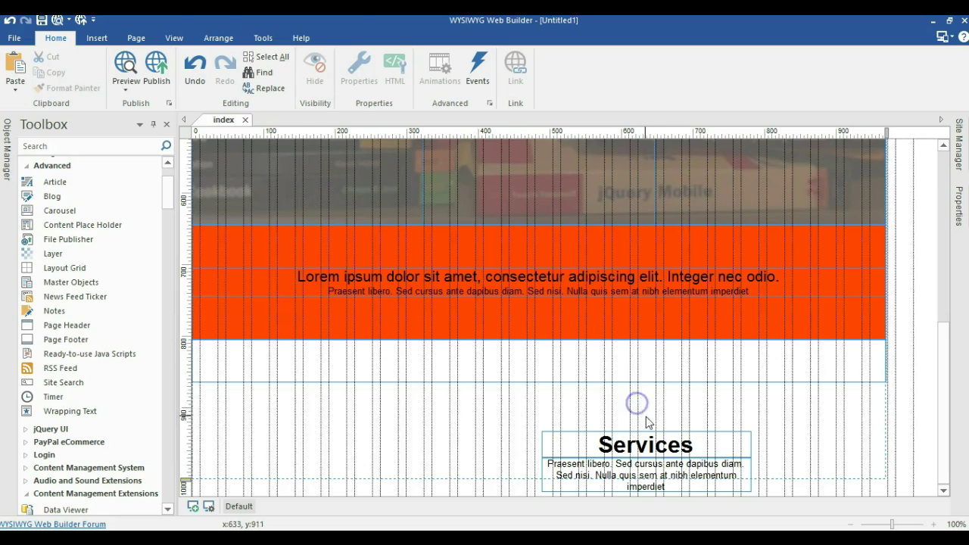
left_click_drag(709, 443, 685, 357)
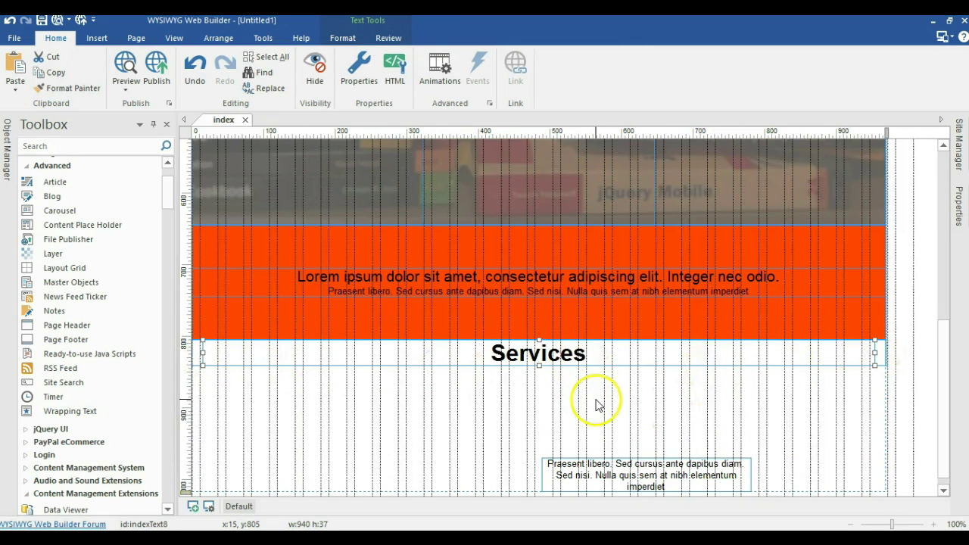
left_click_drag(664, 485, 638, 356)
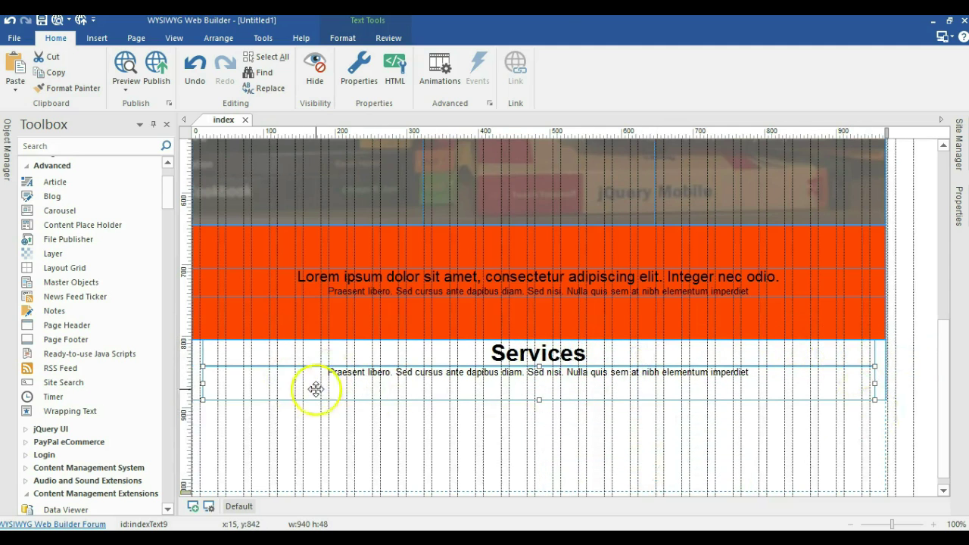
Move the "Praesent libero" paragraph and the "Services" heading out of the grid into the free space below it.
left_click(492, 458)
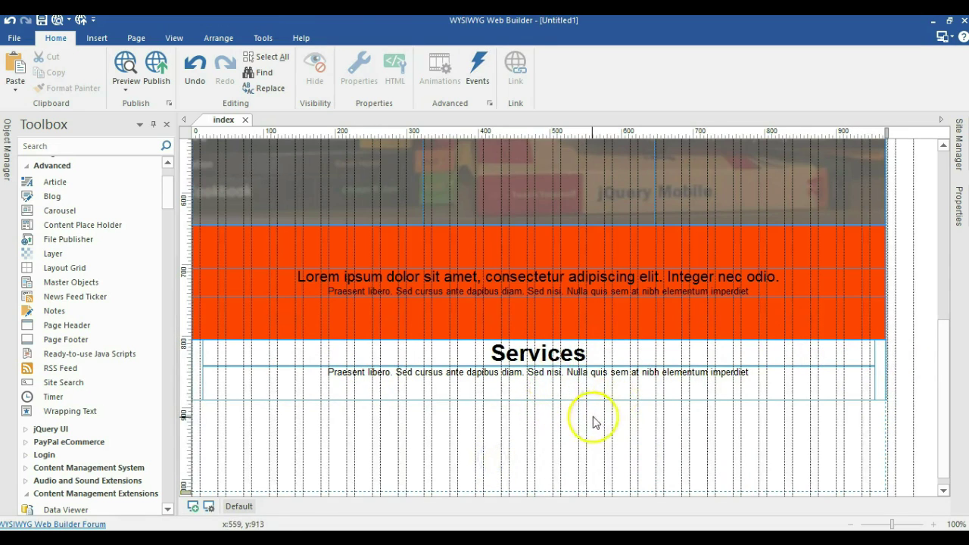
left_click(562, 373)
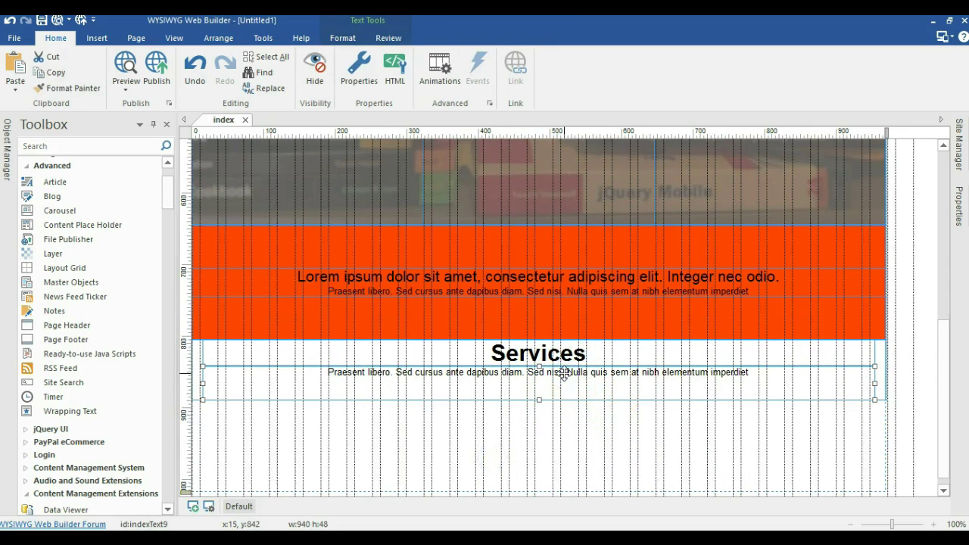
left_click_drag(564, 372, 580, 442)
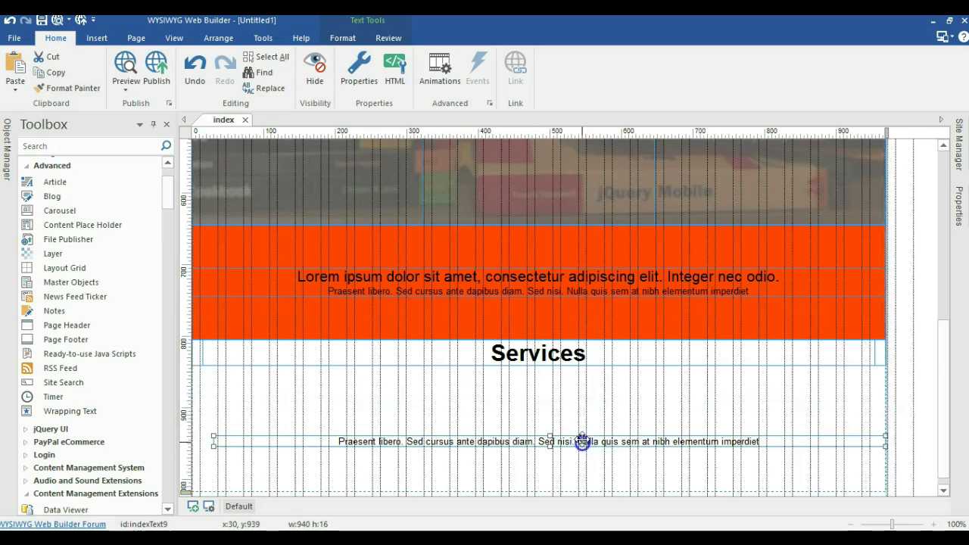
left_click_drag(567, 368, 553, 473)
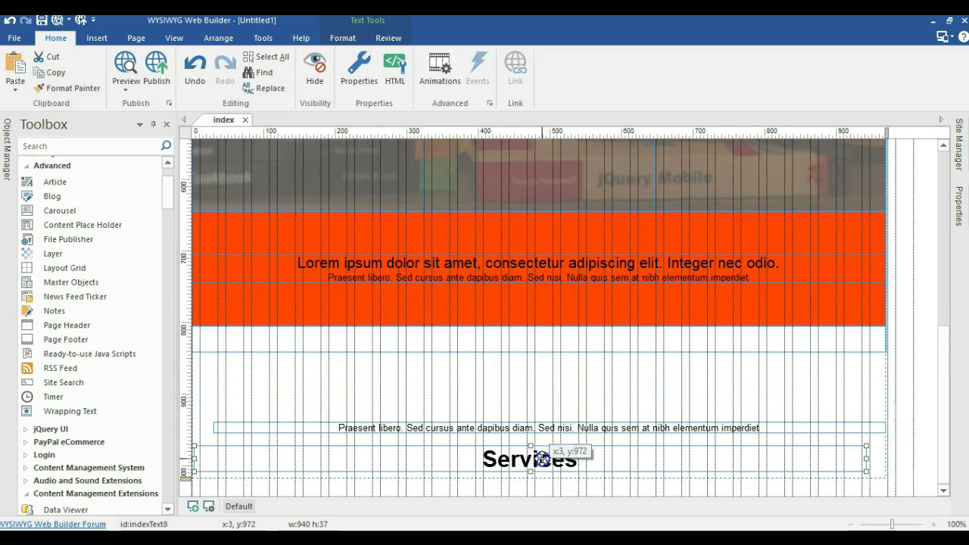
Insert another layout grid below the empty one and make it a single column with Center alignment.
left_click(57, 269)
left_click(468, 401)
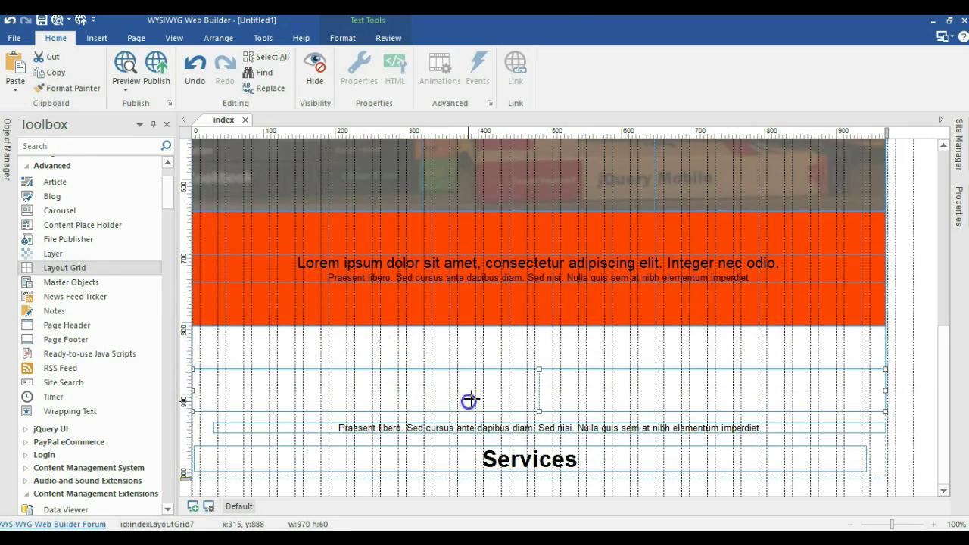
double_click(526, 389)
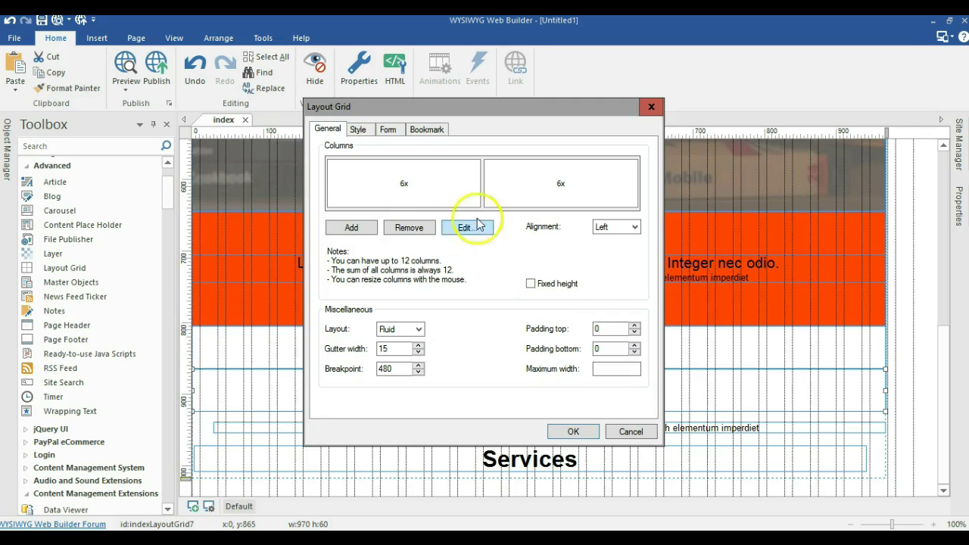
left_click(422, 230)
left_click(624, 227)
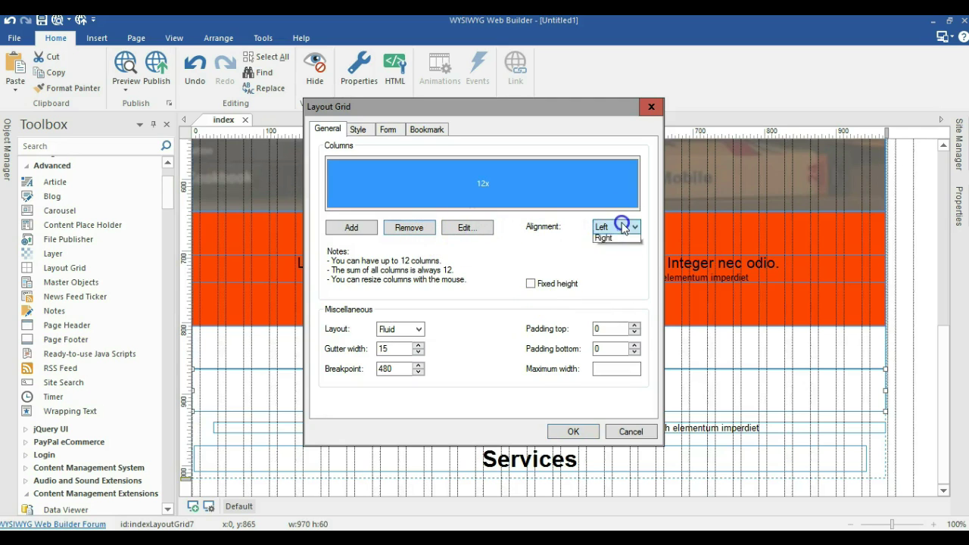
left_click(617, 248)
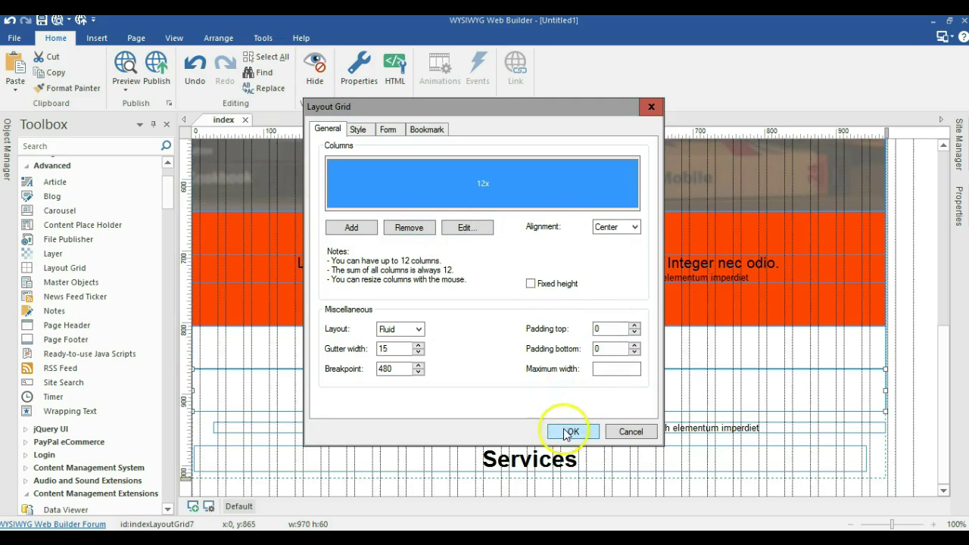
left_click(569, 430)
Place the "Services" heading in the newly added grid with the "Praesent libero" paragraph directly under it.
left_click_drag(539, 453, 534, 381)
left_click_drag(541, 450, 535, 401)
Divide the empty grid under the orange section into three equal 4x columns.
double_click(498, 352)
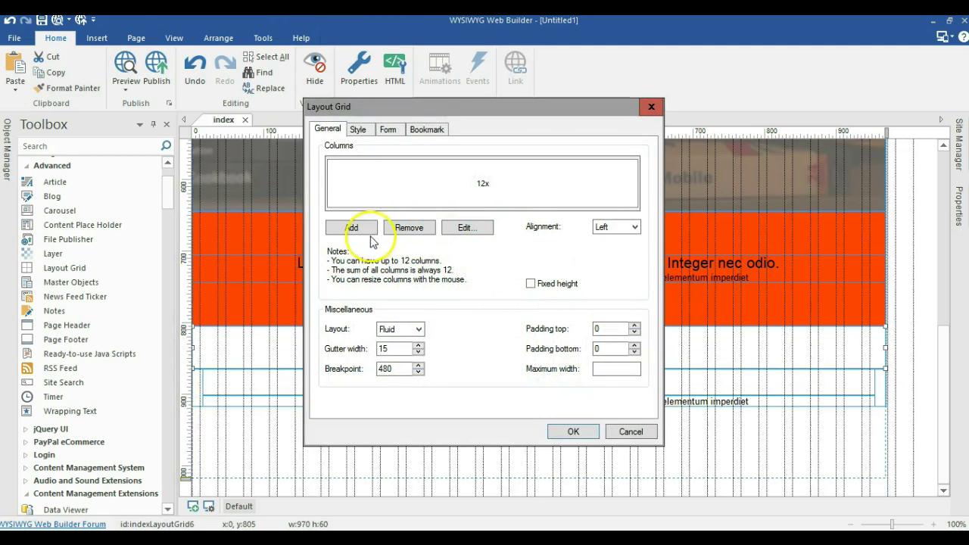
left_click(352, 228)
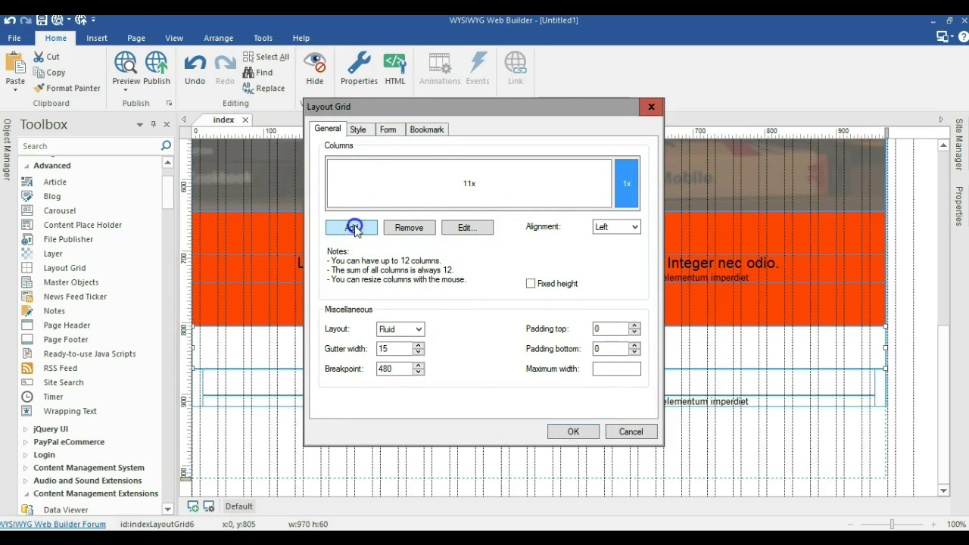
left_click_drag(580, 184, 466, 193)
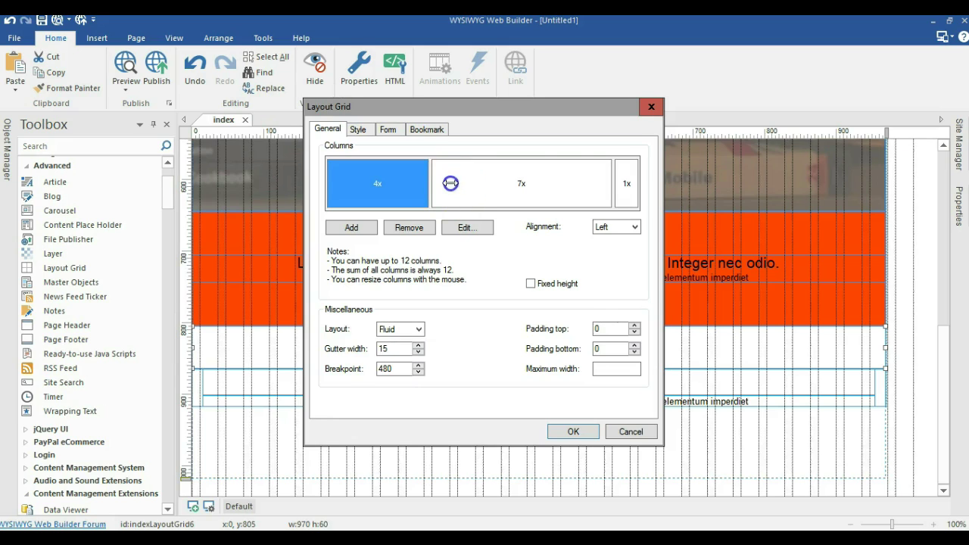
left_click_drag(614, 174, 558, 178)
left_click(592, 179)
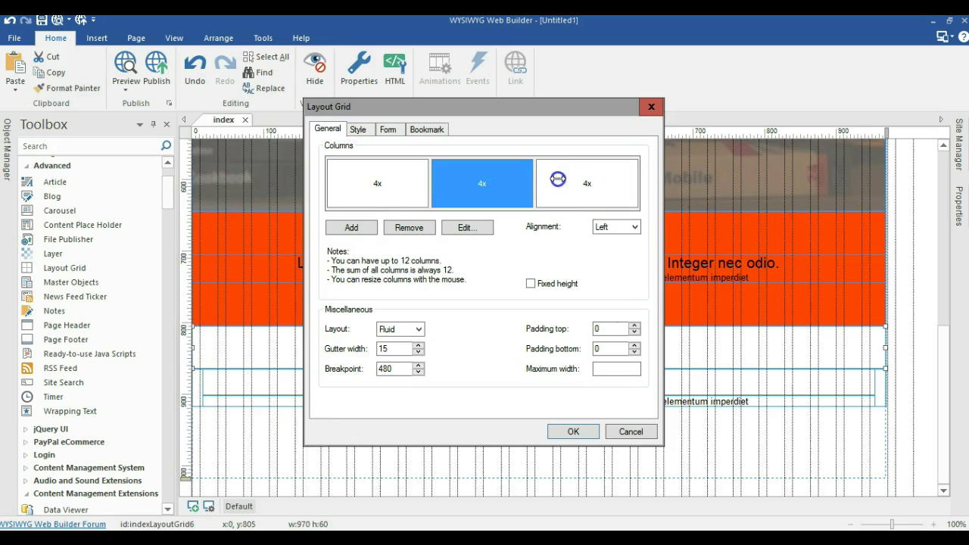
left_click(575, 432)
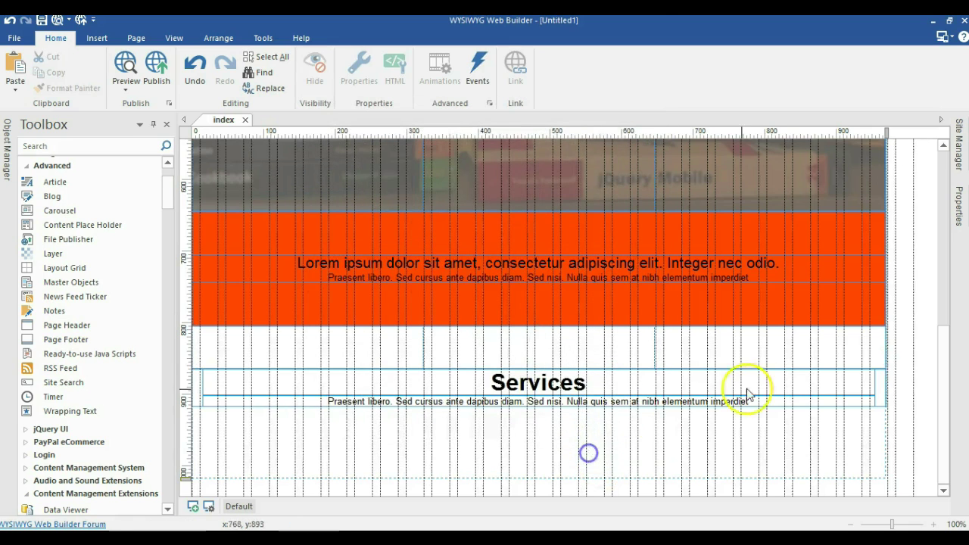
Move the "Services" text grid into the middle column of the three-column grid and set the outer grid's top and bottom padding to 40.
left_click_drag(870, 394, 854, 361)
left_click_drag(673, 340, 477, 341)
left_click(719, 343)
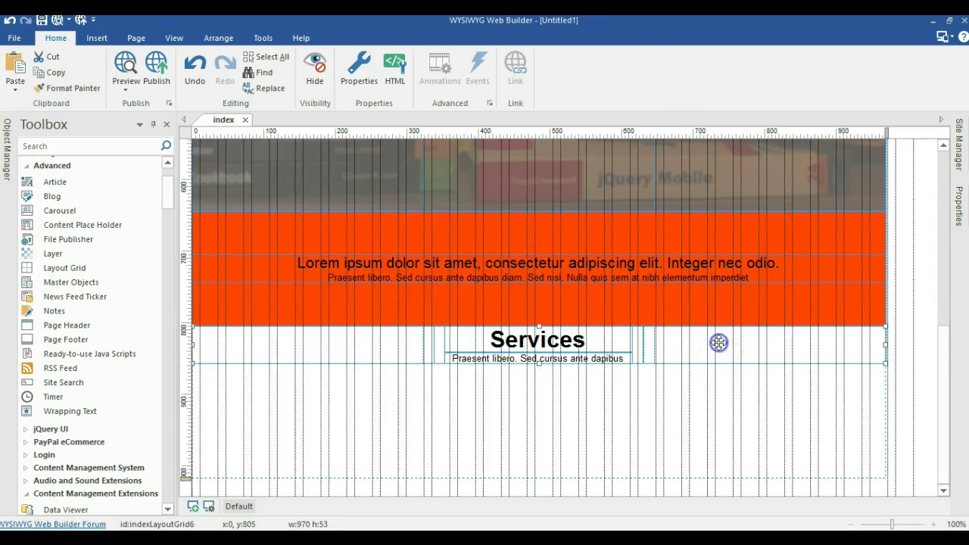
double_click(719, 343)
double_click(609, 328)
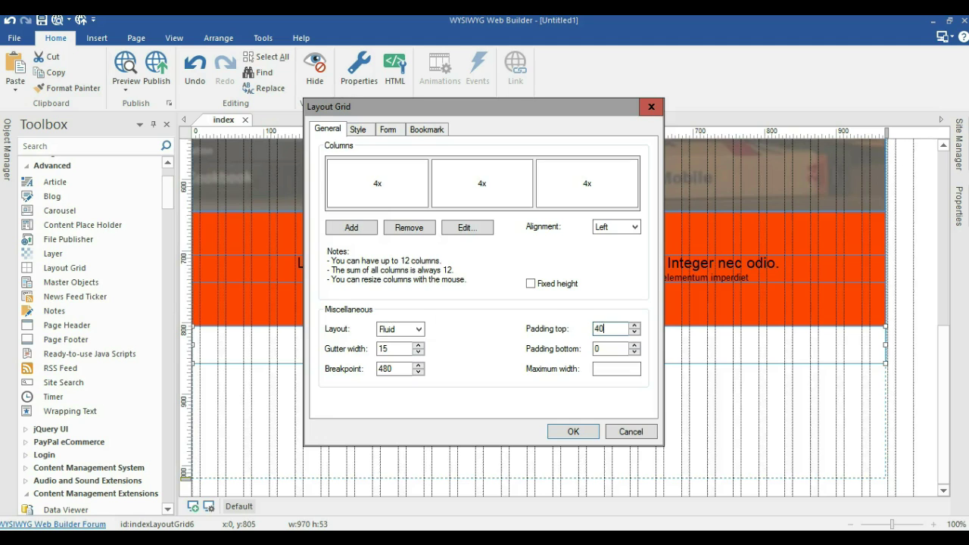
left_click(609, 353)
type("40")
key("Return")
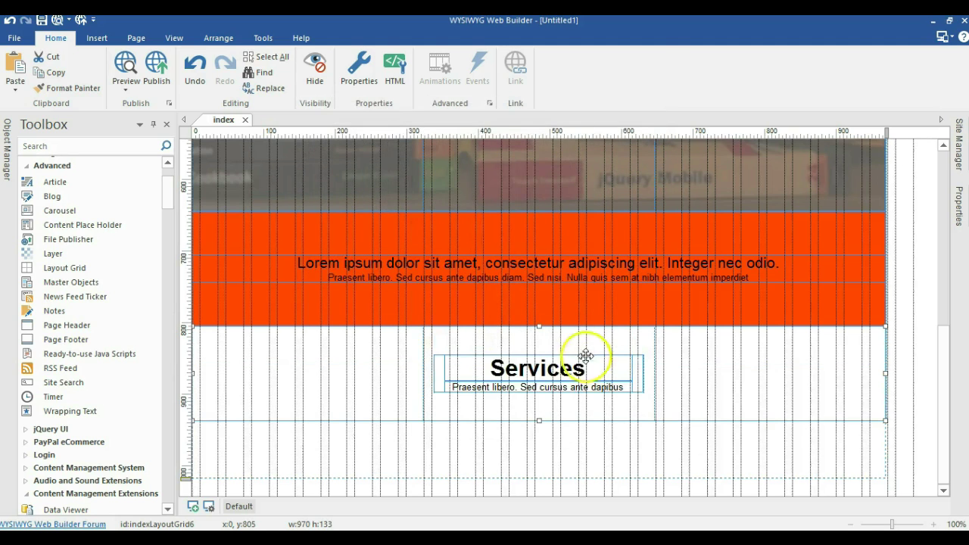
left_click(587, 442)
left_click(797, 433)
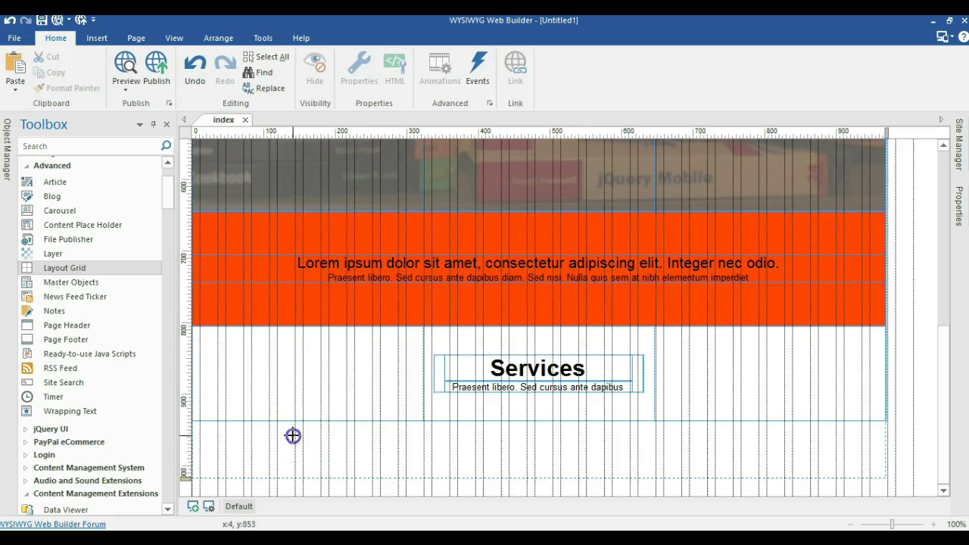
Insert a layout grid below the "Services" section with three equal 4x columns, a top padding of 10 and added bottom padding.
left_click_drag(309, 435, 398, 471)
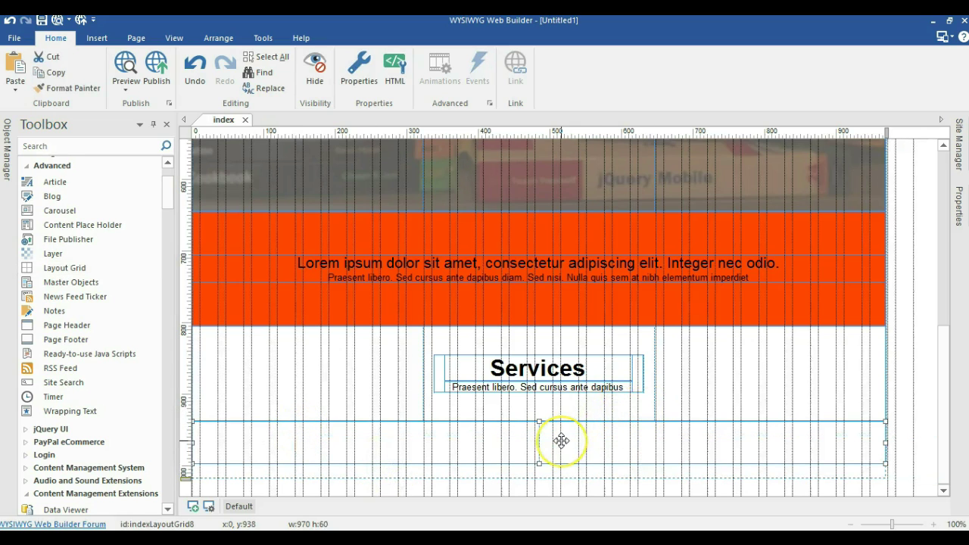
double_click(561, 440)
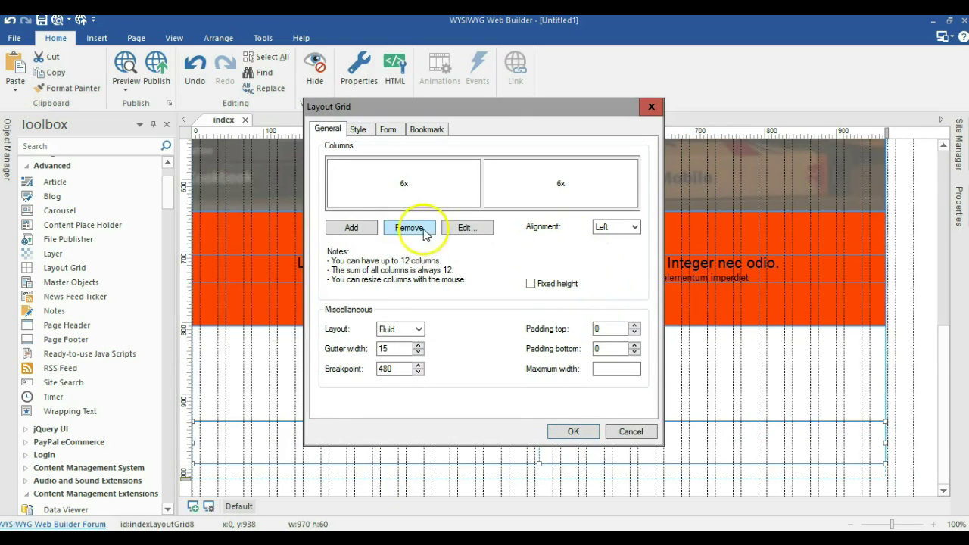
left_click(366, 231)
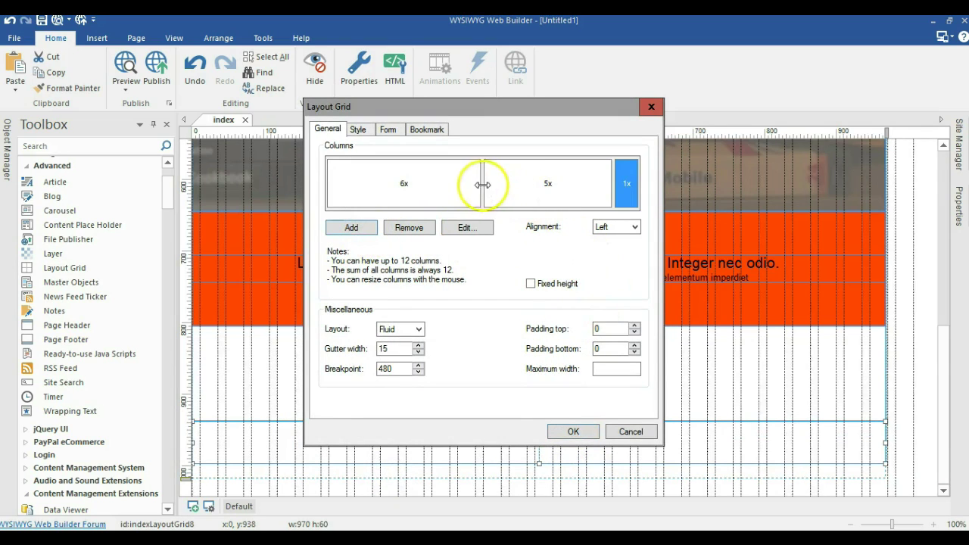
left_click_drag(484, 189, 440, 191)
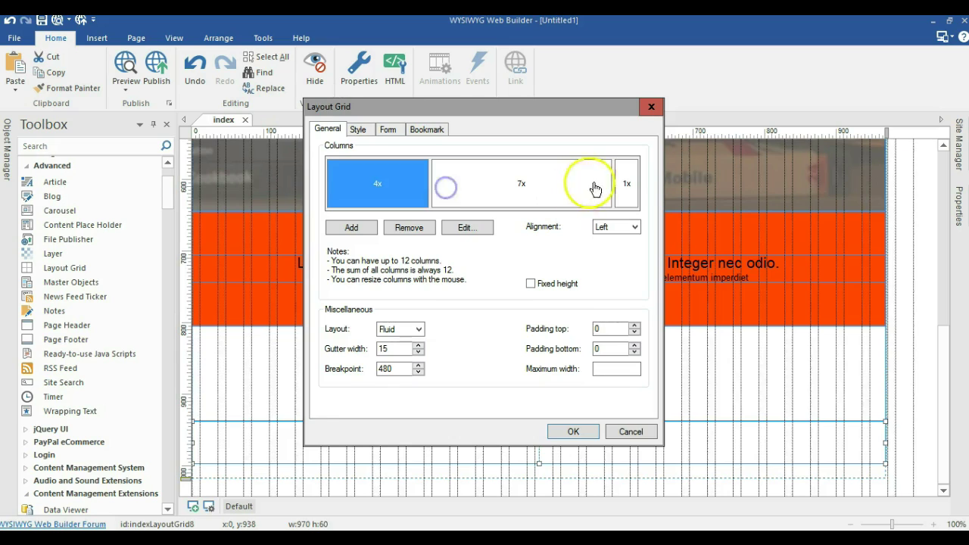
left_click_drag(612, 182, 554, 190)
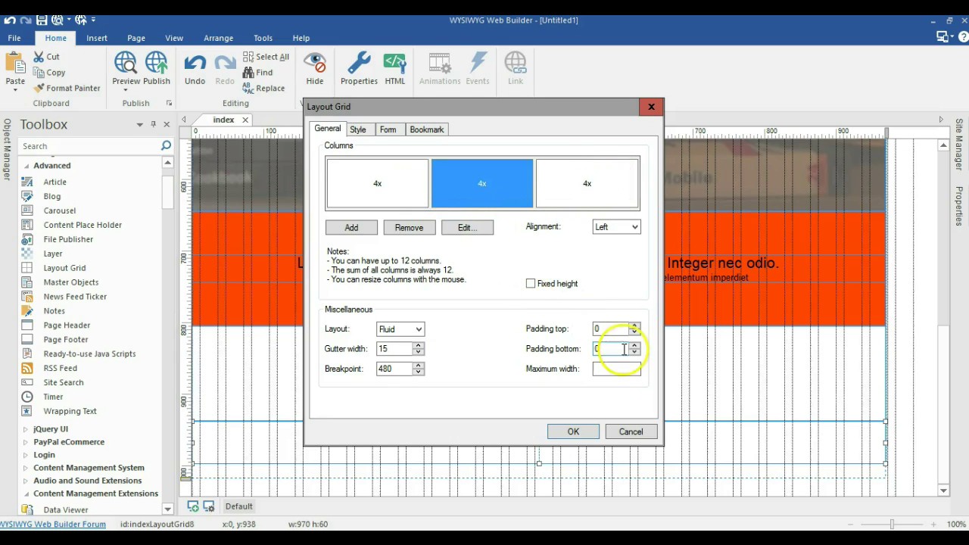
left_click(609, 330)
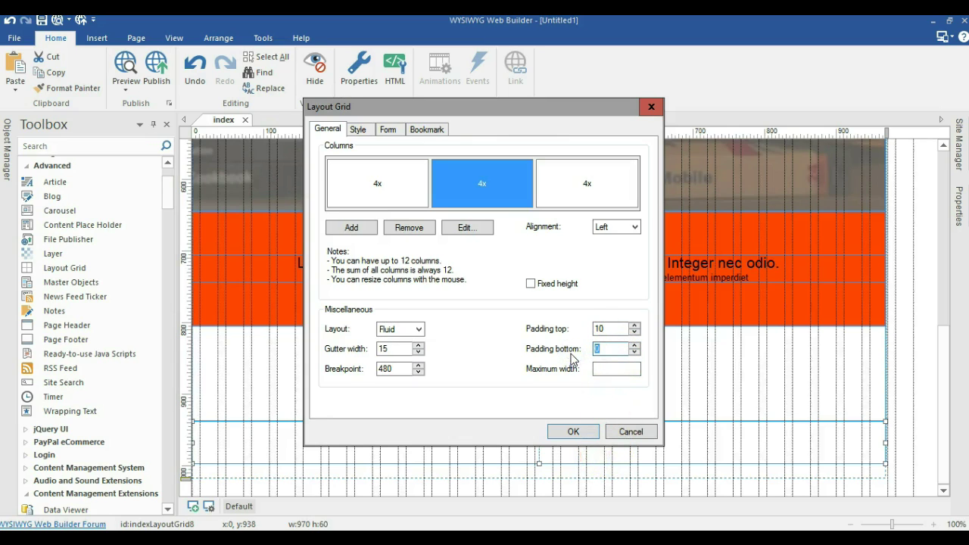
left_click(573, 431)
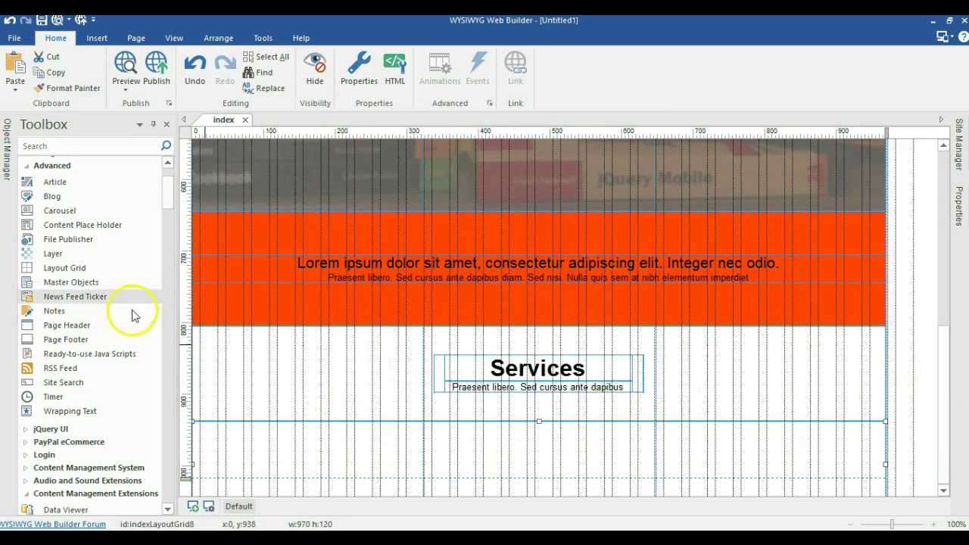
Insert a Font Awesome home icon about 92 by 76 pixels in the free space below the new three-column grid.
scroll(136, 336, "down", 1)
scroll(129, 329, "up", 2)
scroll(123, 328, "down", 3)
scroll(123, 326, "up", 3)
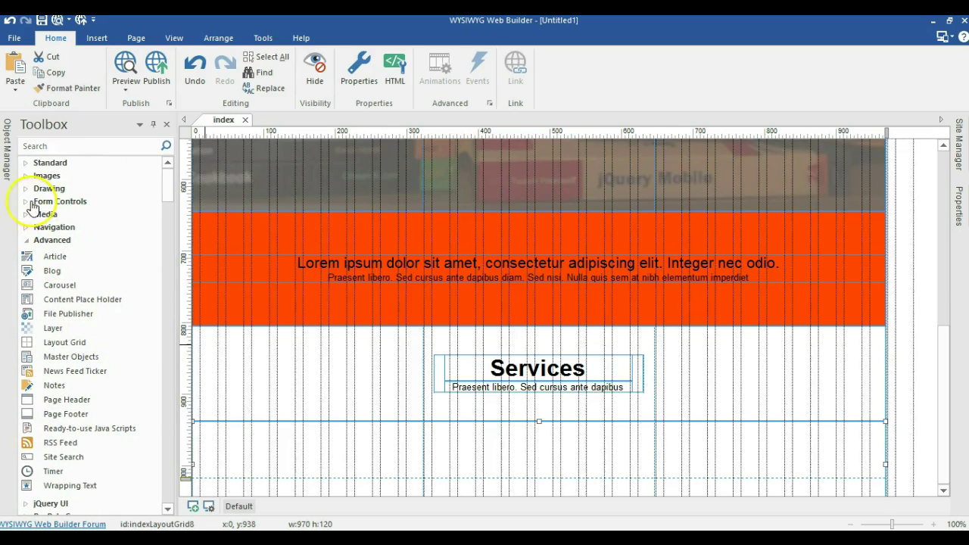
left_click(26, 190)
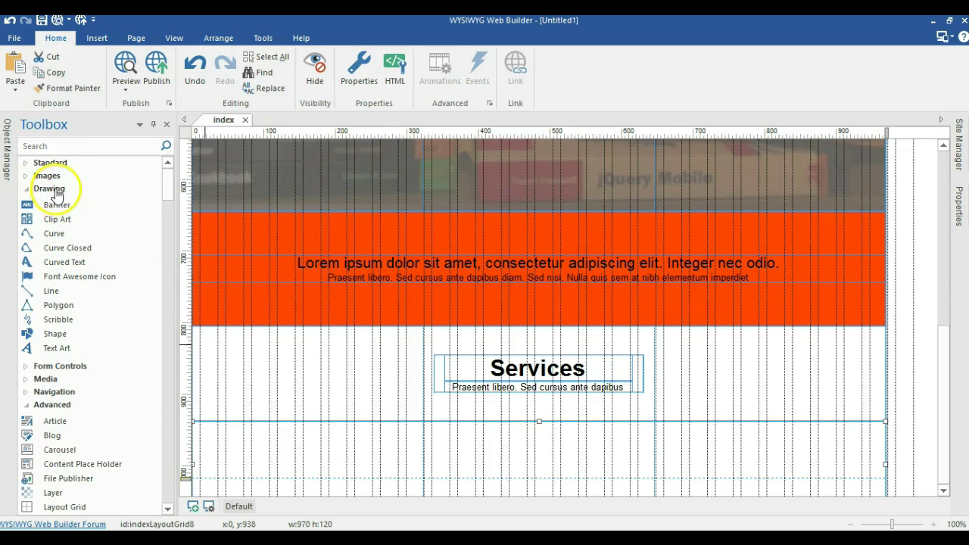
left_click(57, 277)
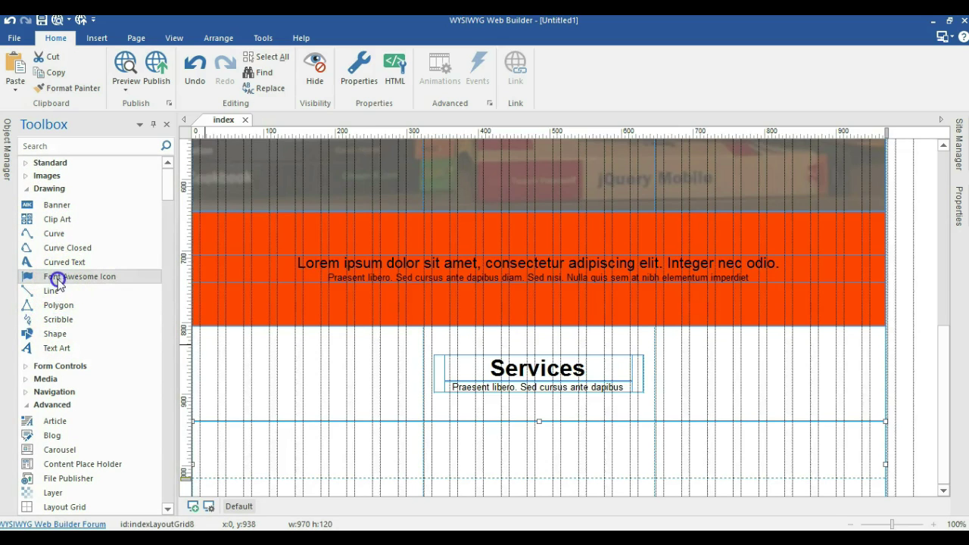
left_click_drag(897, 411, 943, 455)
scroll(926, 368, "down", 1)
left_click_drag(922, 400, 810, 479)
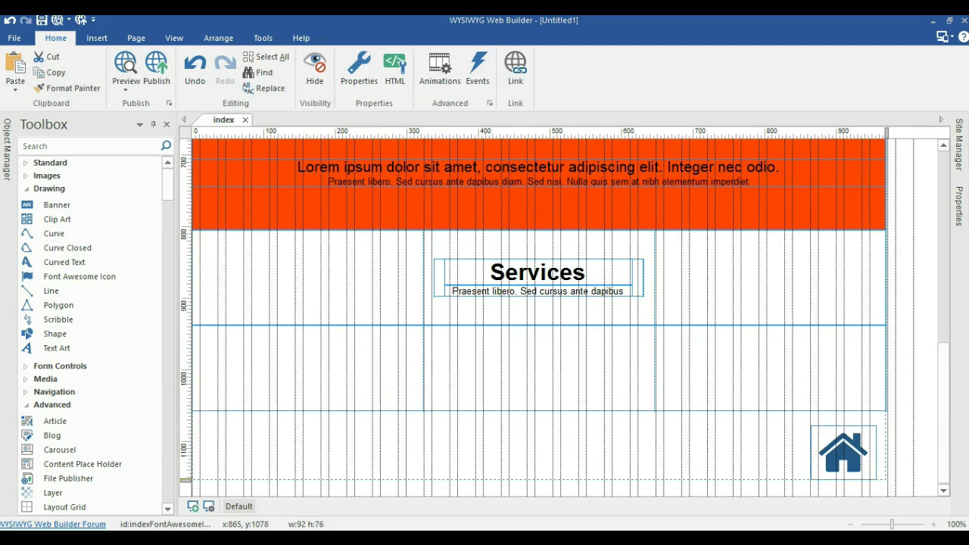
Paste the "Services" heading and its "Praesent libero" paragraph into the free space beside the home icon.
left_click(541, 450)
key("ctrl+v")
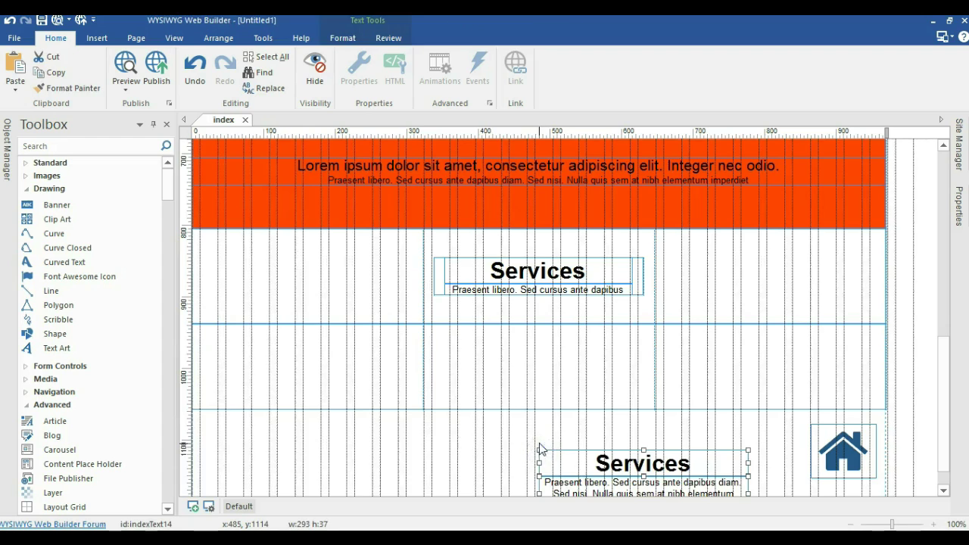
left_click(480, 444)
scroll(480, 443, "down", 1)
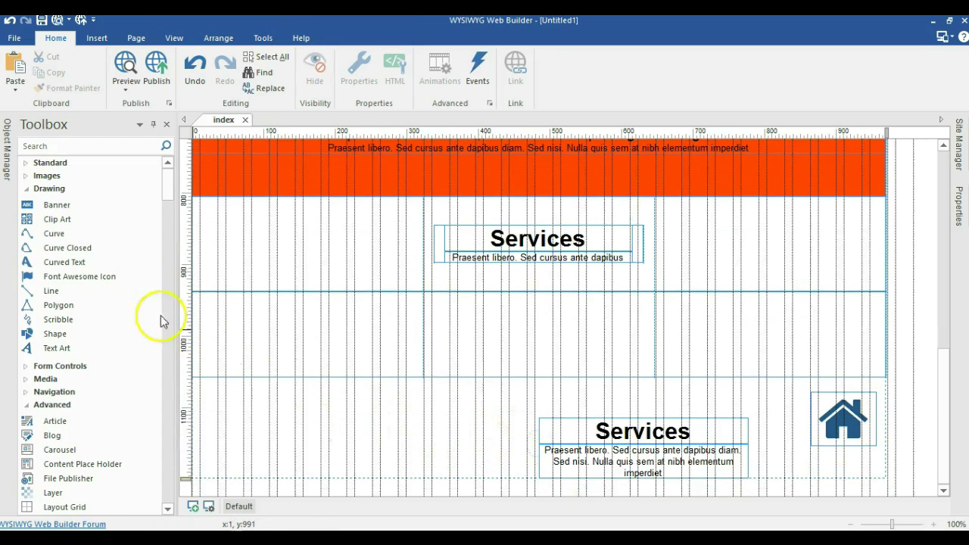
Insert another layout grid below the empty three-column grid and make it a single column with Center alignment.
scroll(63, 302, "down", 2)
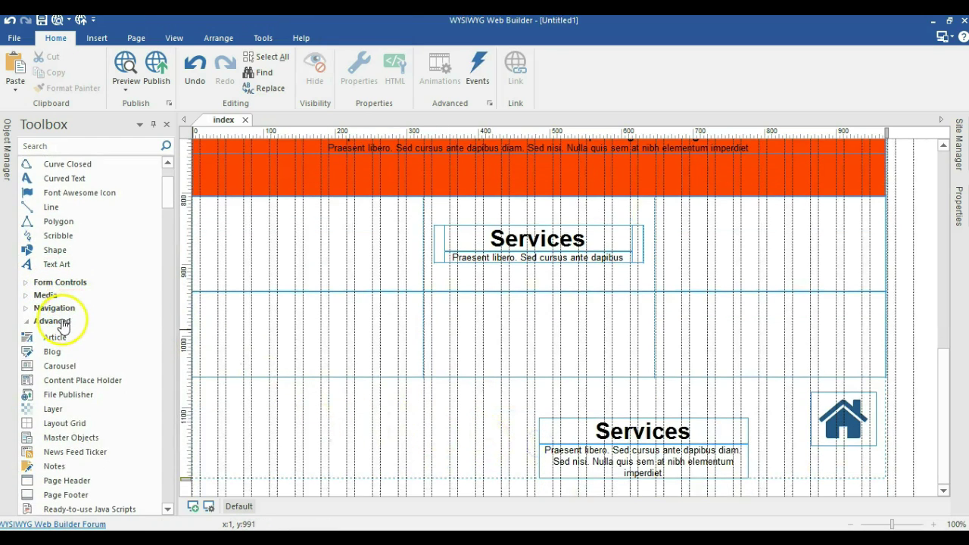
scroll(61, 326, "down", 1)
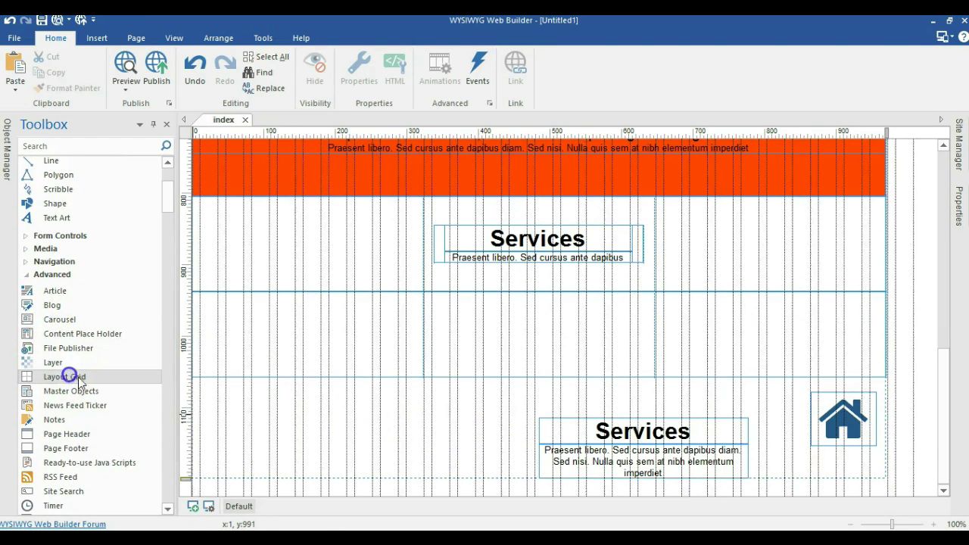
left_click(340, 417)
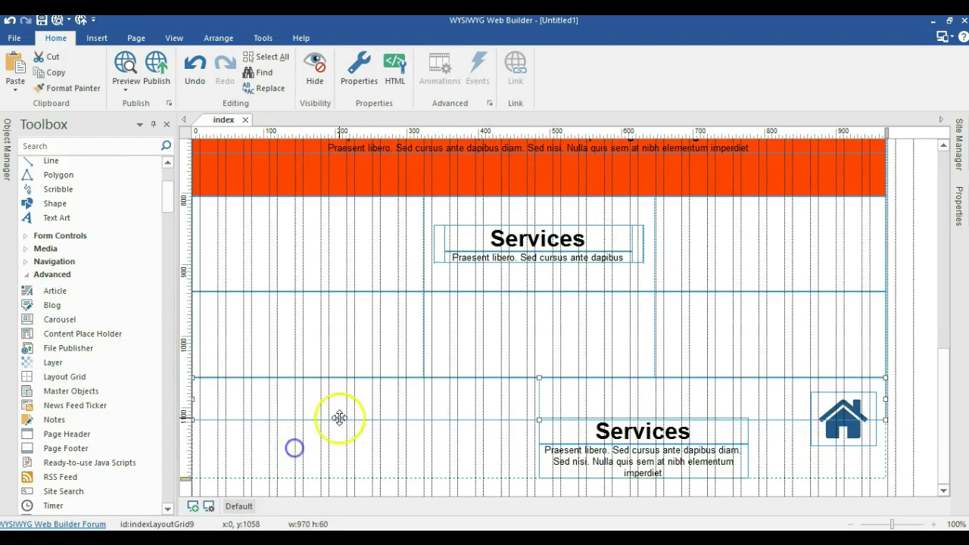
double_click(406, 413)
left_click(409, 228)
left_click(617, 226)
left_click(607, 249)
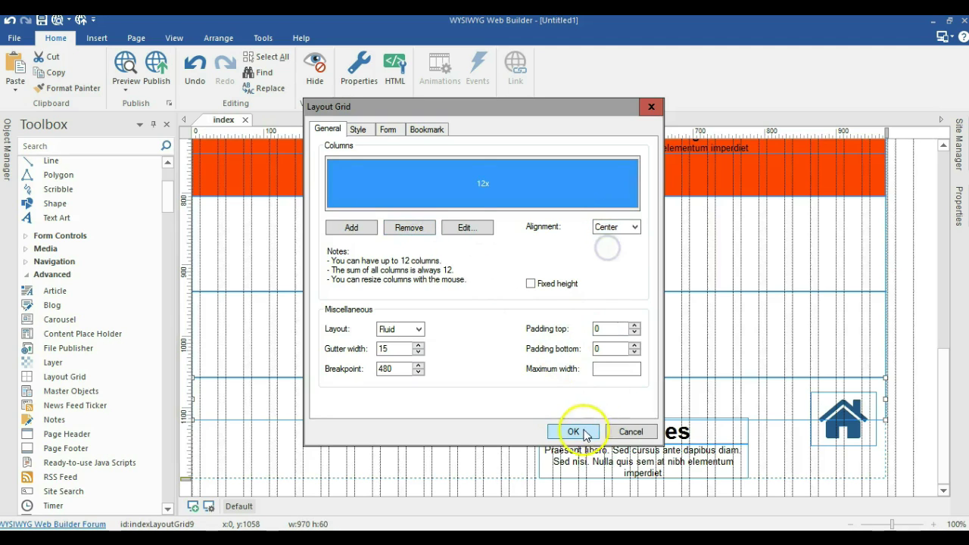
left_click(573, 431)
Stack the home icon, "Services" heading and paragraph in the single-column grid and move that grid into the third column of the grid above.
left_click_drag(852, 414, 768, 411)
left_click_drag(714, 436, 707, 414)
left_click(742, 477)
left_click_drag(741, 476, 729, 446)
left_click(893, 389)
left_click_drag(757, 407, 799, 327)
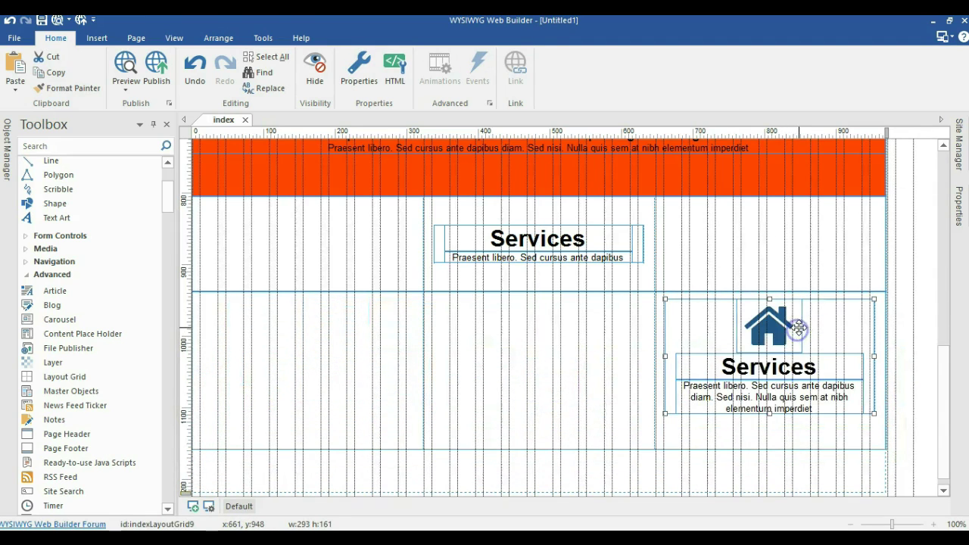
Copy the icon-and-text grid from the third column and place a pasted copy in the middle column.
right_click(684, 332)
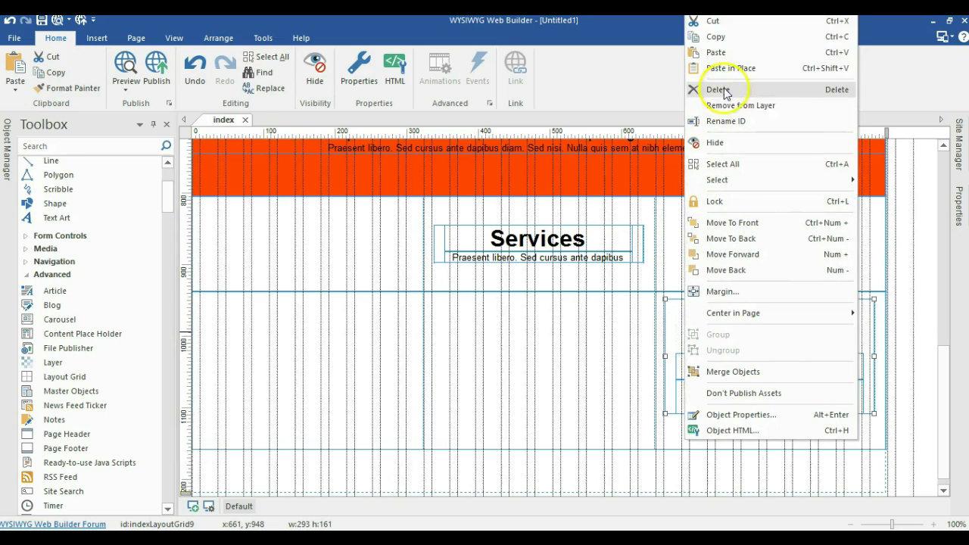
left_click(715, 37)
scroll(598, 318, "down", 1)
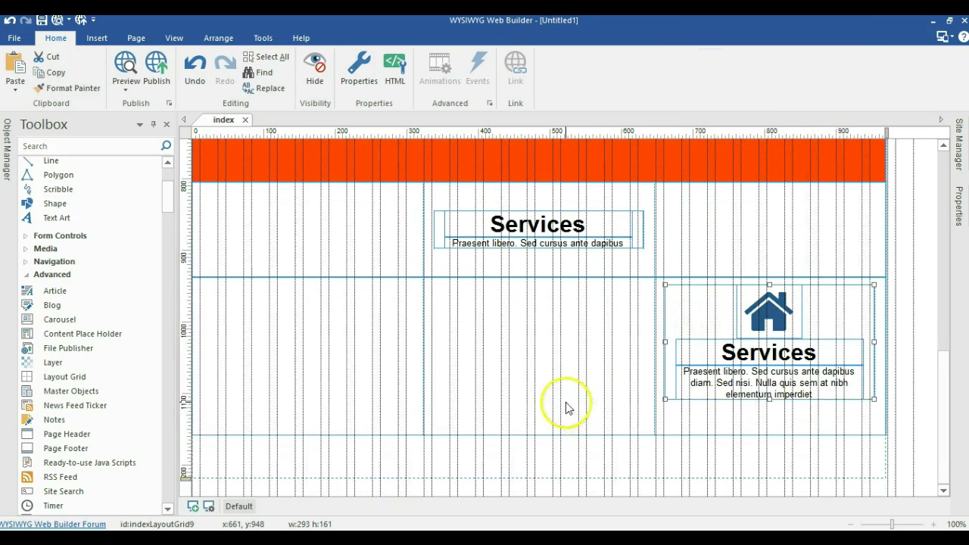
left_click(531, 473)
key("ctrl+v")
scroll(552, 447, "down", 3)
left_click_drag(612, 400, 552, 290)
left_click(613, 396)
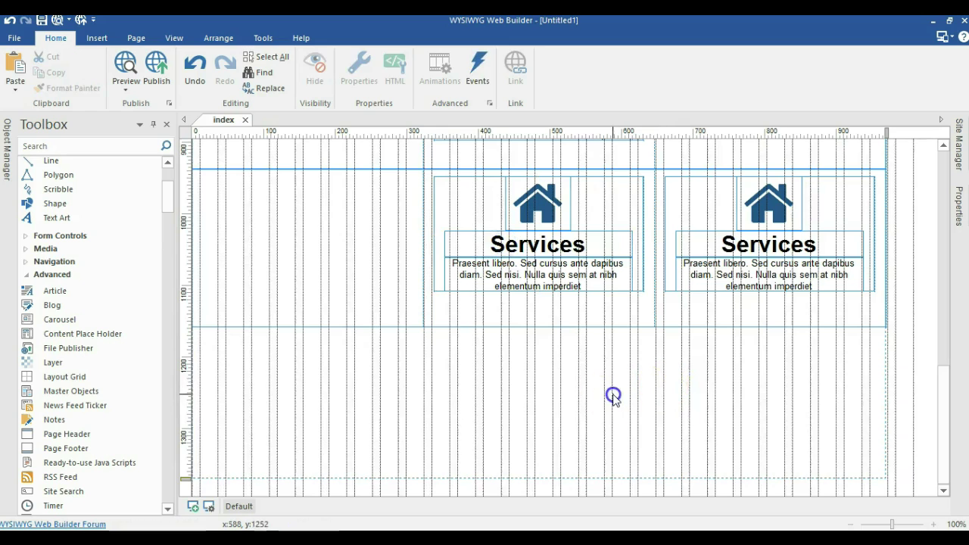
Paste another copy of the icon-and-text grid and place it in the empty first column.
key("ctrl+v")
left_click_drag(709, 379, 383, 227)
scroll(537, 325, "down", 1)
scroll(598, 378, "up", 2)
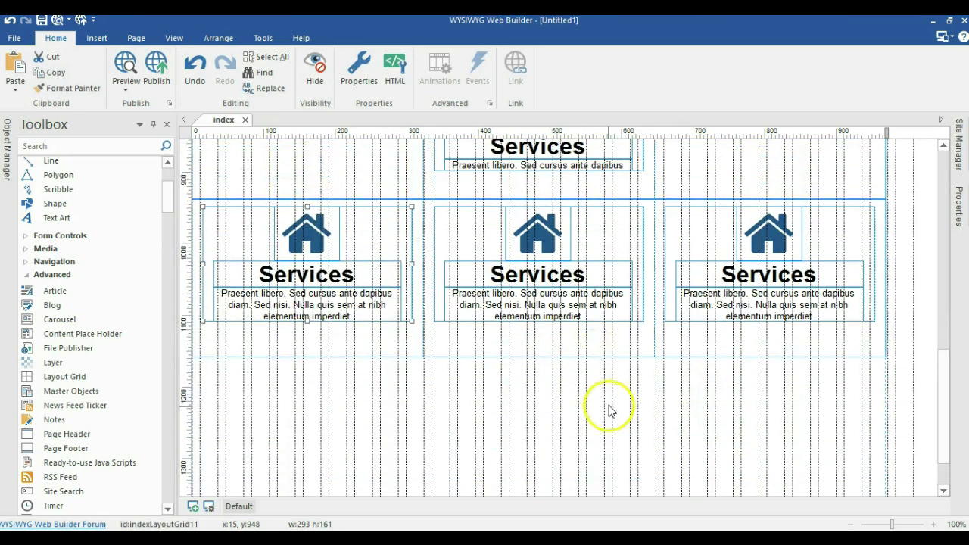
left_click(610, 408)
Preview the page in the browser and examine the hero, the orange section and the three service columns.
scroll(604, 442, "up", 1)
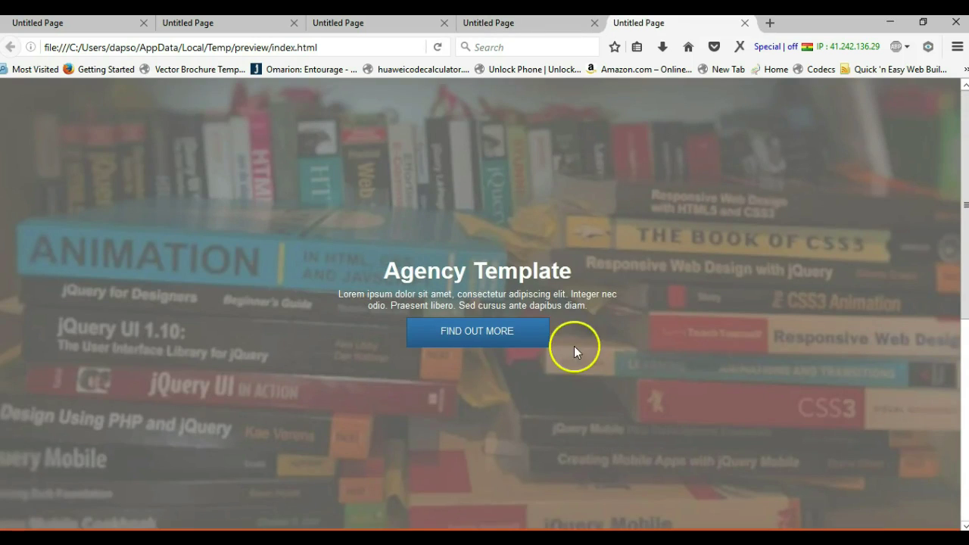
scroll(600, 256, "down", 3)
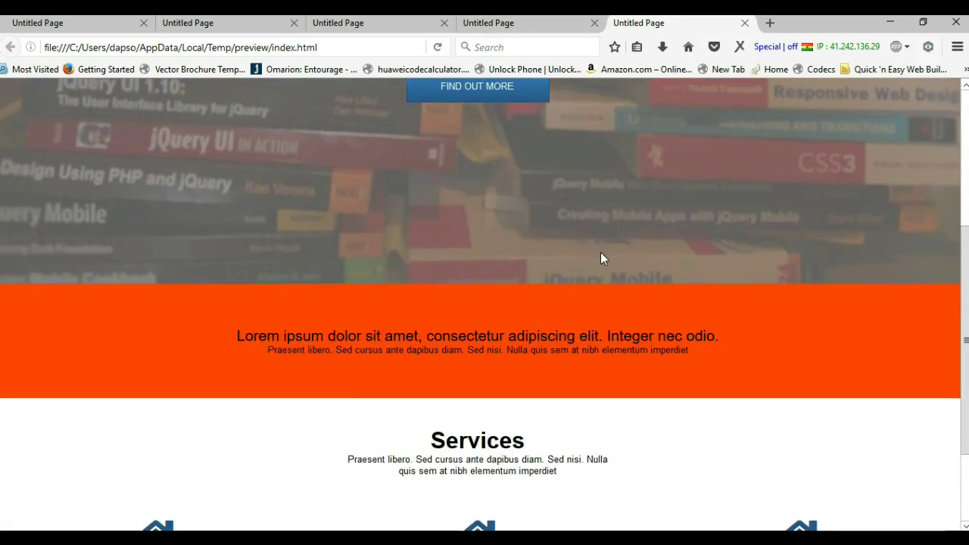
scroll(600, 257, "down", 2)
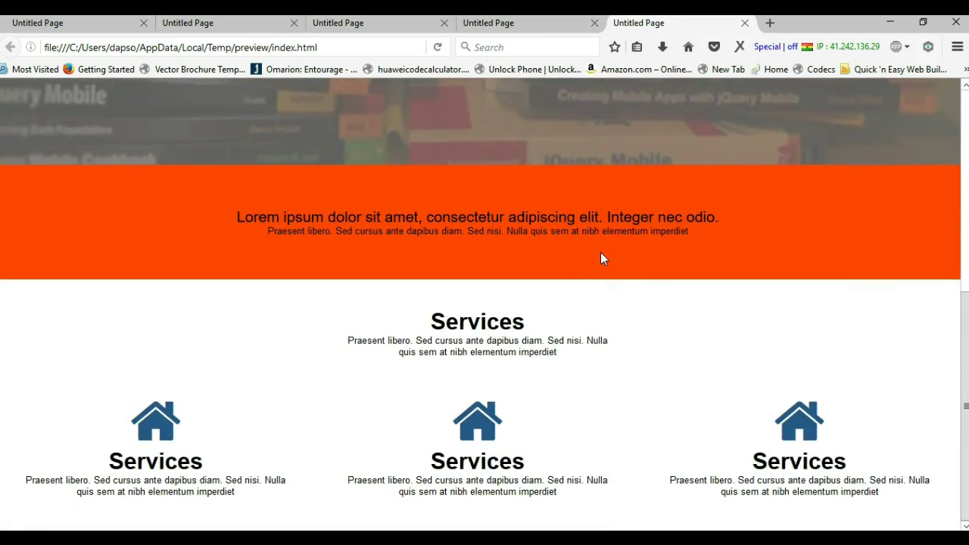
scroll(331, 402, "up", 5)
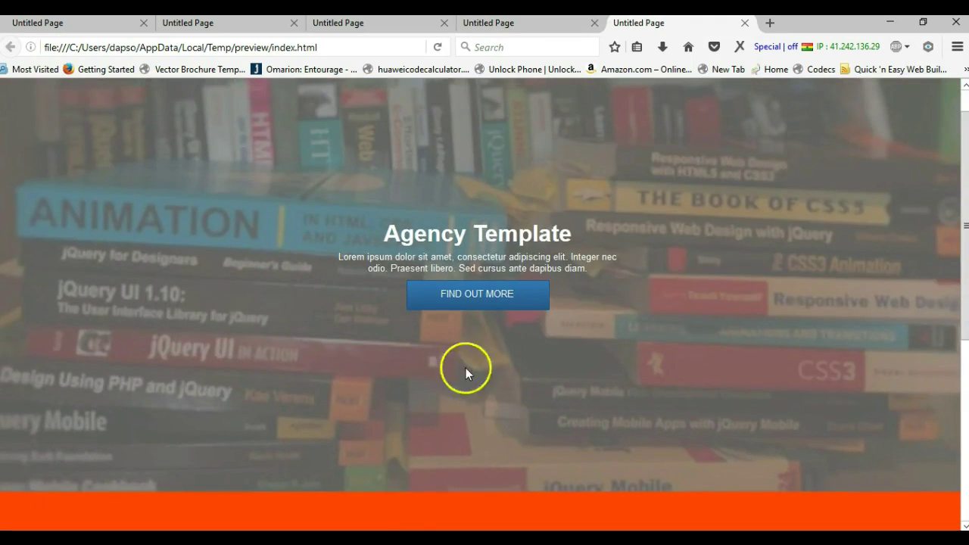
left_click(957, 47)
left_click(806, 269)
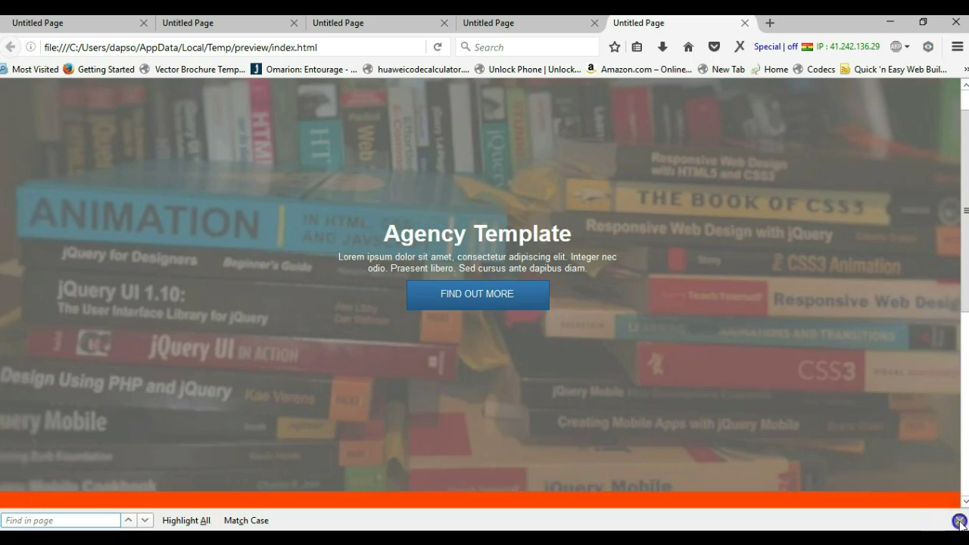
left_click(959, 521)
Show the preview in the browser's Responsive Design View and examine the hero, orange section and service columns at 699×759.
left_click(957, 47)
left_click(820, 326)
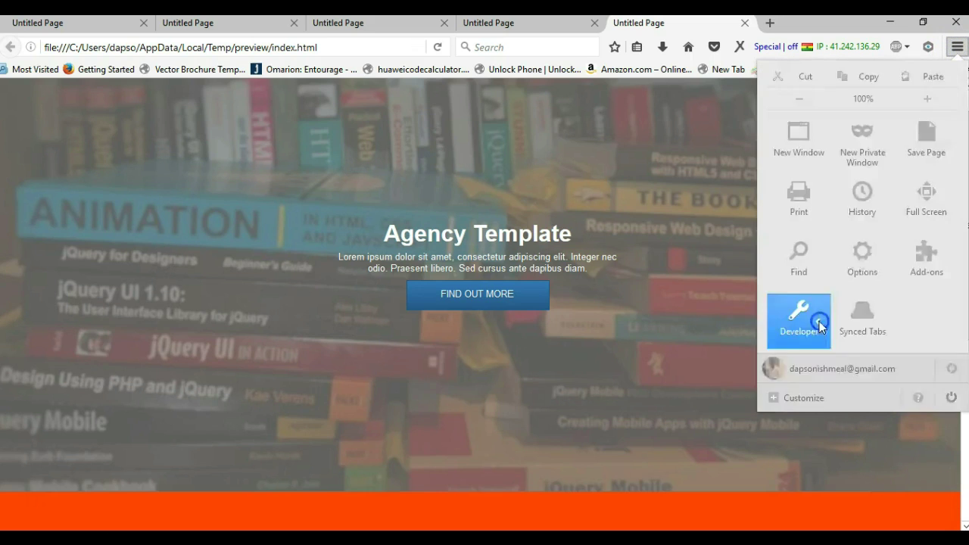
left_click(861, 288)
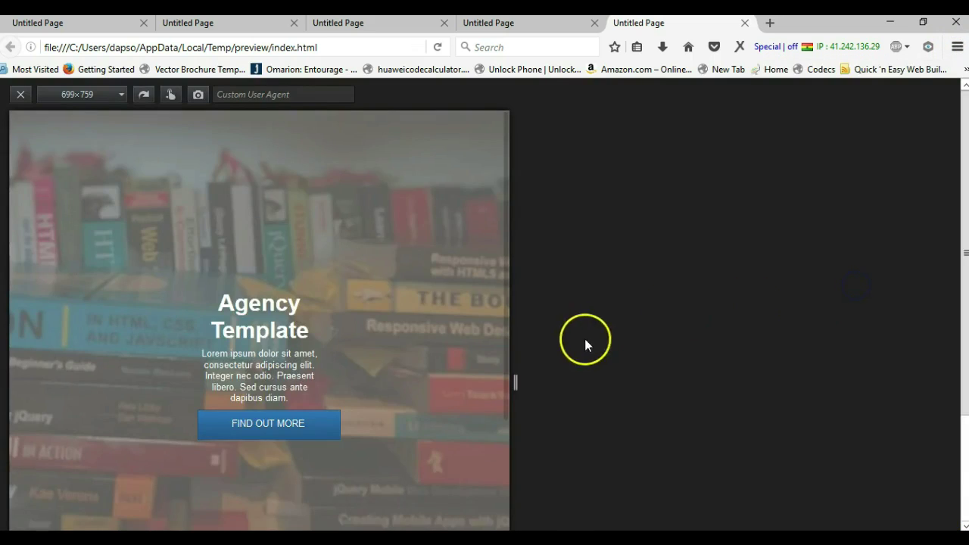
scroll(461, 345, "down", 5)
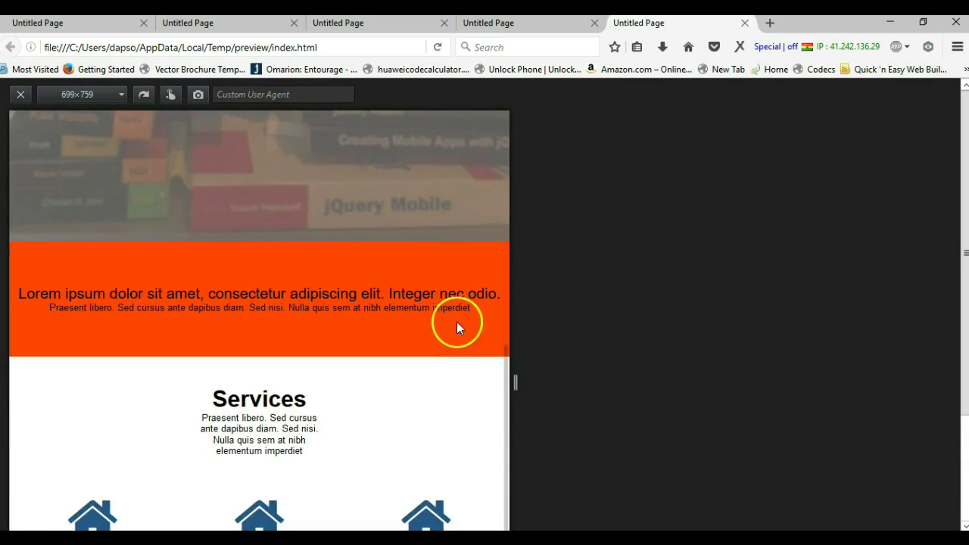
scroll(437, 376, "down", 3)
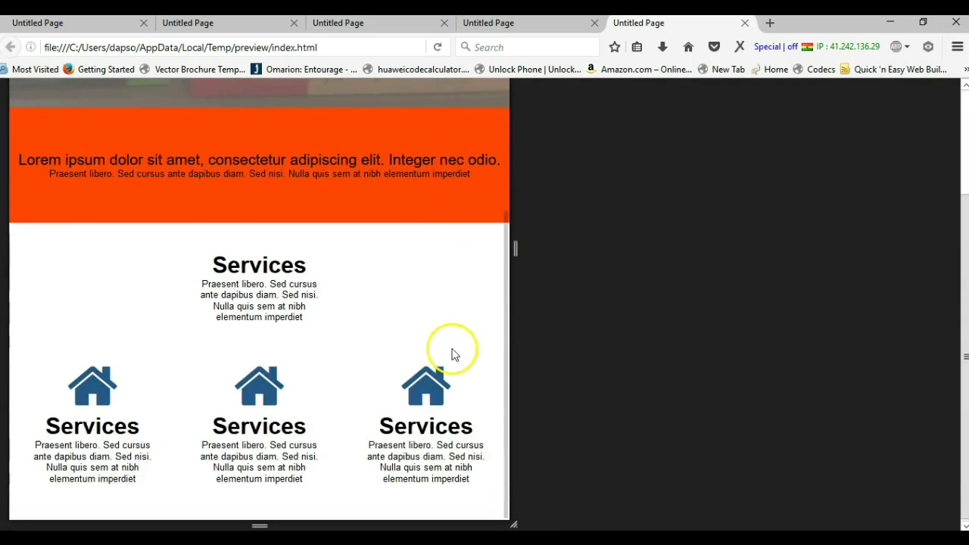
Widen the responsive viewport and narrow it to 789×759, examining how the sections reflow.
left_click_drag(514, 247, 889, 271)
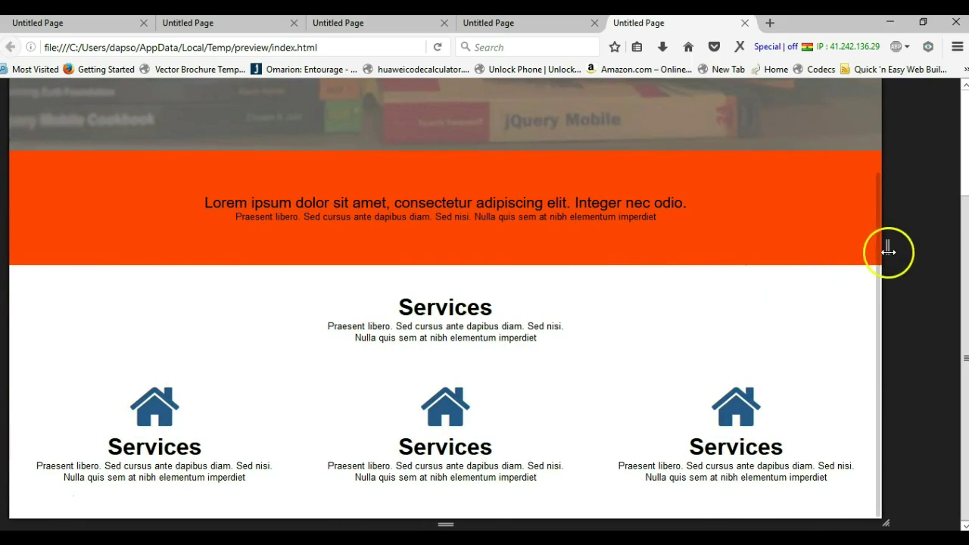
left_click_drag(890, 251, 580, 217)
scroll(287, 268, "down", 3)
scroll(216, 264, "up", 5)
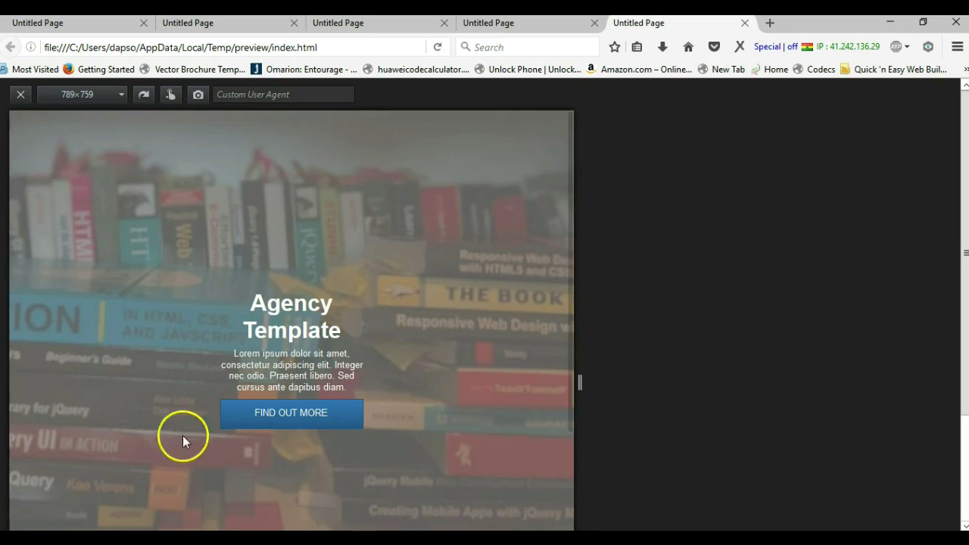
Switch back to WYSIWYG Web Builder, copy the orange text section and paste it directly below the service columns.
key("alt+Tab")
scroll(378, 397, "up", 5)
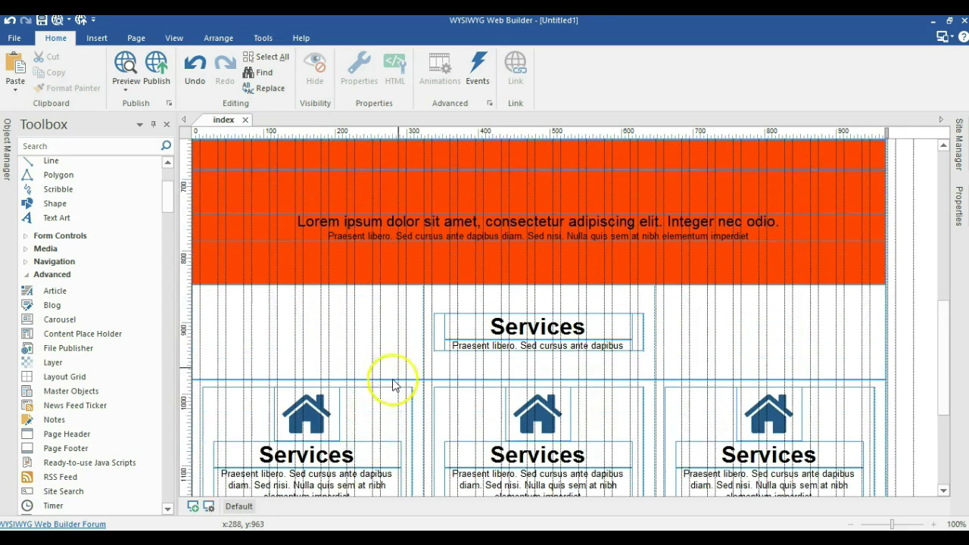
left_click(423, 259)
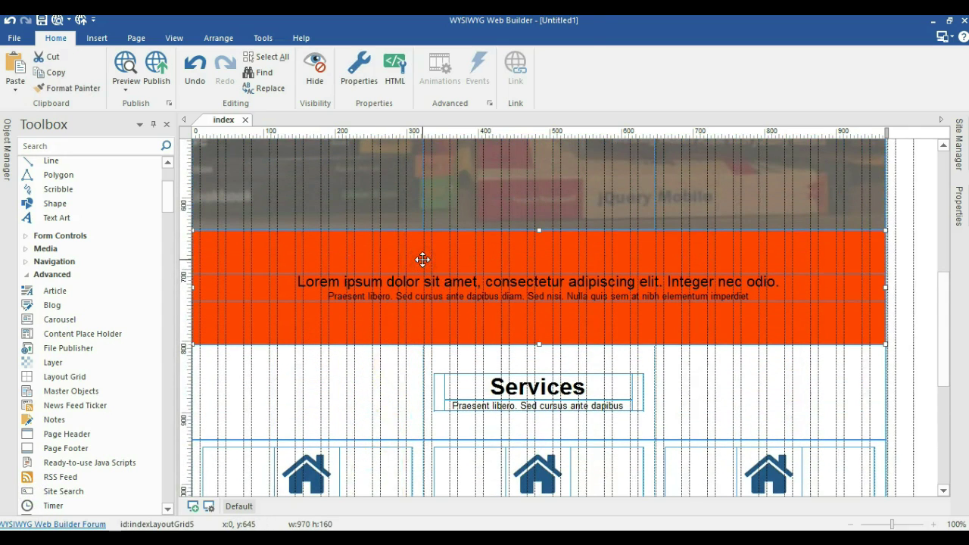
right_click(422, 260)
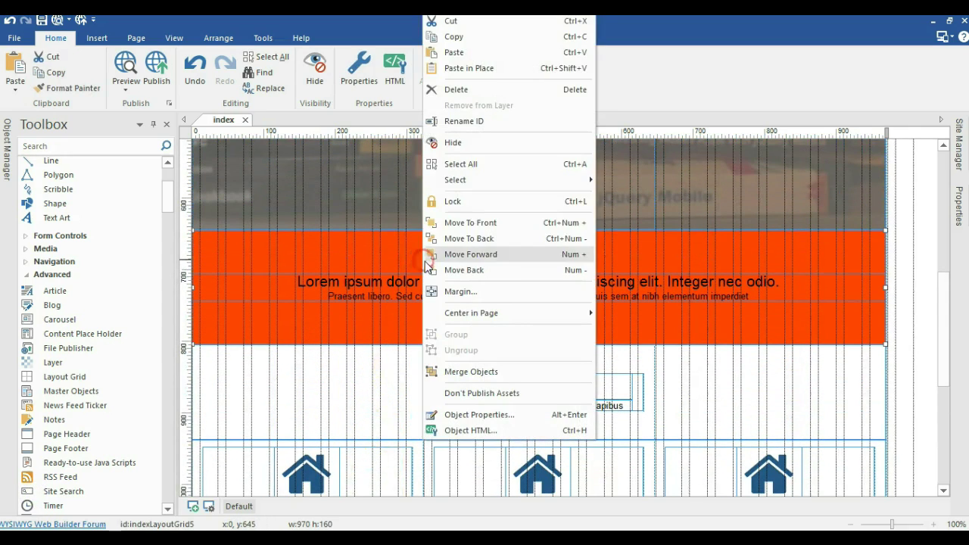
left_click(460, 40)
scroll(480, 276, "down", 5)
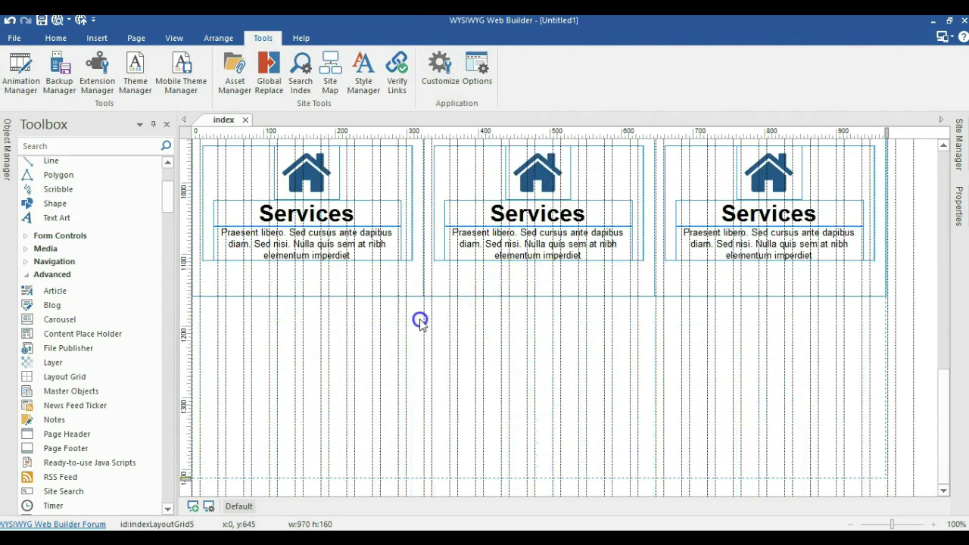
right_click(420, 321)
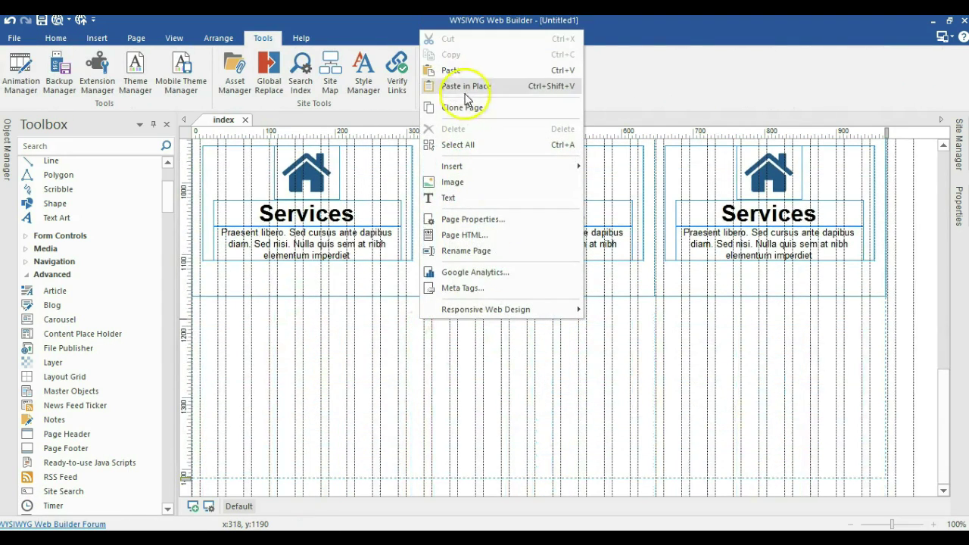
left_click(454, 71)
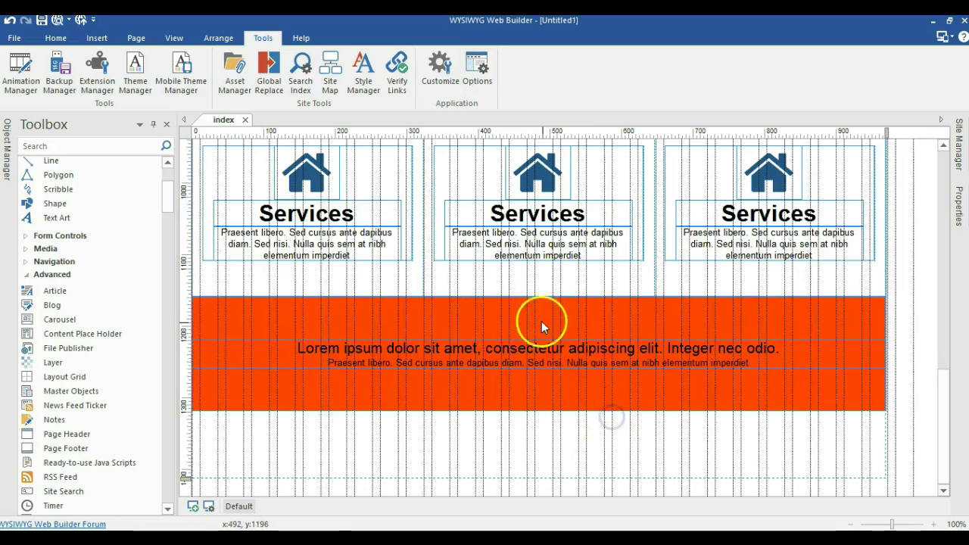
Copy the three-column services grid and paste the copy below the second orange section.
scroll(540, 325, "up", 1)
scroll(454, 227, "down", 1)
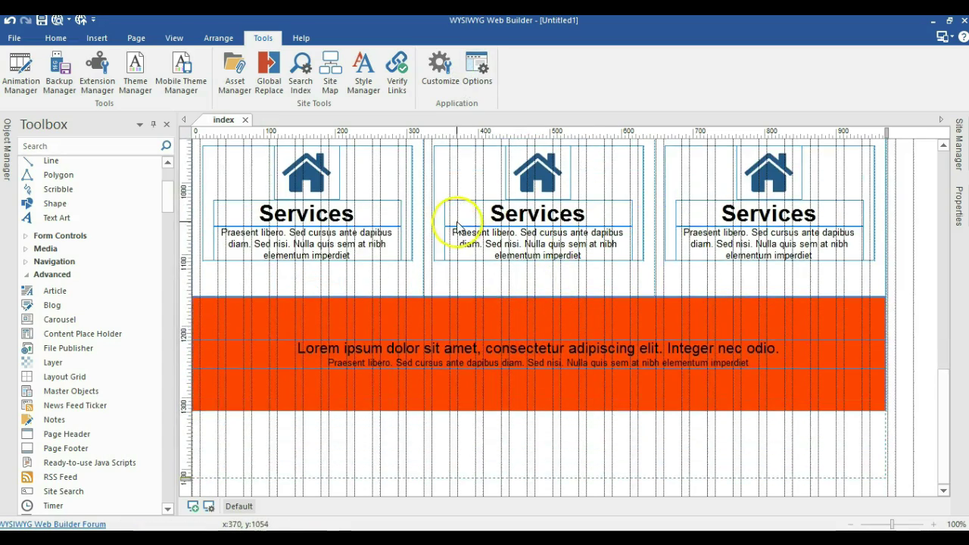
scroll(459, 227, "up", 3)
scroll(515, 306, "down", 3)
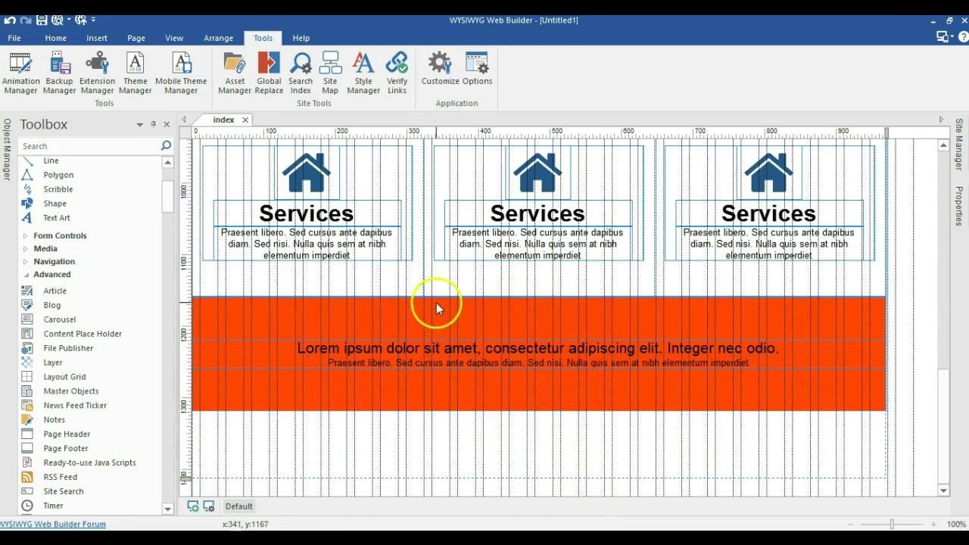
left_click(423, 283)
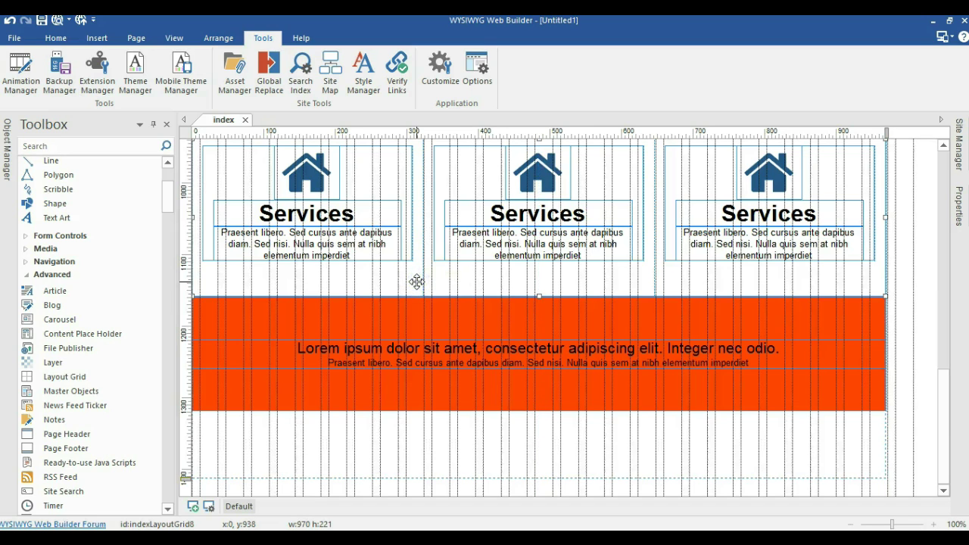
right_click(417, 282)
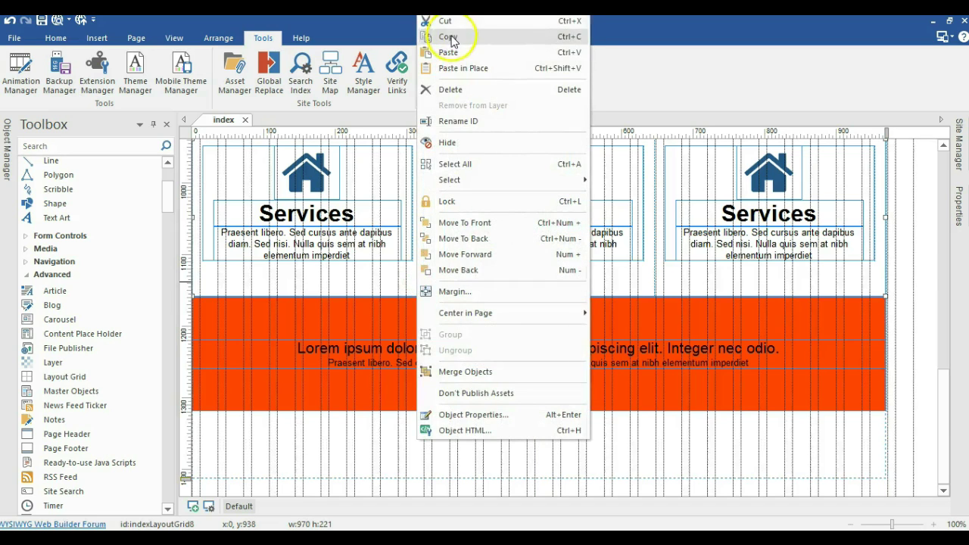
left_click(454, 37)
key("ctrl+v")
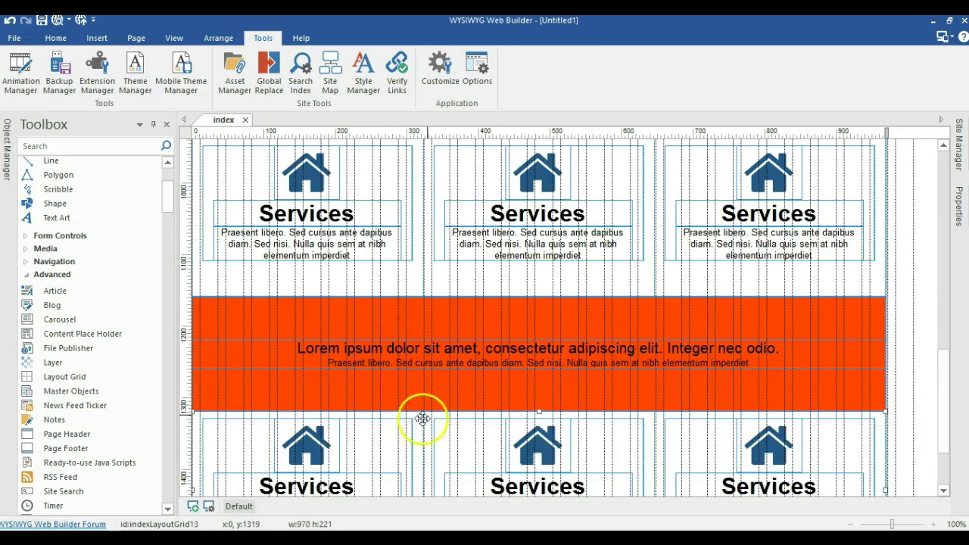
scroll(446, 386, "down", 3)
Delete the icon-and-text grids from all three columns of the pasted services grid.
left_click(395, 353)
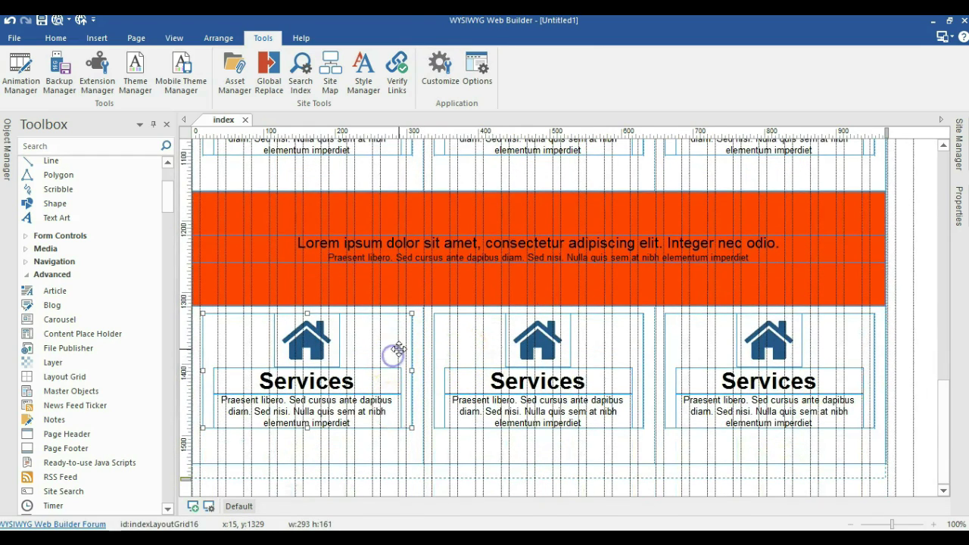
left_click(386, 364)
key("Delete")
left_click(455, 324)
key("Delete")
left_click(671, 337)
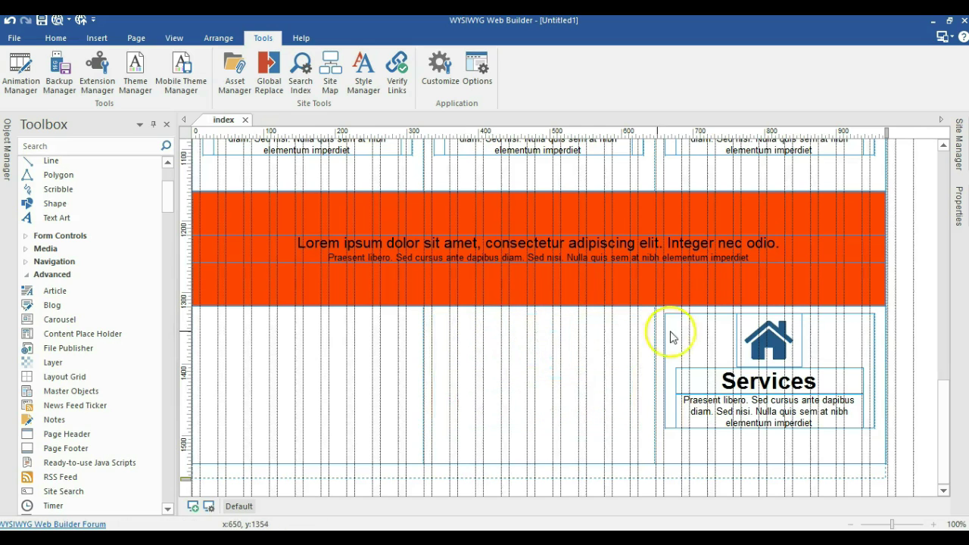
key("Delete")
Set the emptied three-column grid's top and bottom padding to 0.
double_click(580, 363)
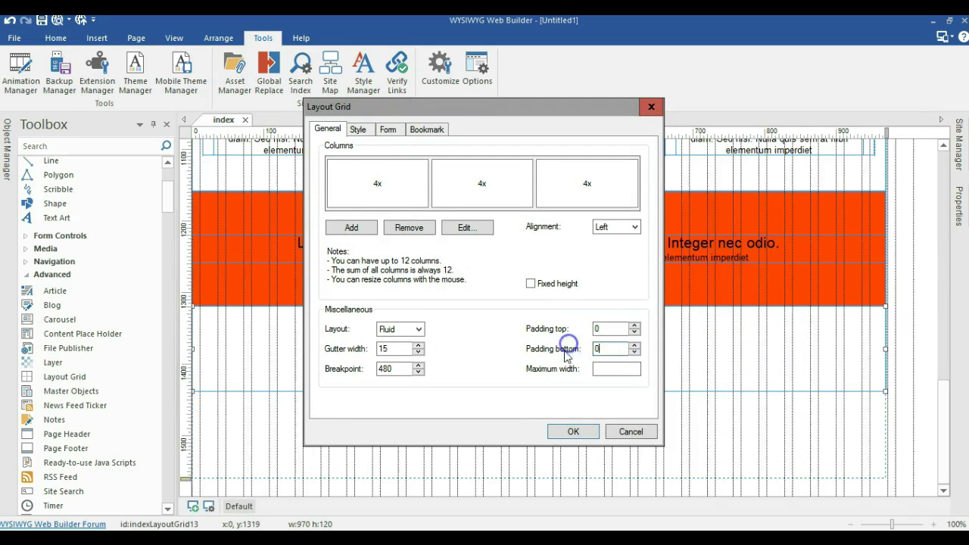
left_click(561, 431)
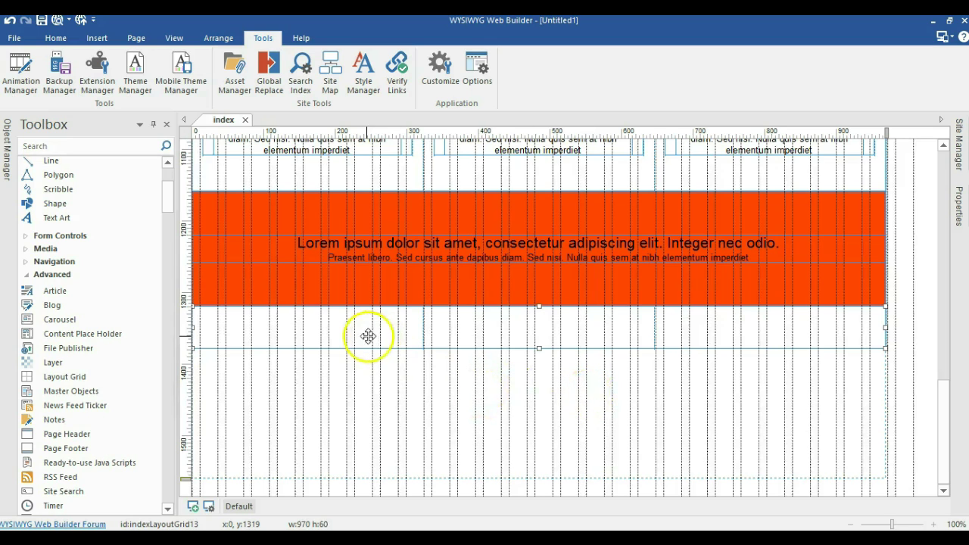
left_click_drag(322, 339, 283, 348)
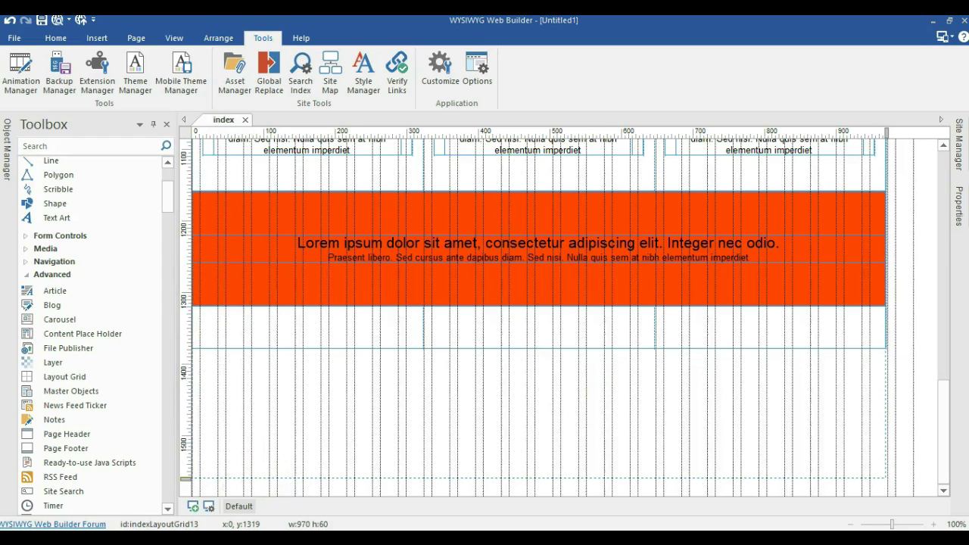
Place the image desktop18.jpg in the third column of the empty grid and remove the grid's gutter width.
left_click(456, 449)
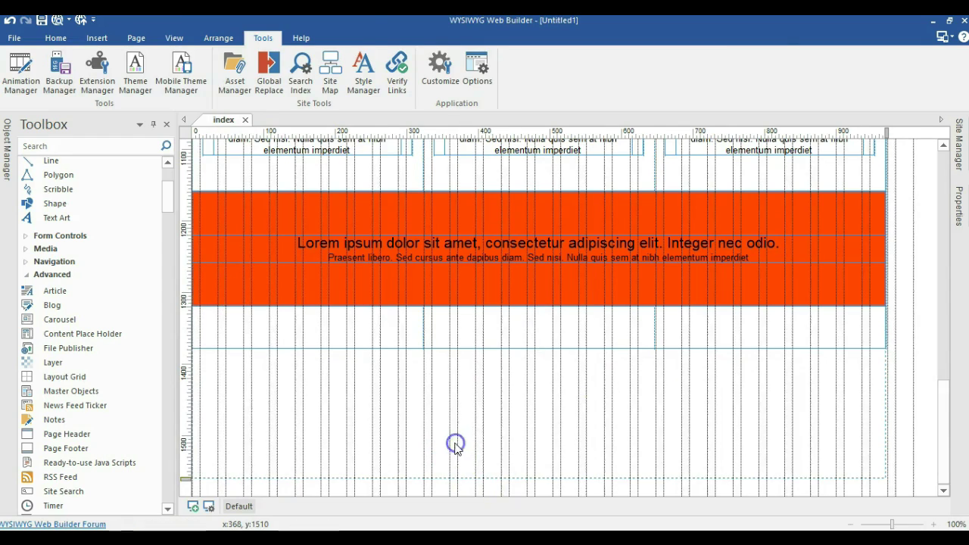
left_click(697, 404)
scroll(696, 404, "down", 2)
left_click_drag(610, 469, 767, 286)
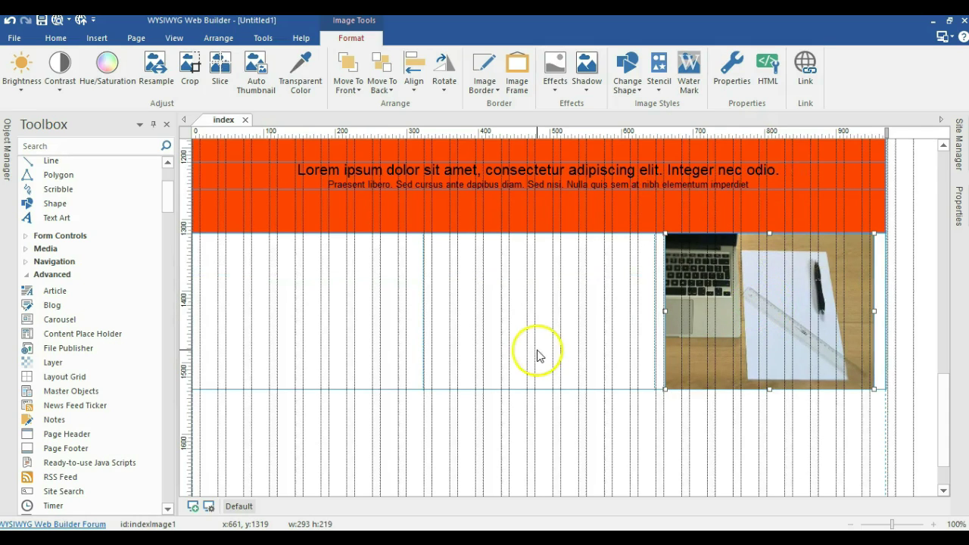
double_click(492, 340)
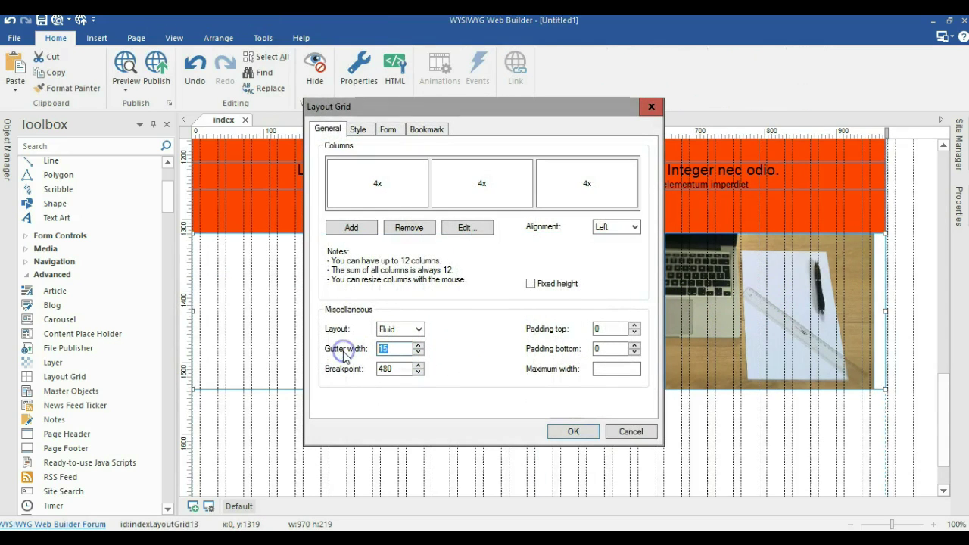
left_click(591, 437)
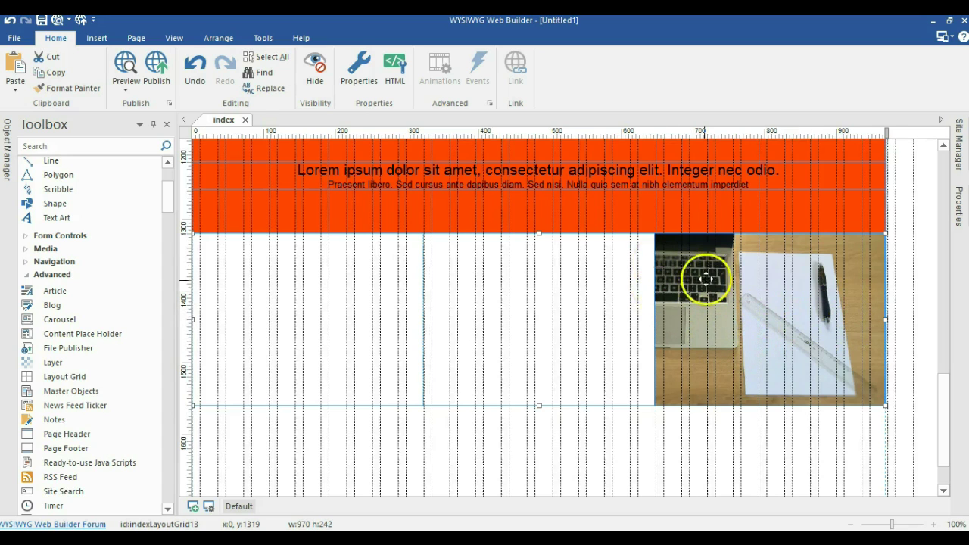
Set the desktop18.jpg image's Full width layout option to false.
double_click(706, 330)
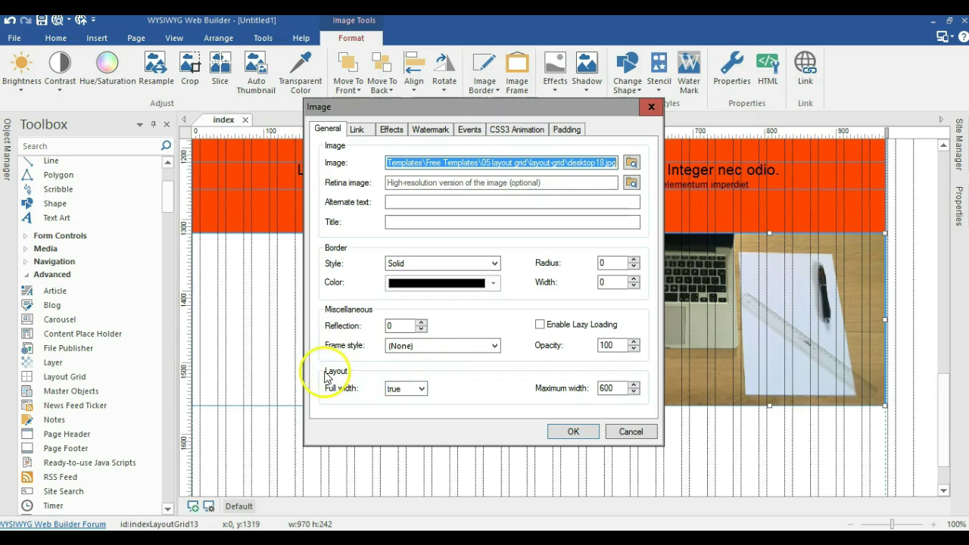
left_click(394, 389)
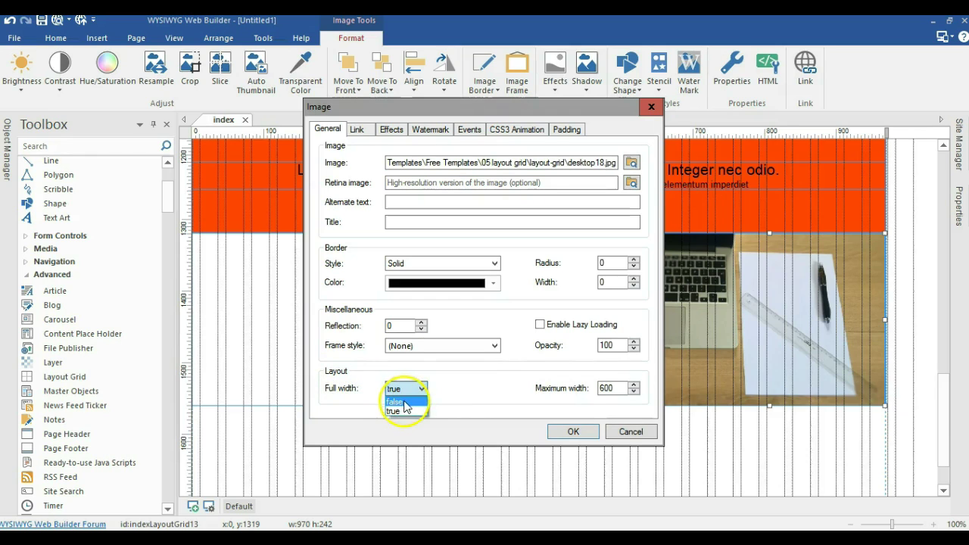
left_click(403, 412)
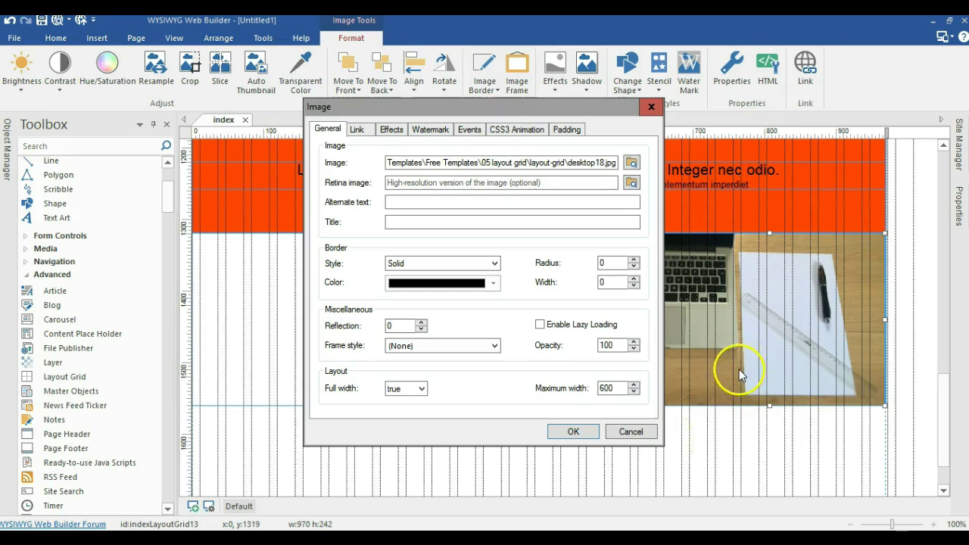
left_click(413, 394)
left_click(414, 402)
left_click(571, 430)
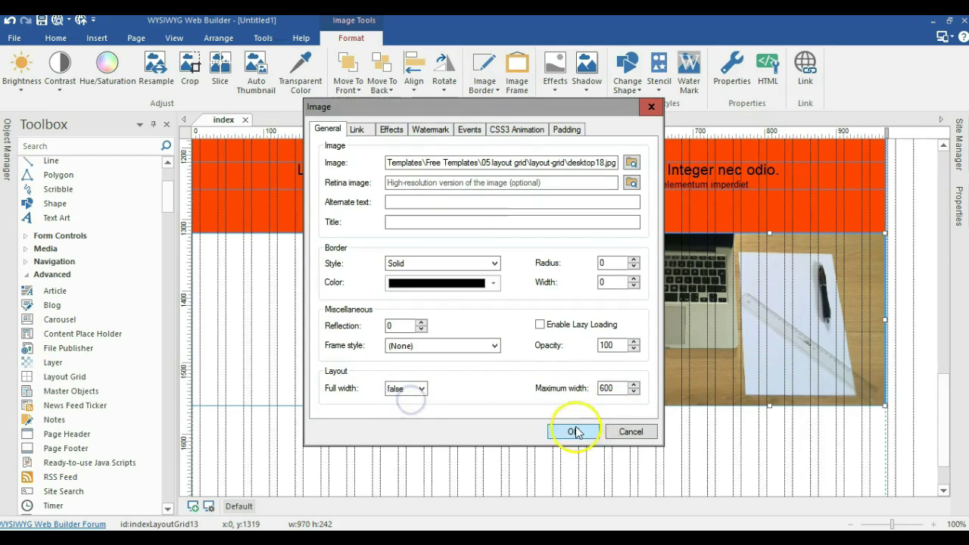
left_click(571, 436)
Preview the page in the browser and examine how the image fits the third column below the second orange section.
key("F5")
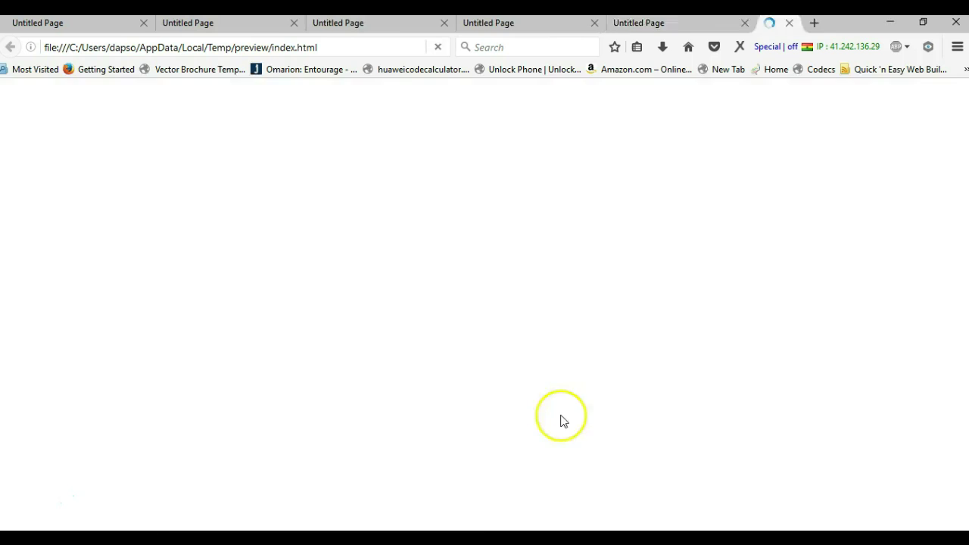
scroll(550, 354, "down", 10)
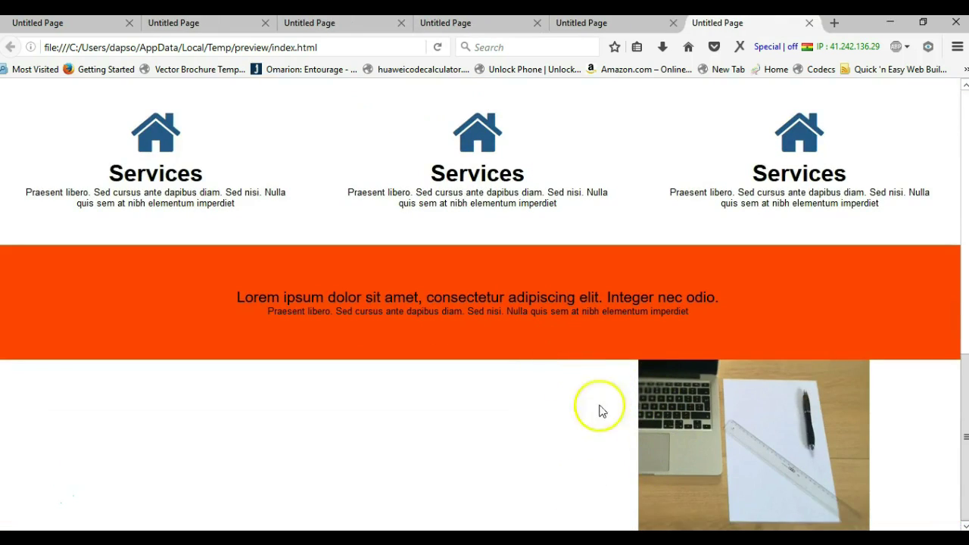
Return to WYSIWYG Web Builder and set the desktop18.jpg image's Full width layout option to true.
left_click(29, 501)
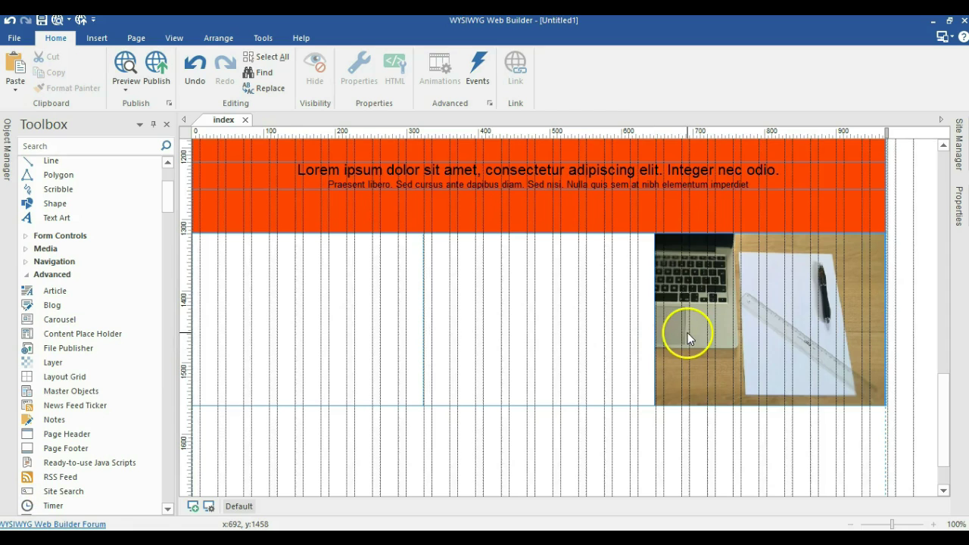
double_click(687, 332)
left_click(422, 392)
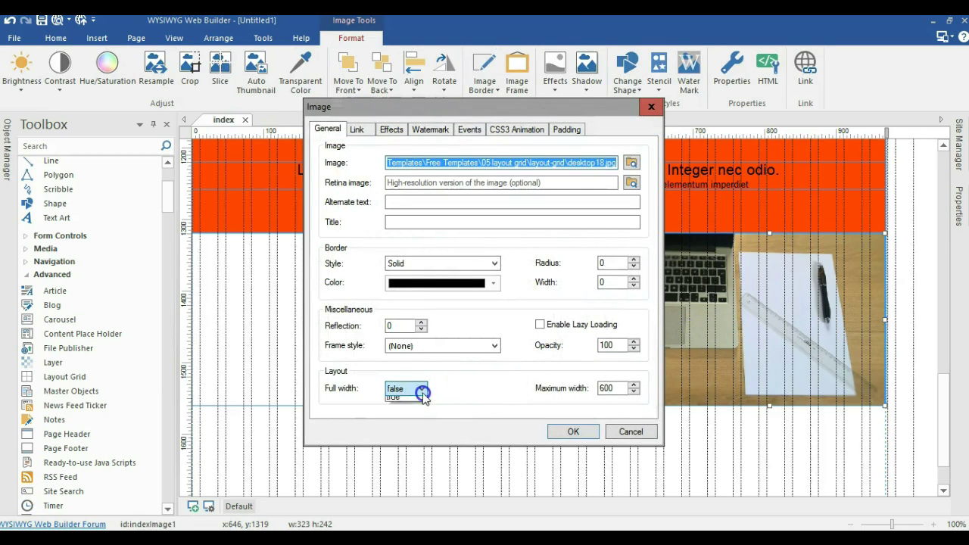
left_click(409, 403)
left_click(569, 431)
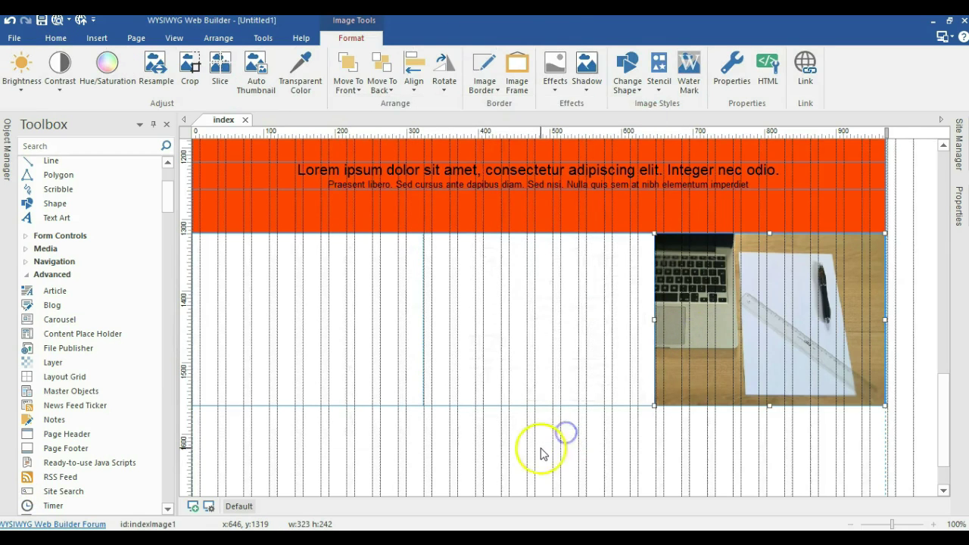
Preview the page in the browser and check how the full-width image fits the third column.
left_click(540, 453)
key("F5")
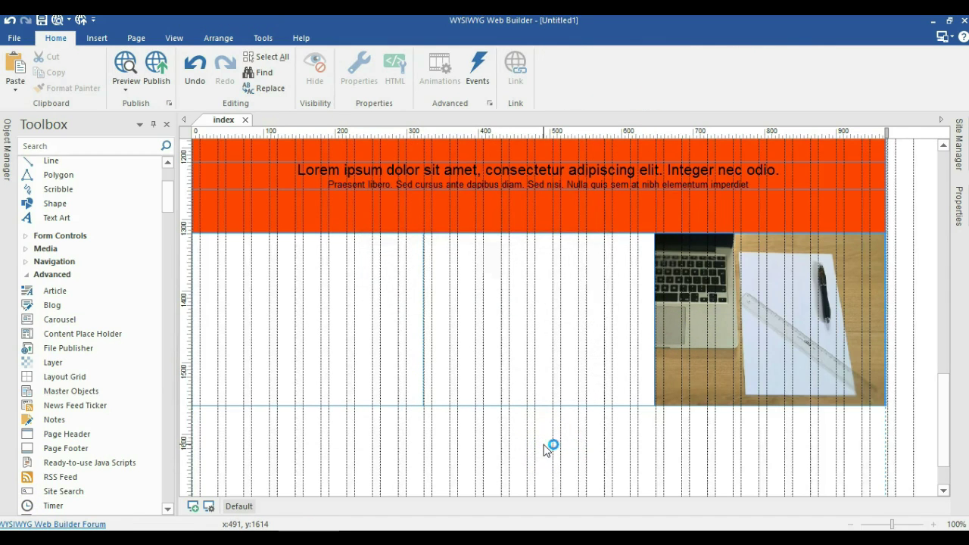
scroll(522, 379, "down", 10)
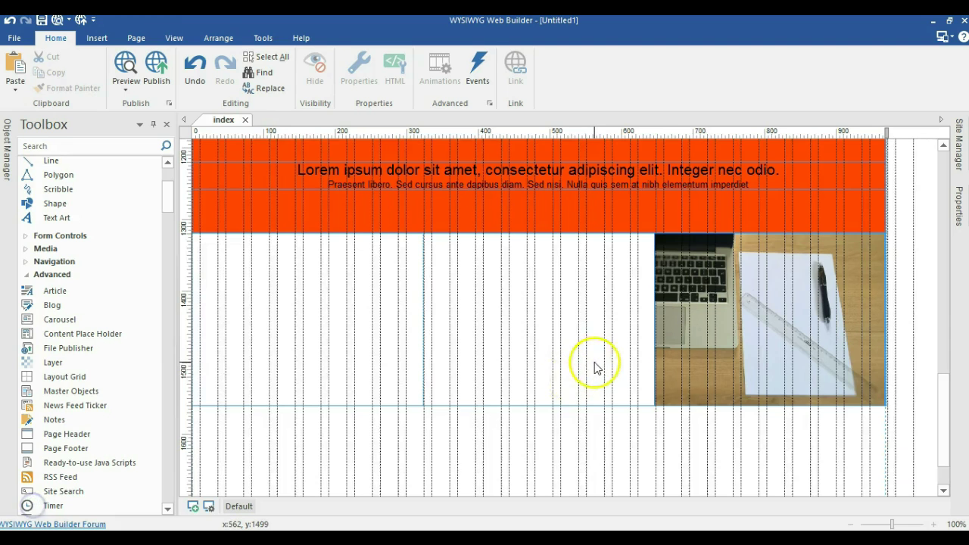
Place the desk globe image in the middle column of the image grid, beside the laptop image.
scroll(590, 368, "down", 1)
scroll(598, 357, "up", 2)
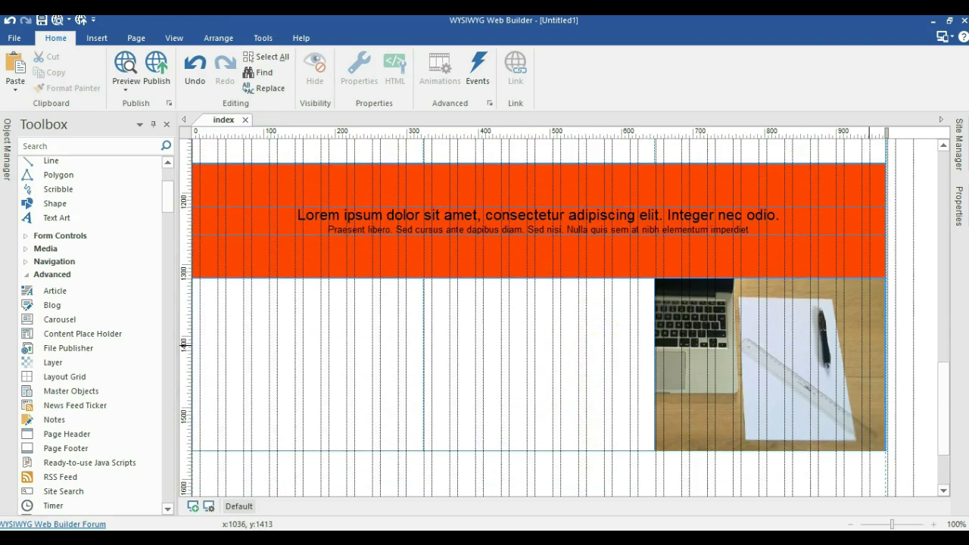
scroll(593, 452, "down", 1)
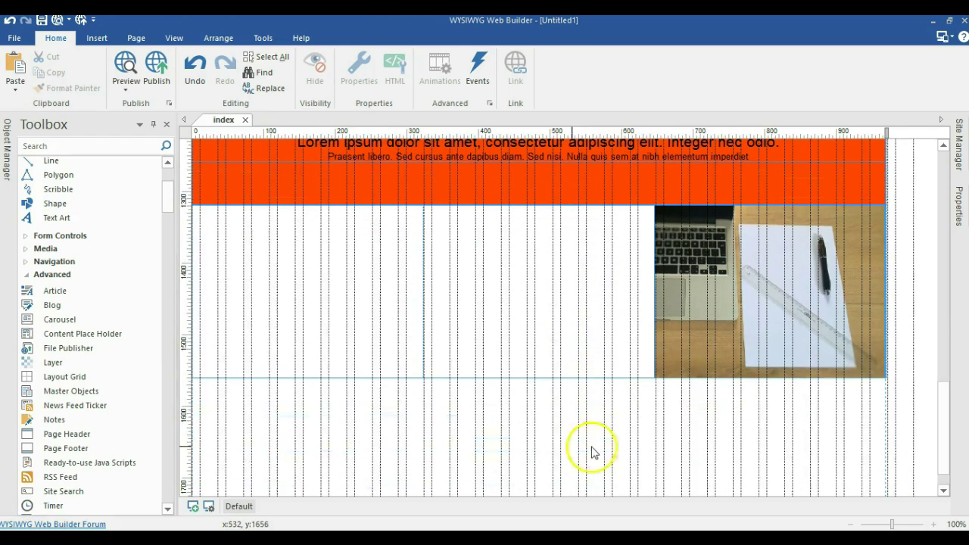
left_click_drag(708, 463, 557, 289)
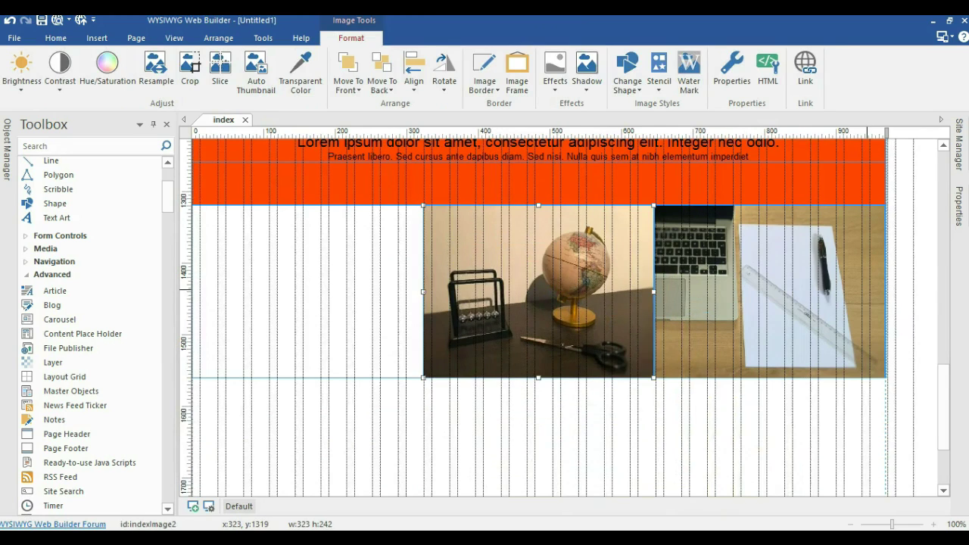
Place the image of coloured pens in a pot in the first column of the image grid.
scroll(583, 475, "down", 2)
left_click(523, 426)
key("ctrl+v")
left_click(632, 369)
scroll(613, 461, "up", 1)
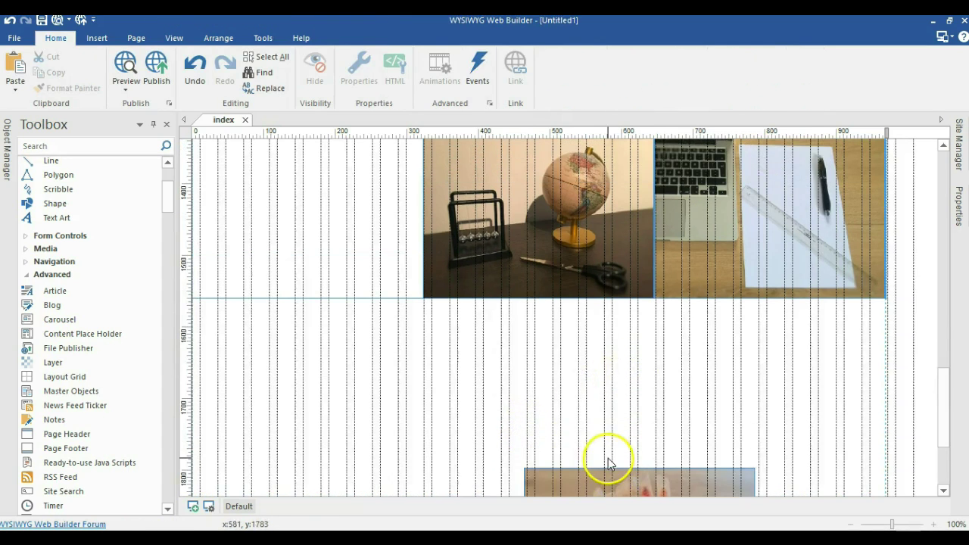
mouse_move(588, 492)
left_mouse_down()
mouse_move(454, 331)
mouse_move(257, 156)
left_mouse_up()
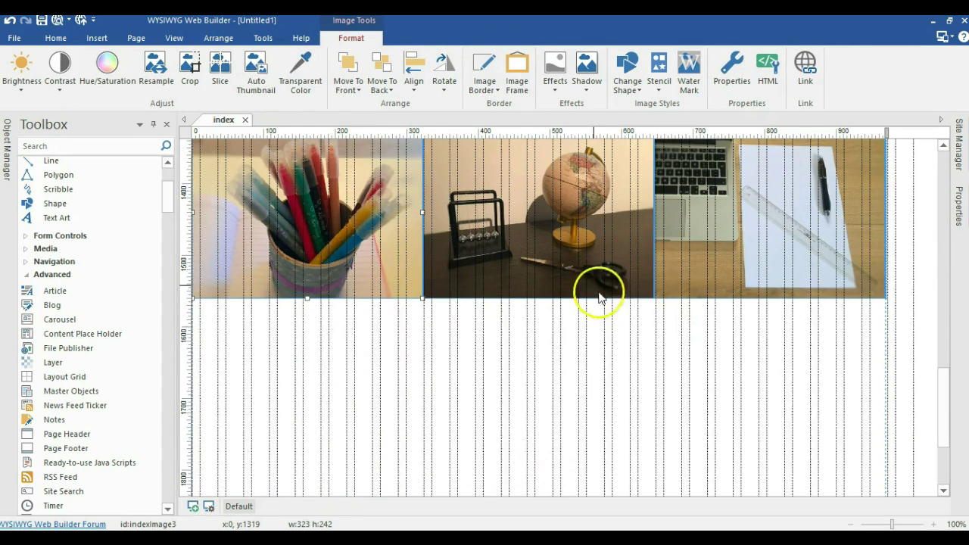
Try to duplicate the image row by copying the globe image and pasting it in place, and undo the paste.
scroll(878, 364, "up", 1)
left_click_drag(912, 398, 579, 225)
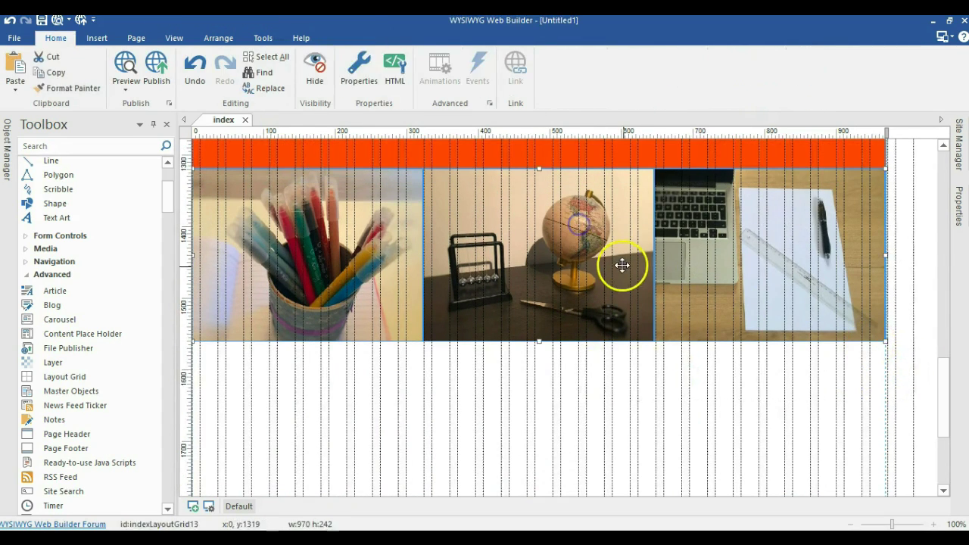
right_click(621, 264)
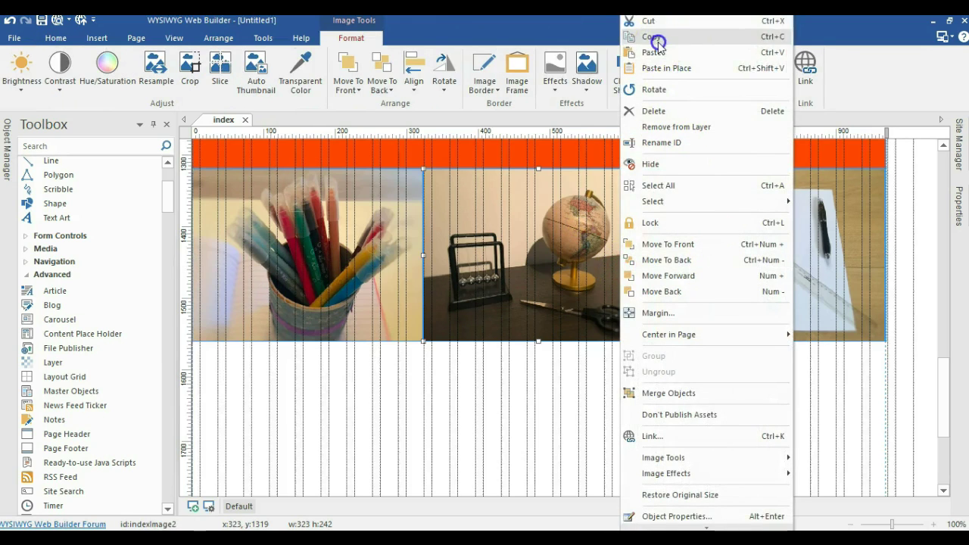
left_click(658, 39)
scroll(518, 320, "down", 2)
left_click(501, 322)
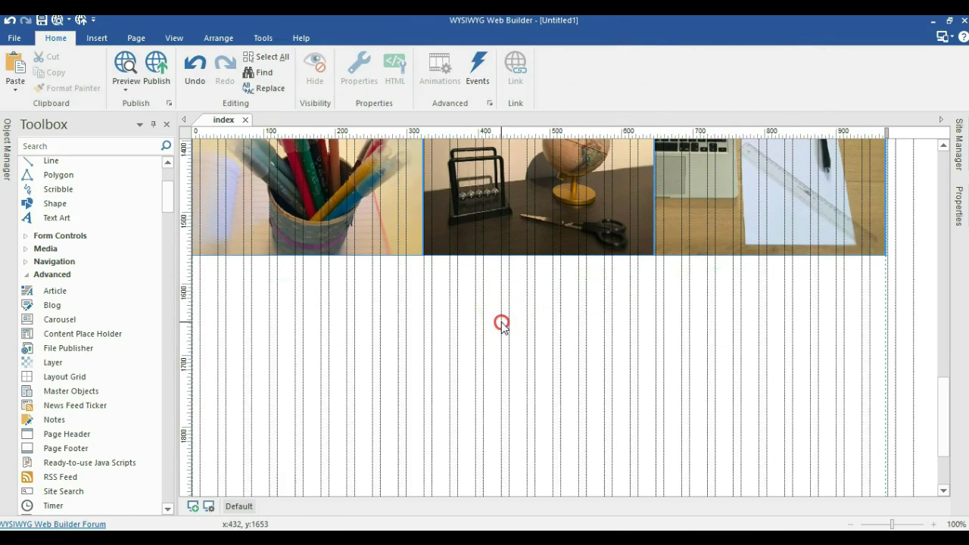
right_click(501, 322)
left_click(533, 91)
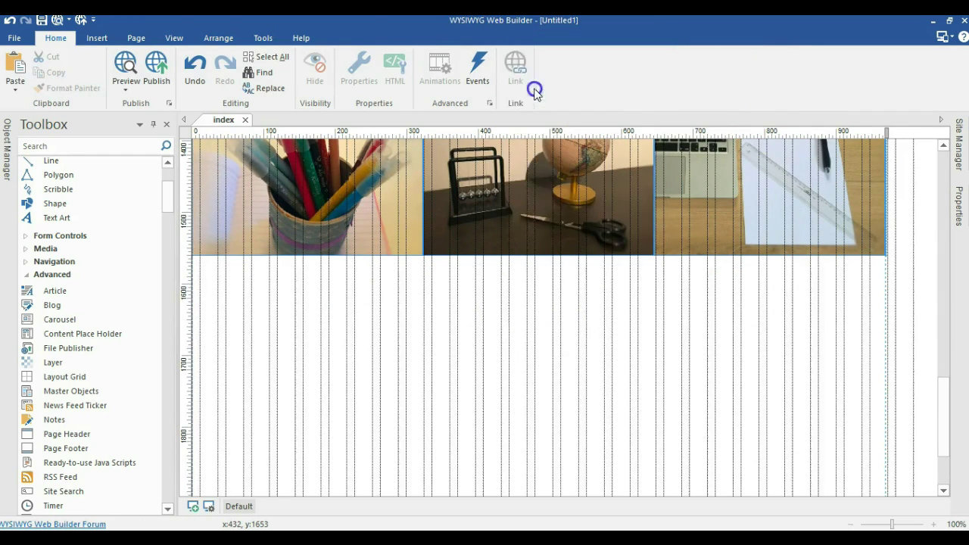
scroll(564, 299, "up", 1)
left_click(561, 336)
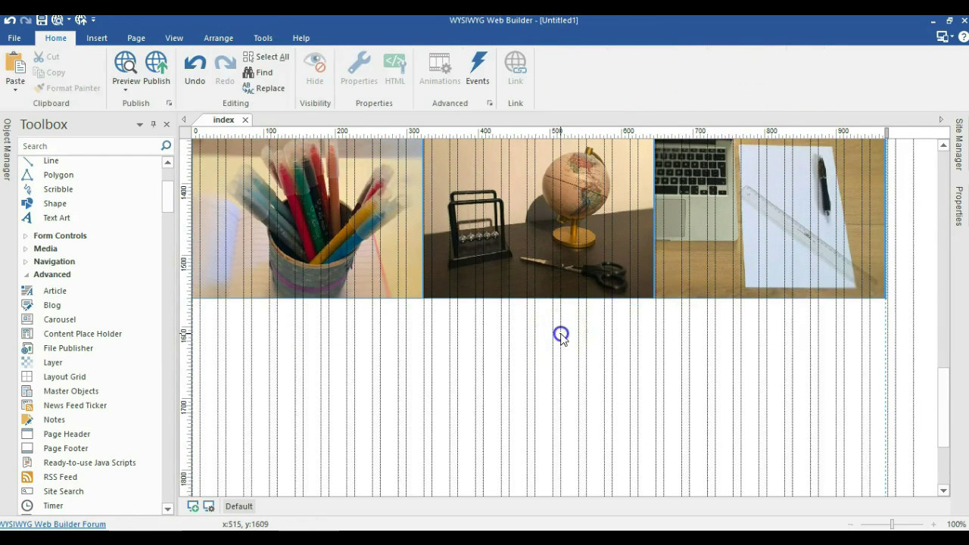
right_click(500, 323)
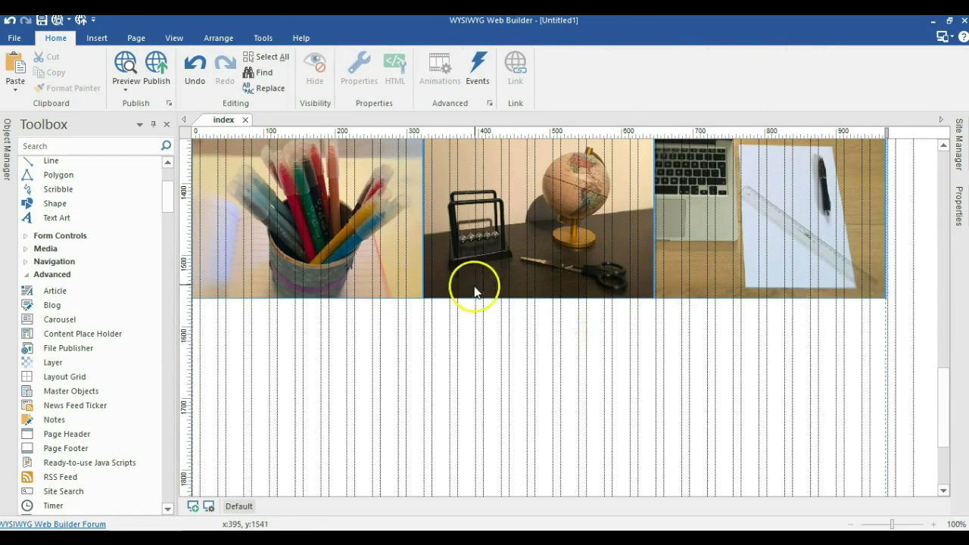
left_click(196, 78)
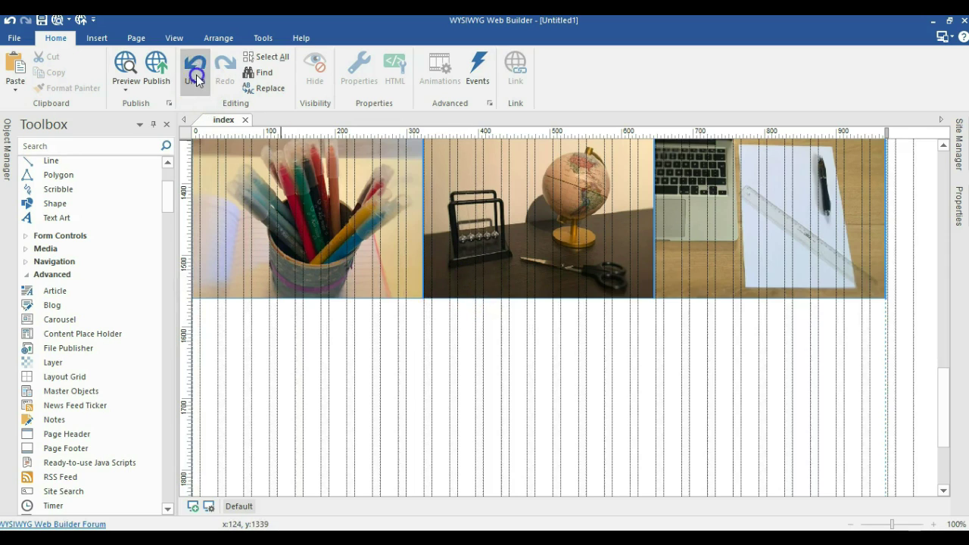
Try again to duplicate the row by pasting the copied content in place on the page.
right_click(427, 331)
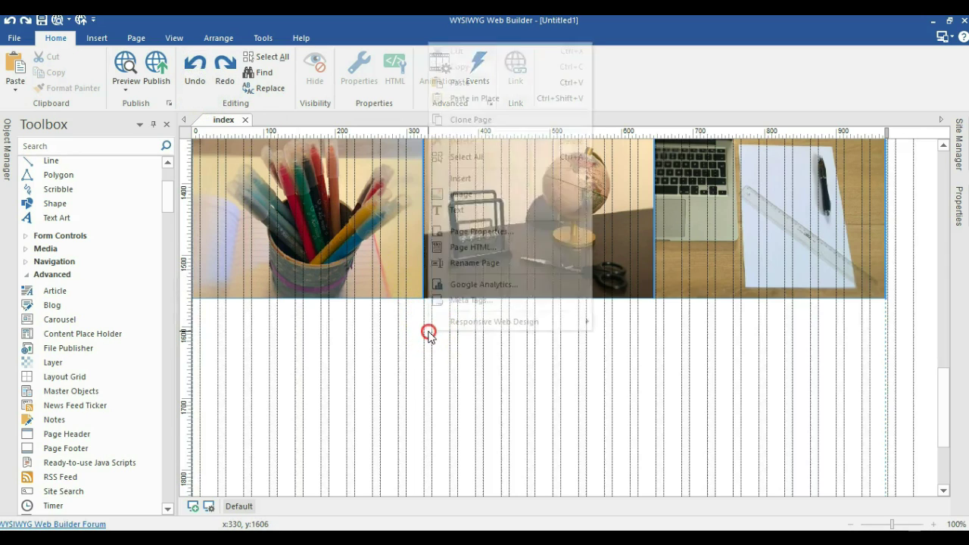
left_click(463, 96)
left_click(610, 353)
left_click(595, 280)
left_click(795, 342)
left_click_drag(897, 334, 545, 176)
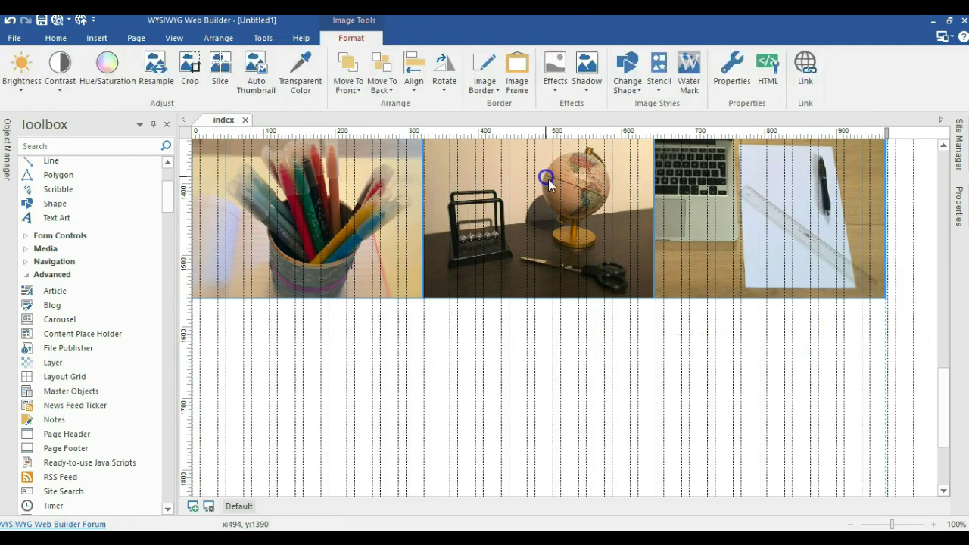
right_click(610, 269)
left_click(541, 387)
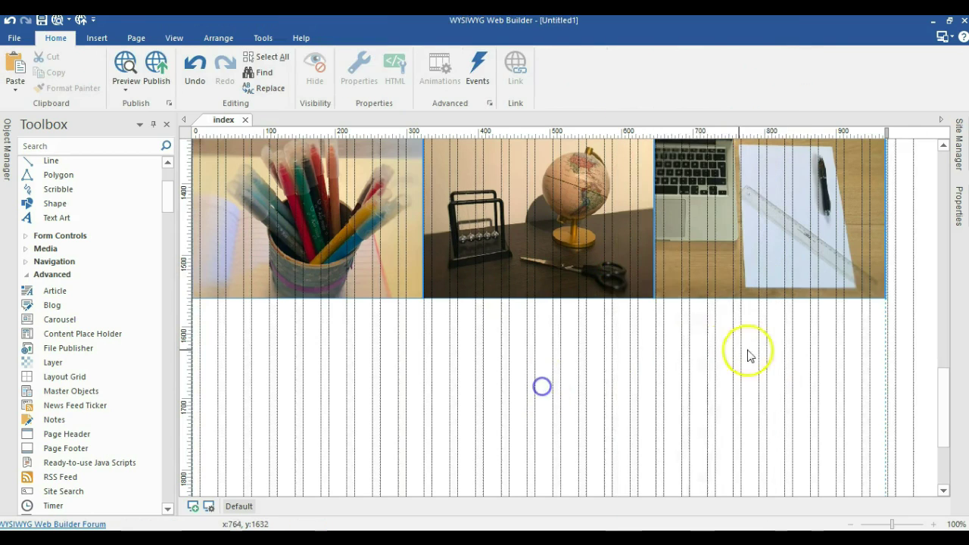
Duplicate the three-column image grid directly below the first image row and delete the stray globe image beneath it.
left_click_drag(904, 346, 211, 186)
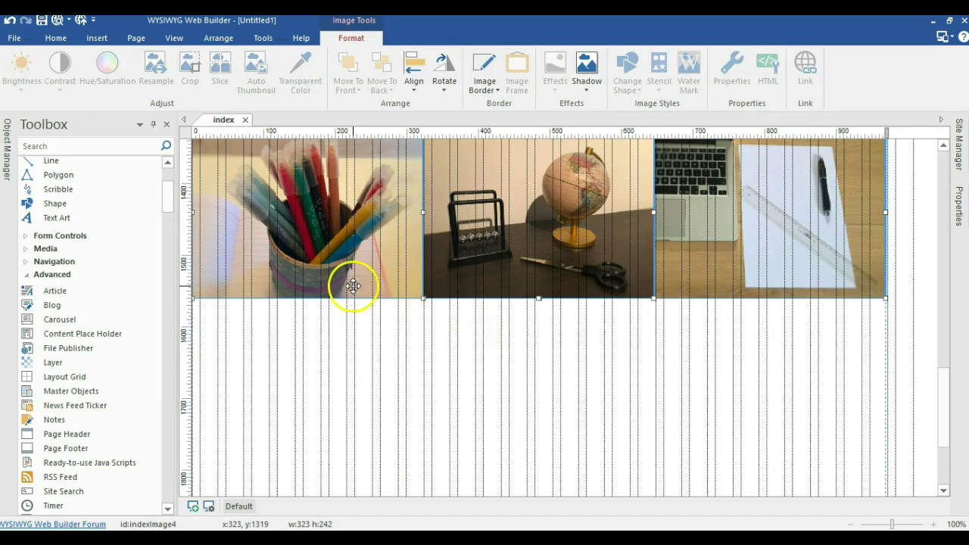
left_click(377, 335)
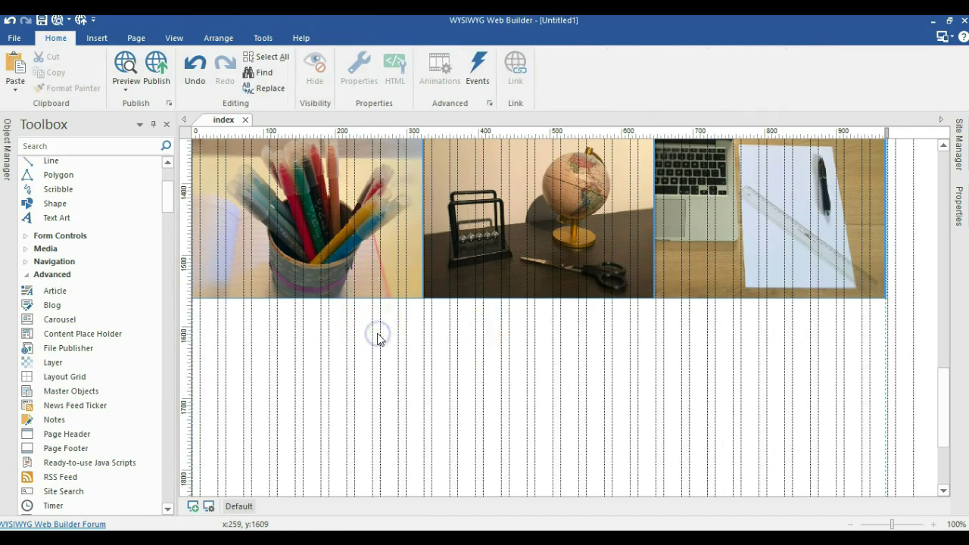
key("ctrl+v")
scroll(396, 305, "down", 3)
left_click(500, 357)
left_click(640, 333)
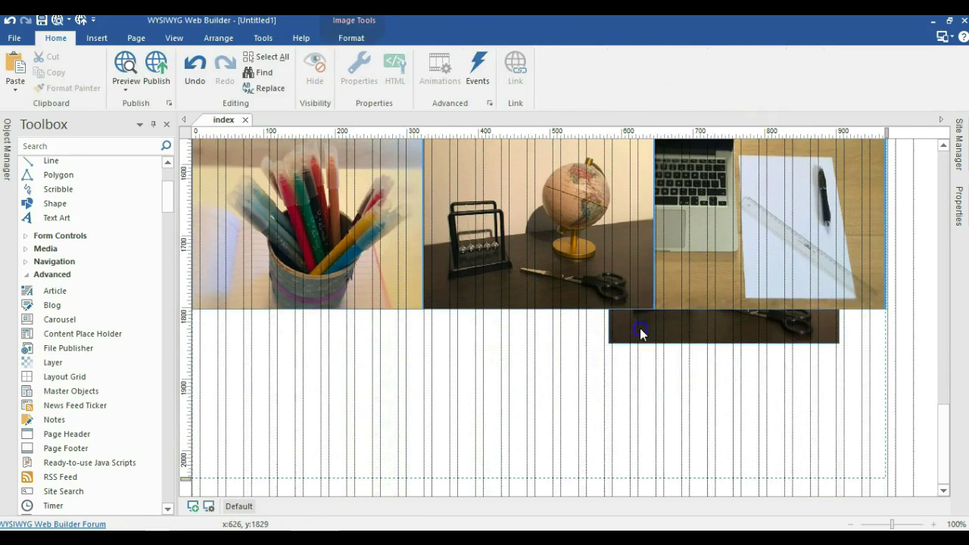
key("Delete")
Delete the pens, globe and laptop images from the three columns of the duplicated grid.
scroll(510, 331, "up", 2)
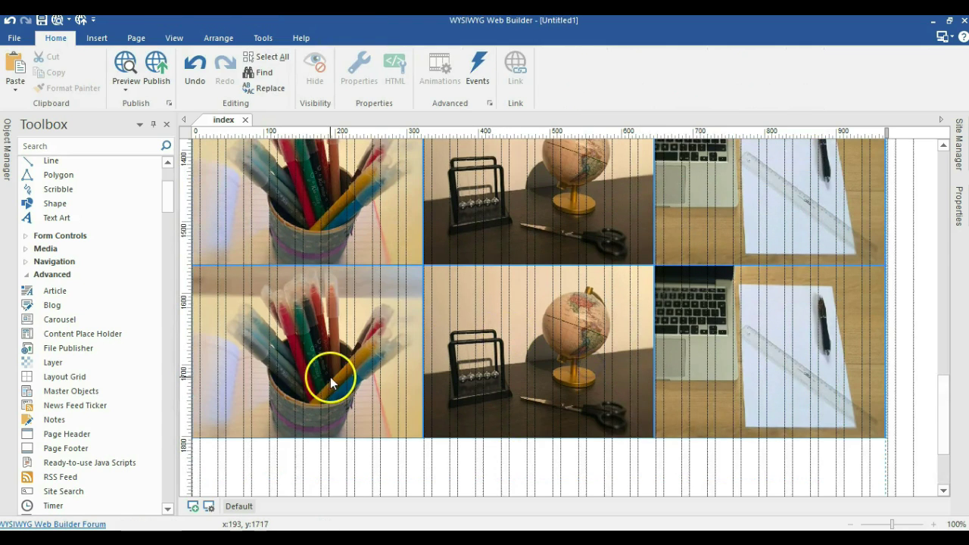
left_click(331, 382)
key("Delete")
left_click(493, 357)
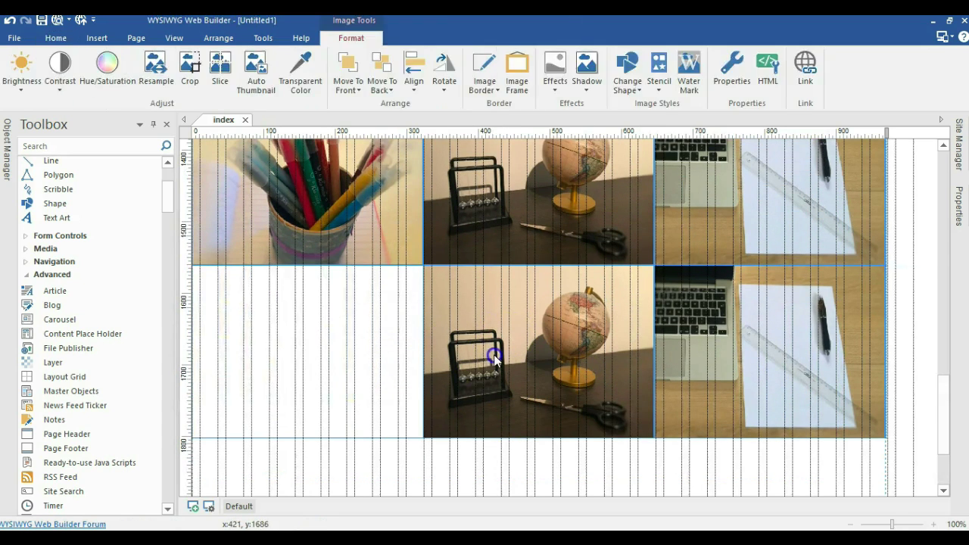
key("Delete")
left_click(715, 341)
key("Delete")
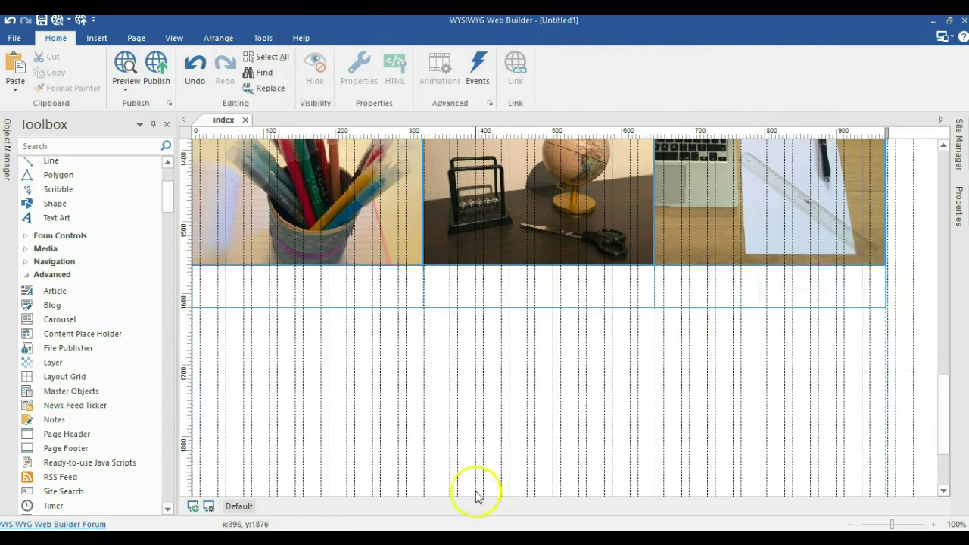
Place the whiteboard sketch image in the first column of the emptied second grid.
left_click(477, 450)
left_click(684, 404)
mouse_move(601, 461)
left_mouse_down()
mouse_move(404, 303)
mouse_move(321, 253)
mouse_move(323, 266)
left_mouse_up()
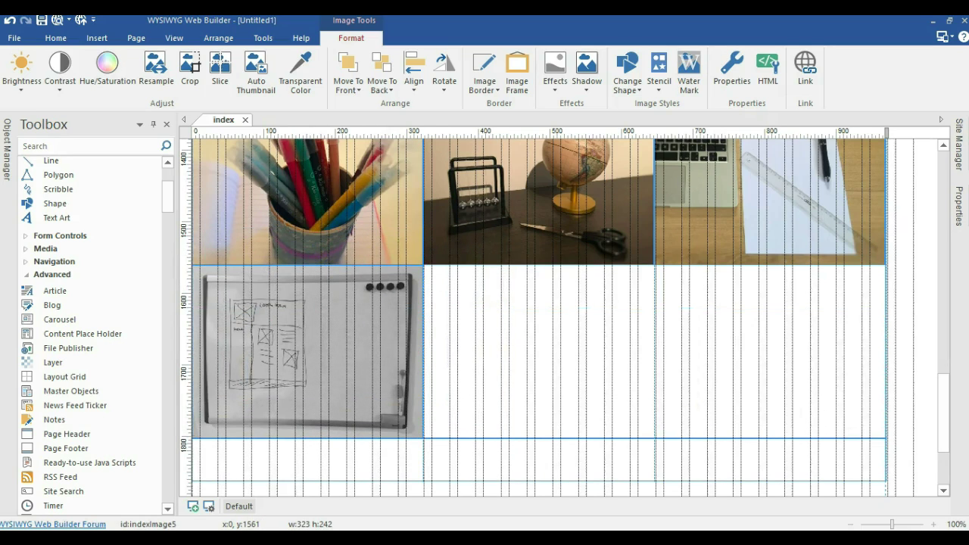
Place the pink notepad image in the second grid's middle column and the row of books image in its third column.
scroll(627, 452, "down", 3)
left_click(576, 427)
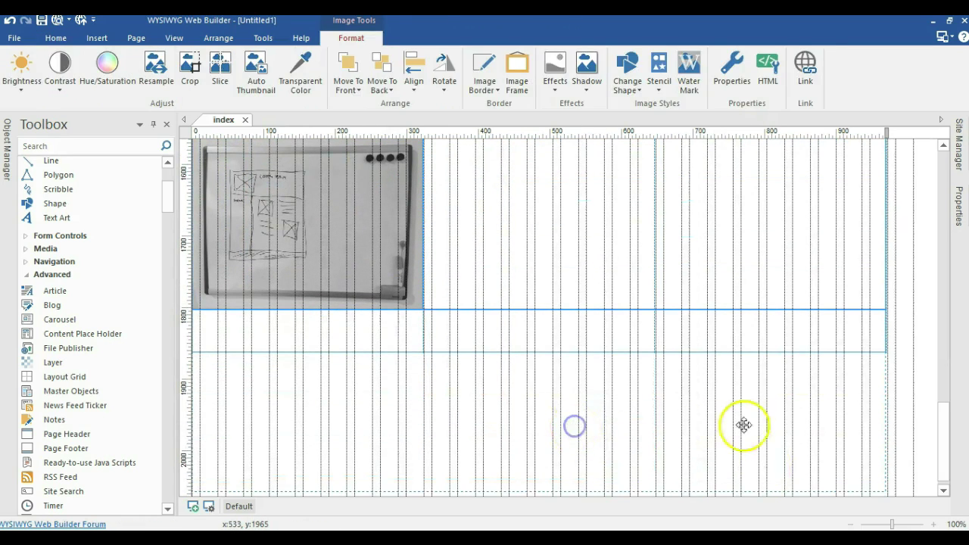
left_click_drag(686, 467, 530, 188)
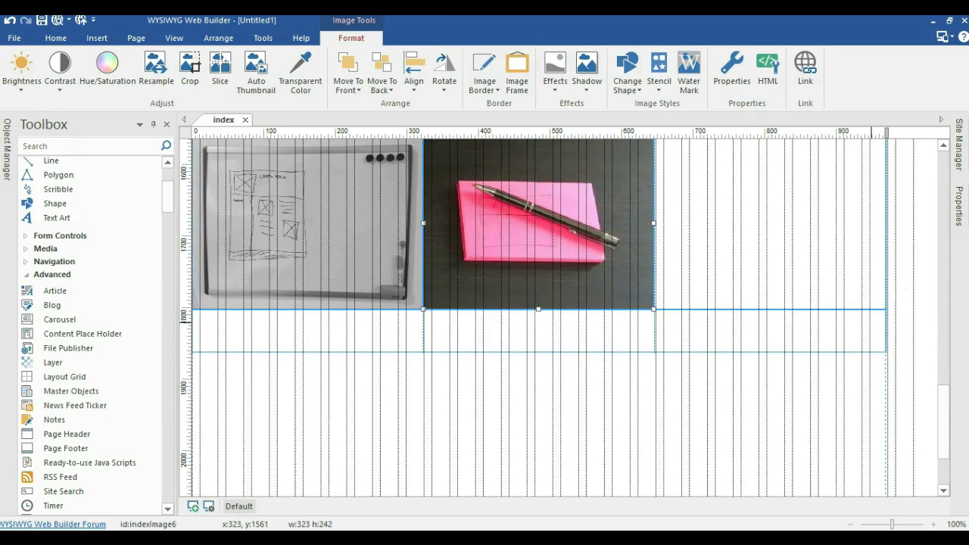
left_click(605, 431)
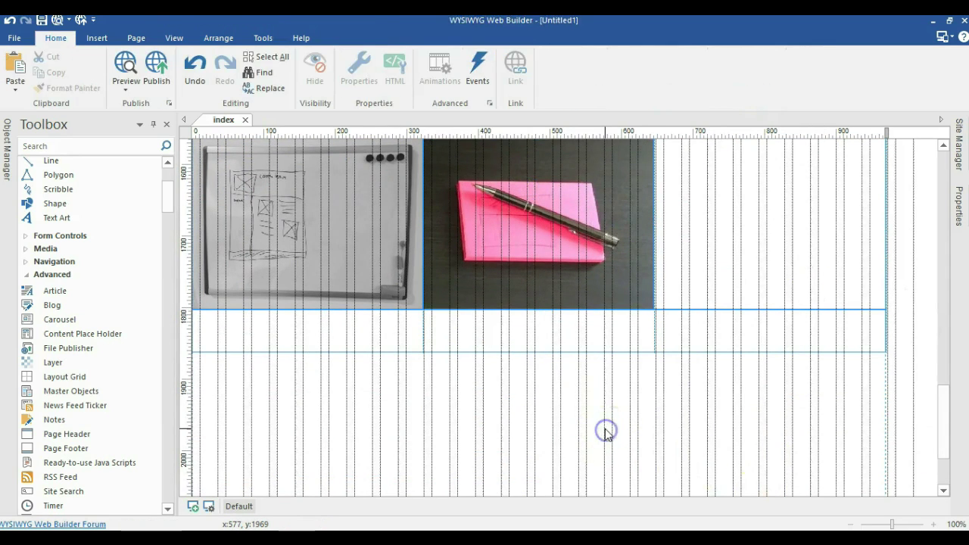
left_click_drag(634, 441, 687, 188)
scroll(688, 266, "up", 3)
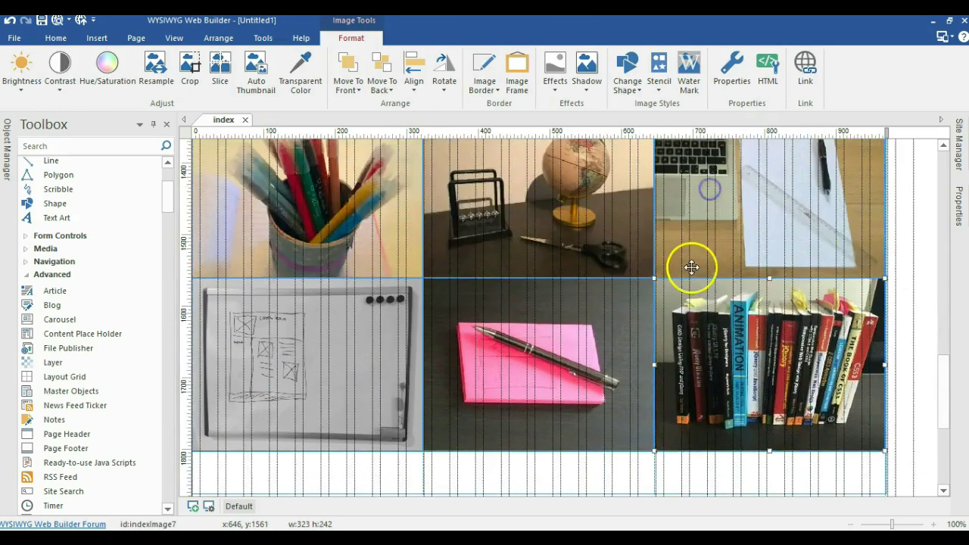
Delete the leftover empty three-column grid below the second image row.
scroll(688, 274, "down", 4)
left_click(619, 295)
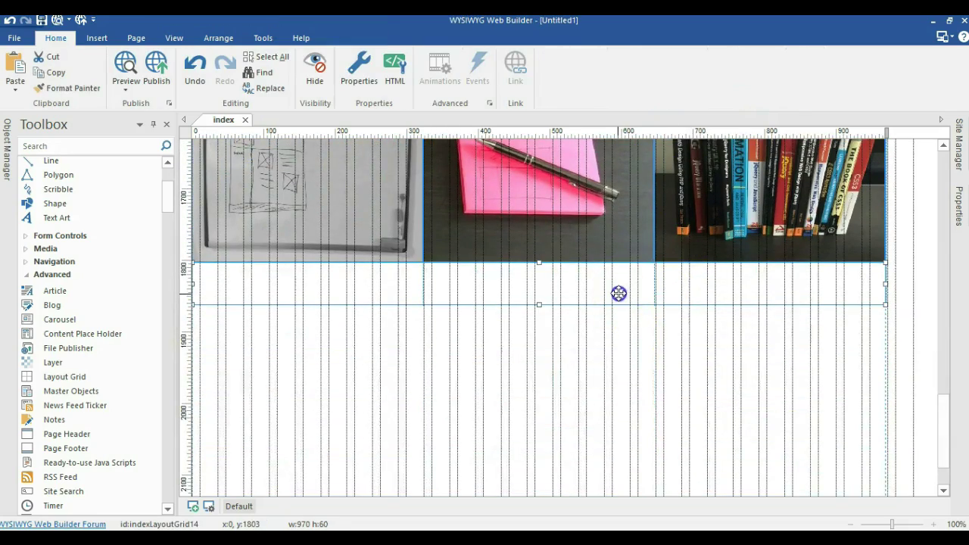
key("Delete")
Preview the page in Firefox and look through it from the hero down to the two image rows.
scroll(597, 310, "up", 10)
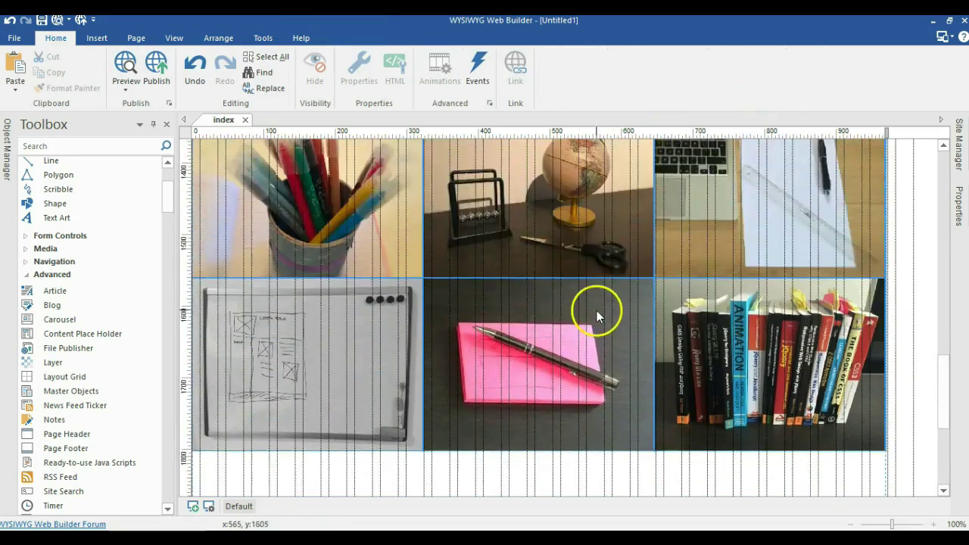
scroll(597, 310, "up", 5)
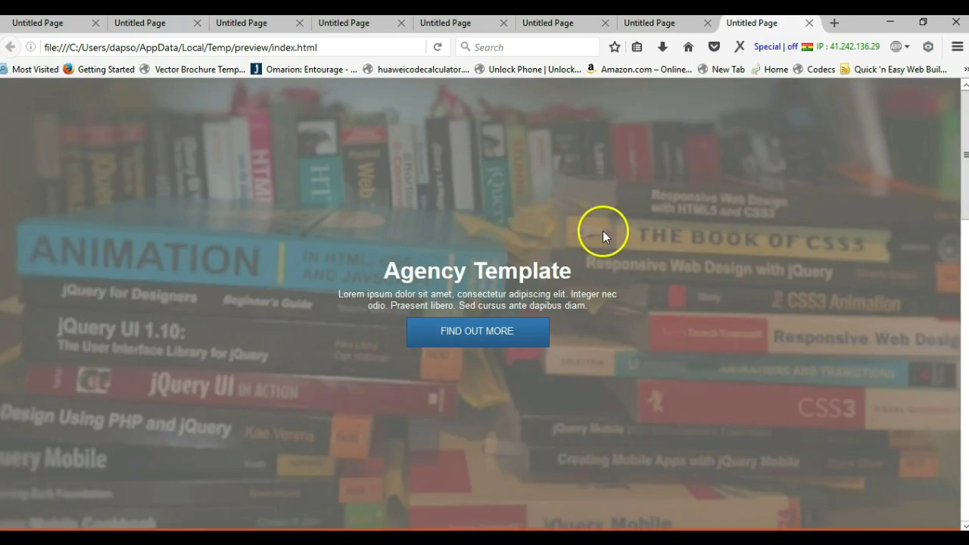
scroll(603, 231, "down", 4)
scroll(603, 234, "down", 5)
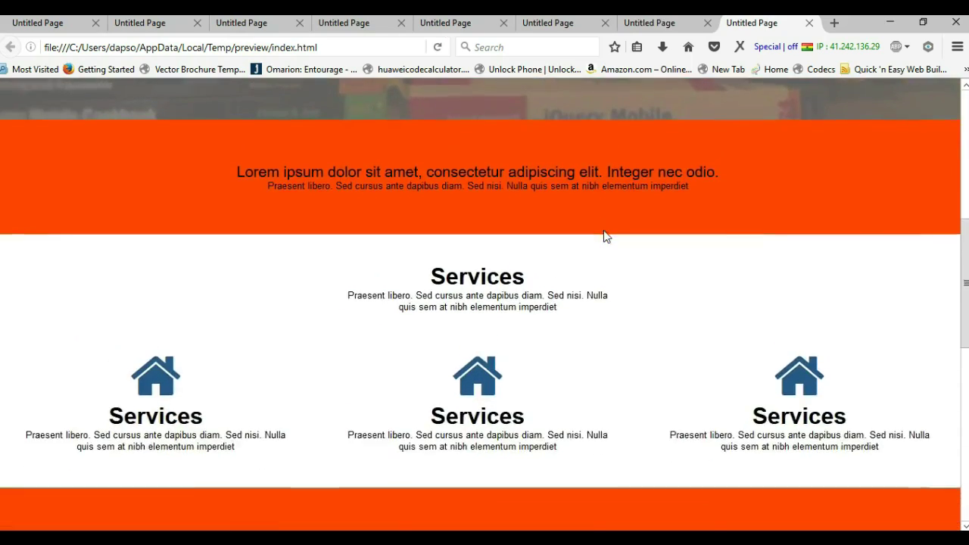
scroll(603, 230, "down", 4)
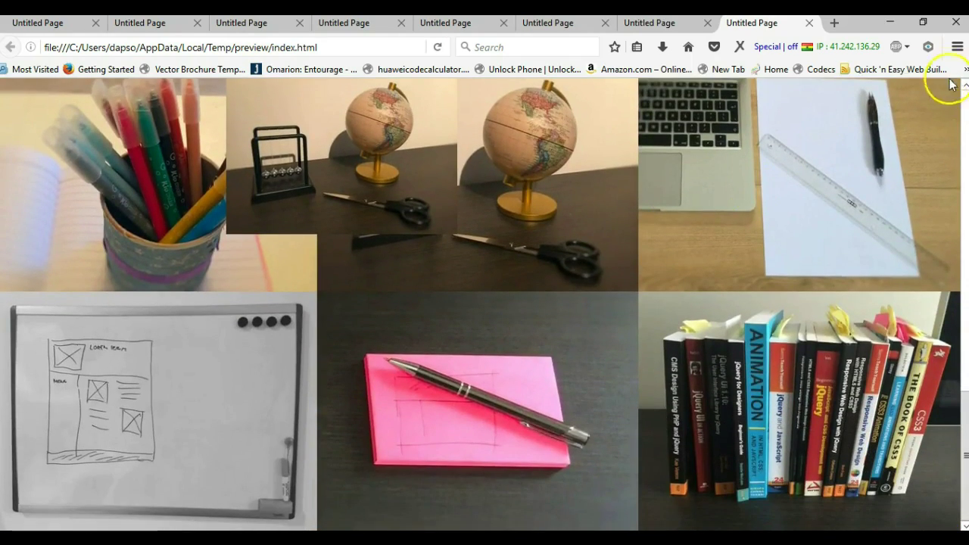
Open the previewed page in Responsive Design Mode and inspect the hero and first orange section.
left_click(956, 46)
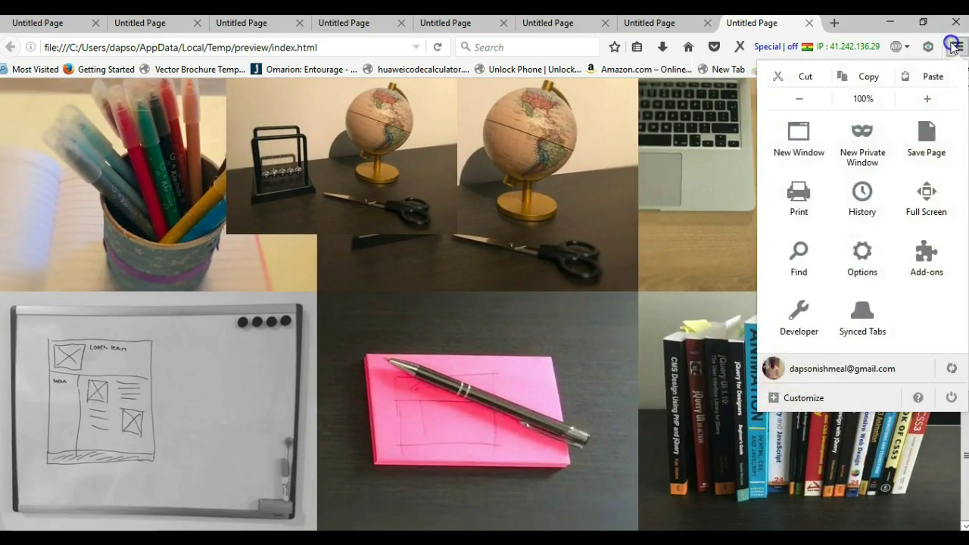
left_click(806, 313)
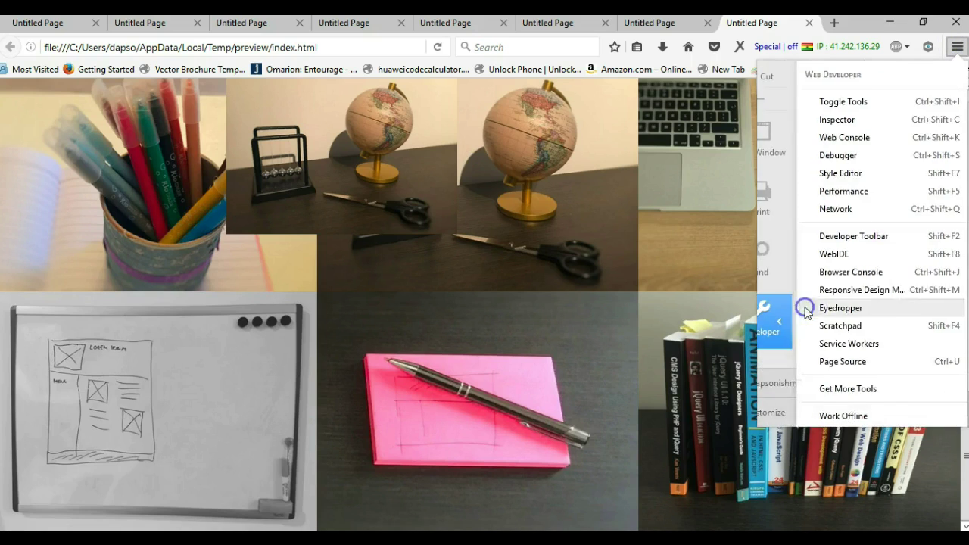
left_click(821, 290)
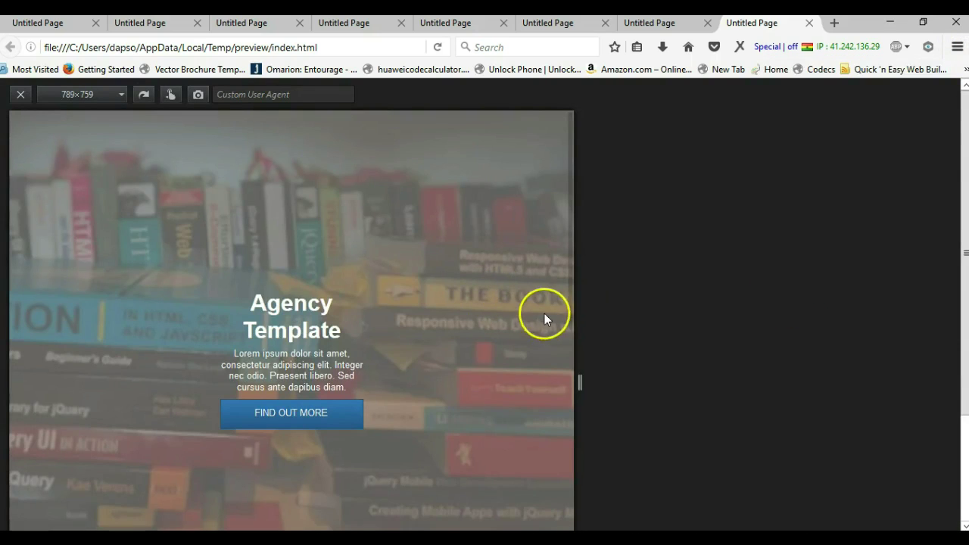
scroll(544, 313, "down", 2)
scroll(363, 224, "down", 2)
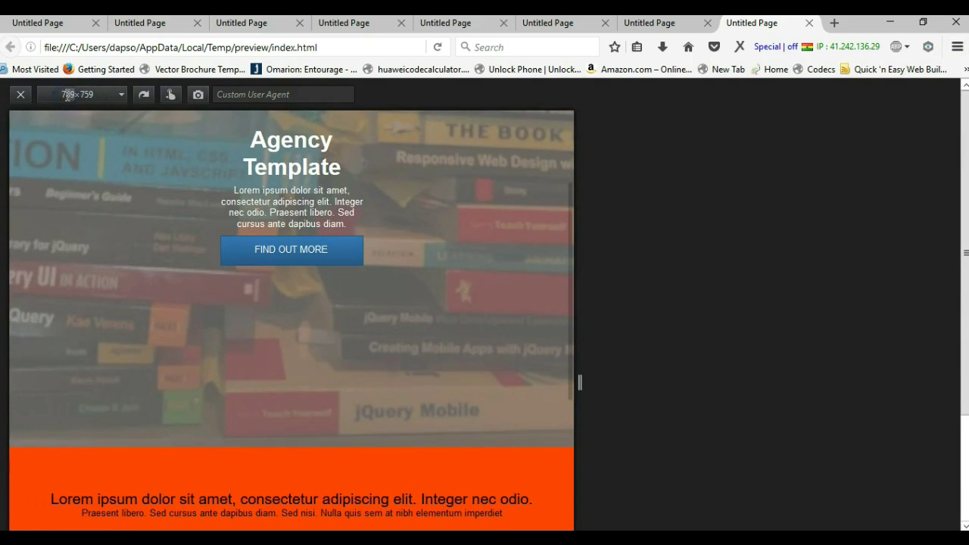
Set the responsive viewport width to 768 and check the services, orange section and image rows.
type("768")
key("Return")
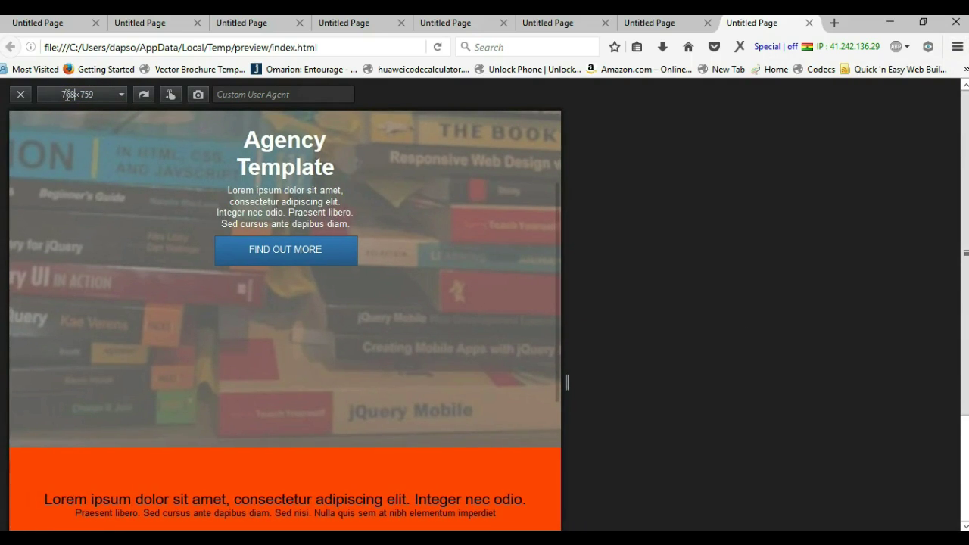
scroll(166, 219, "down", 10)
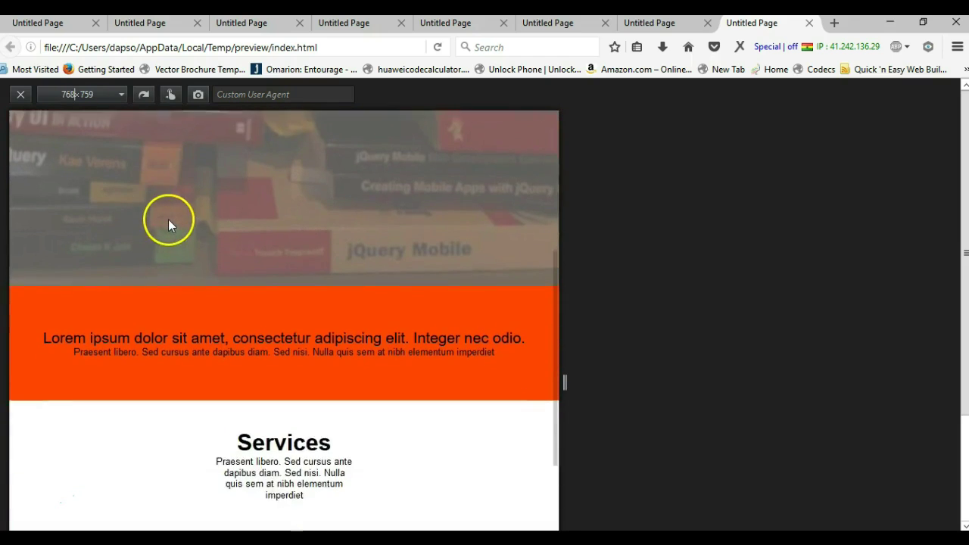
scroll(170, 226, "down", 7)
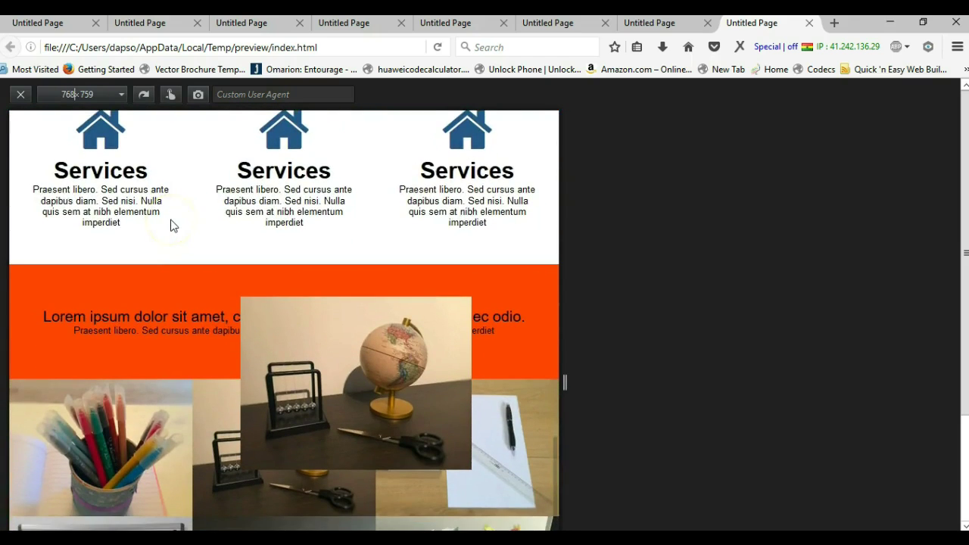
scroll(288, 319, "down", 2)
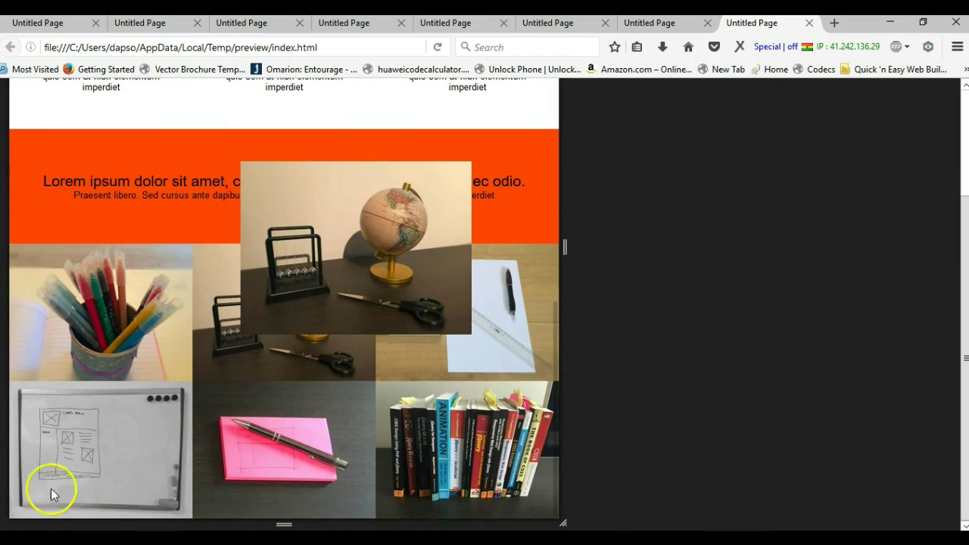
Switch back to WYSIWYG Web Builder, remove the stray duplicate globe image and preview the page again.
key("alt+Tab")
scroll(541, 444, "up", 1)
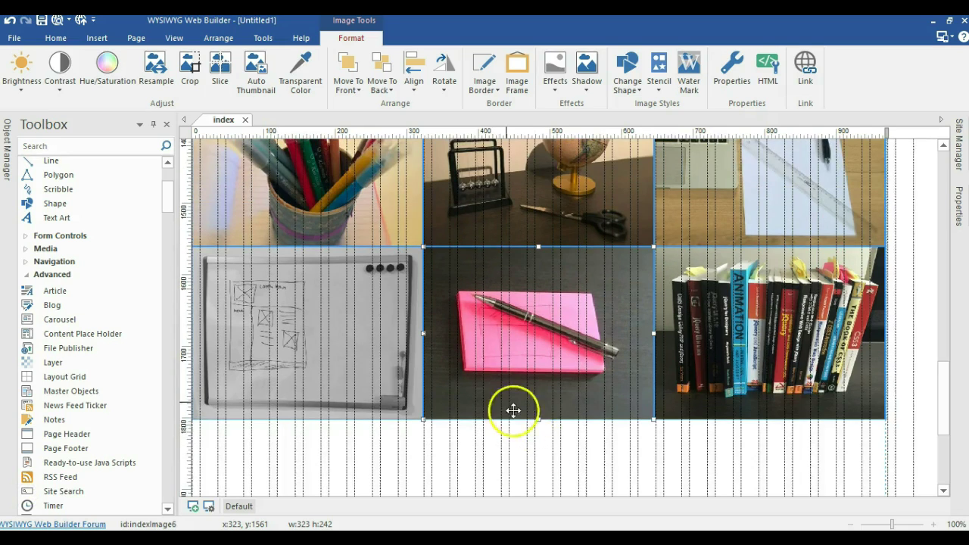
scroll(484, 394, "down", 3)
scroll(454, 374, "up", 2)
left_click(429, 413)
key("F5")
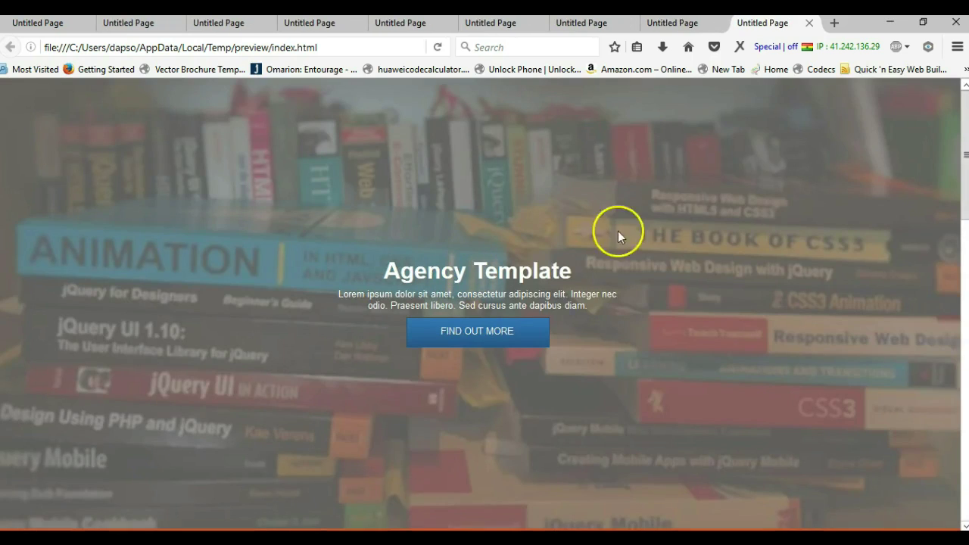
Open the new preview in Responsive Design Mode at 768×759 and check the two image rows.
left_click(957, 47)
left_click(800, 314)
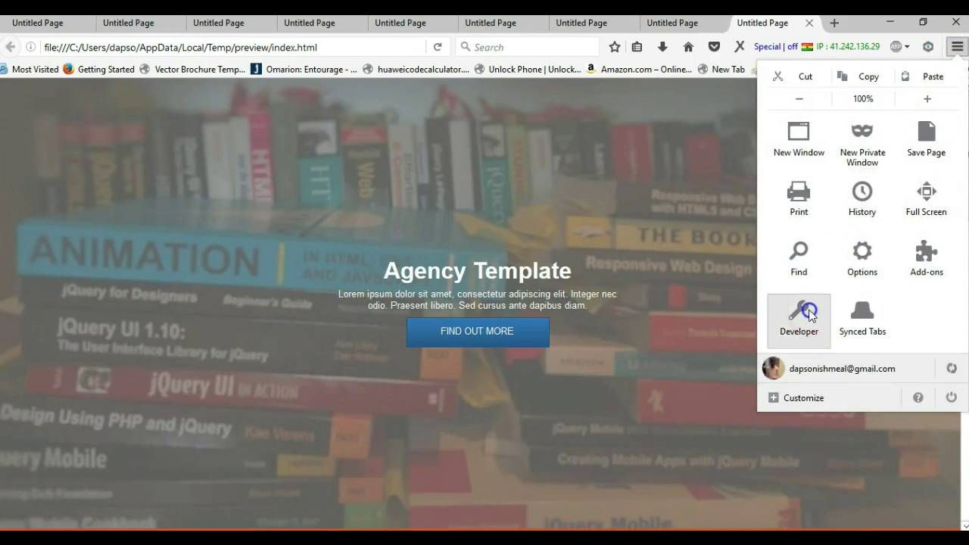
left_click(844, 289)
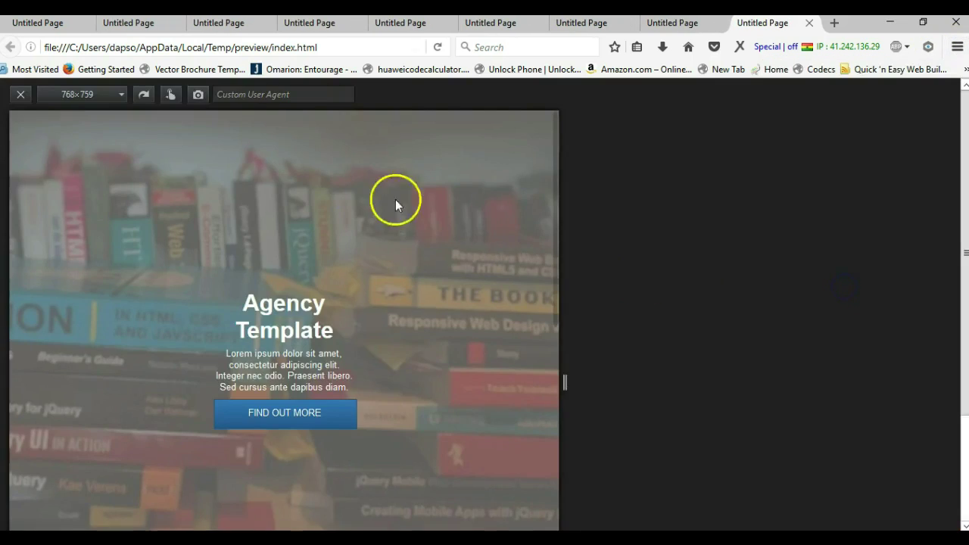
scroll(195, 144, "down", 10)
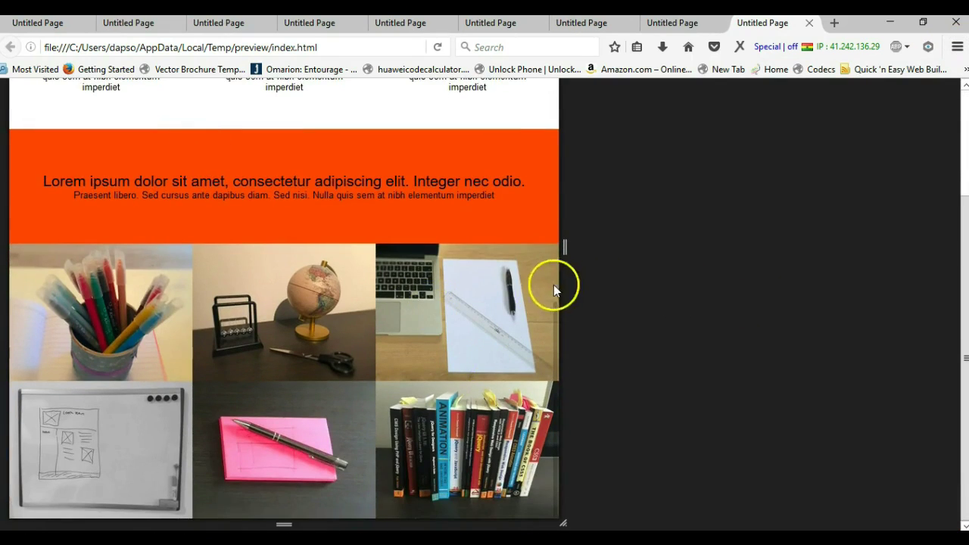
Narrow the responsive viewport to check the columns and hero, and widen it to about 956 pixels.
scroll(551, 284, "up", 3)
left_click_drag(562, 245, 448, 242)
scroll(374, 242, "down", 4)
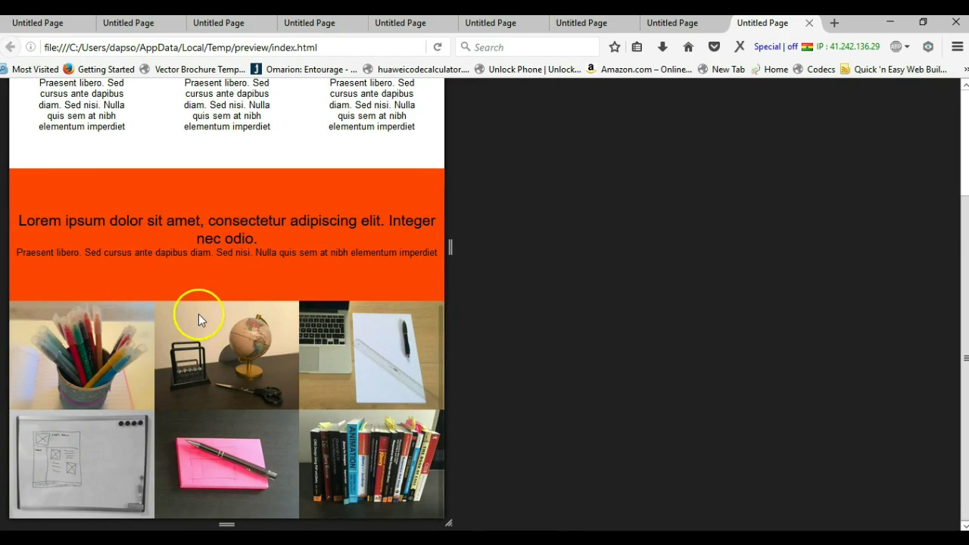
scroll(227, 311, "up", 10)
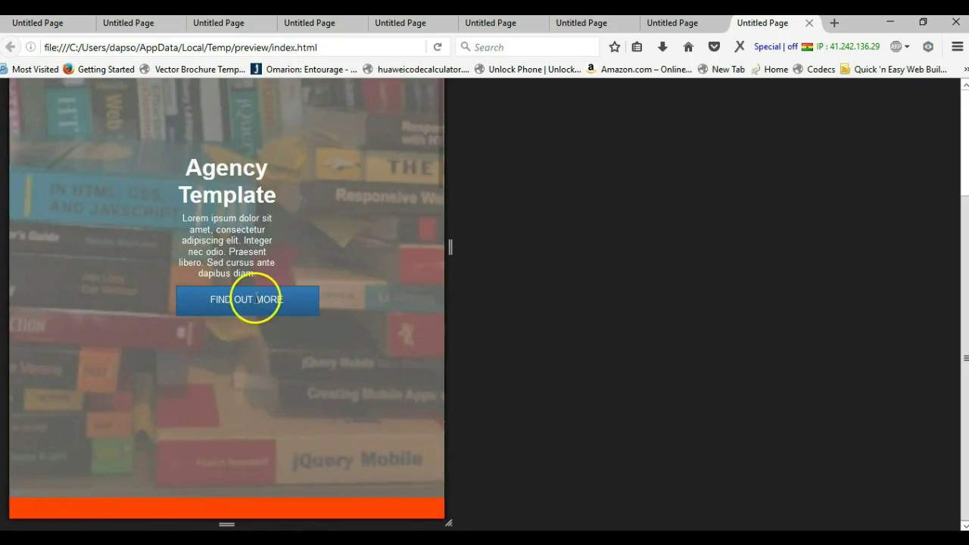
scroll(254, 298, "up", 3)
left_click_drag(451, 378, 700, 370)
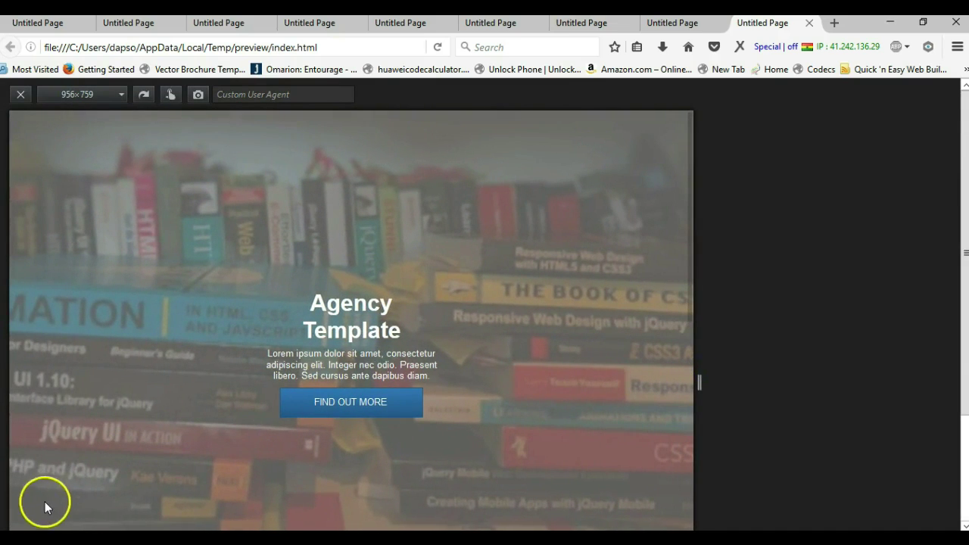